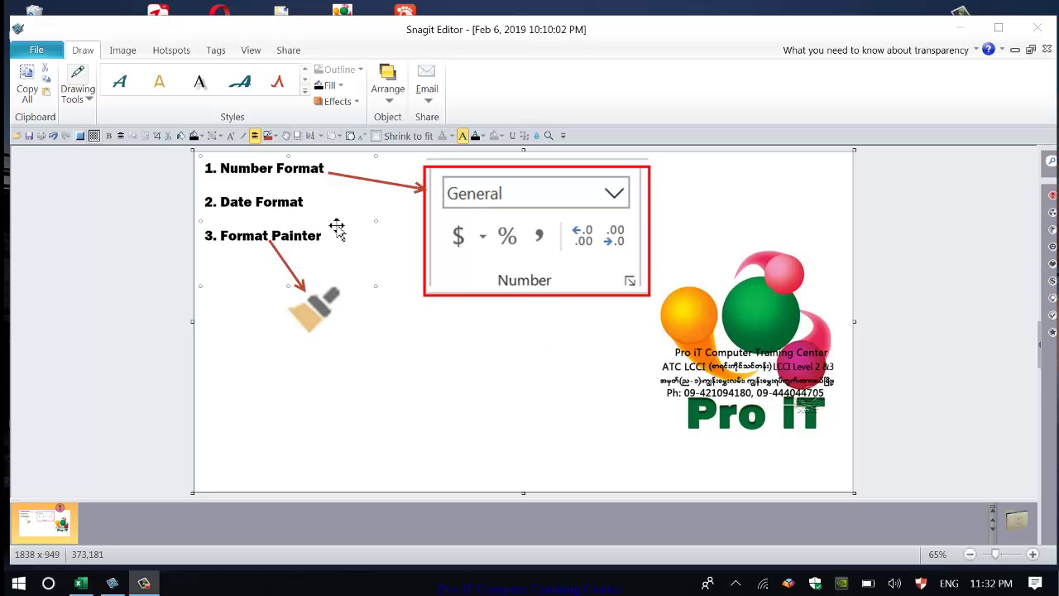
Enter 37628546 in cell H42 of the Excel workbook and widen column H.
click(274, 193)
click(80, 583)
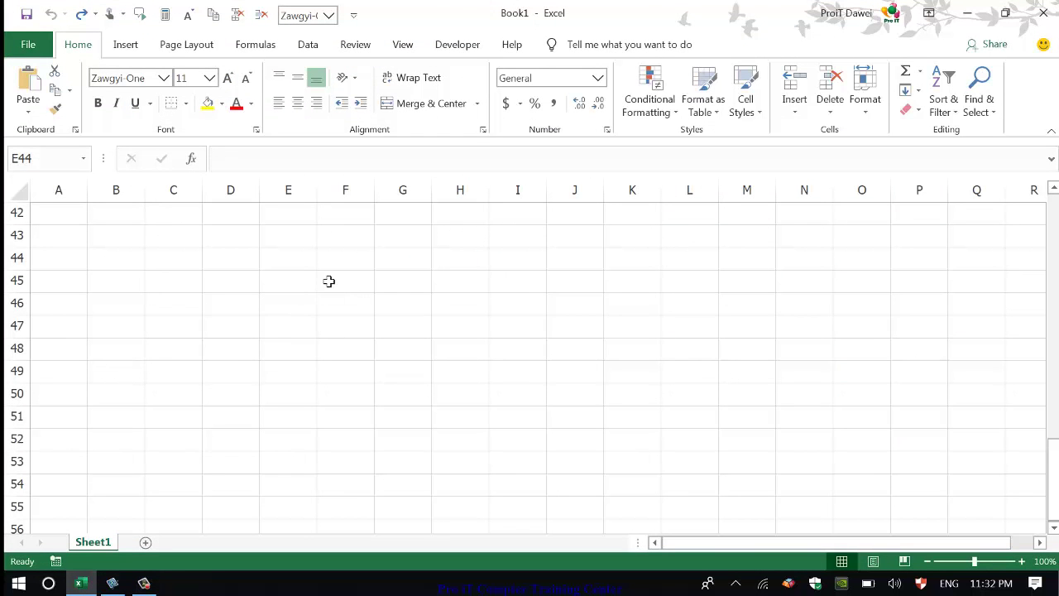
click(343, 213)
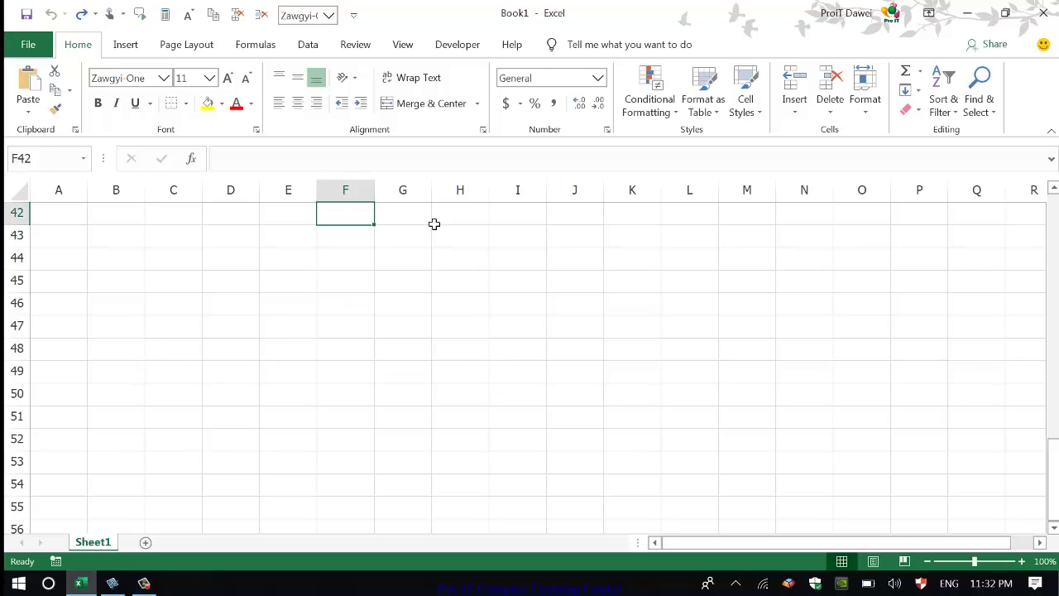
click(476, 222)
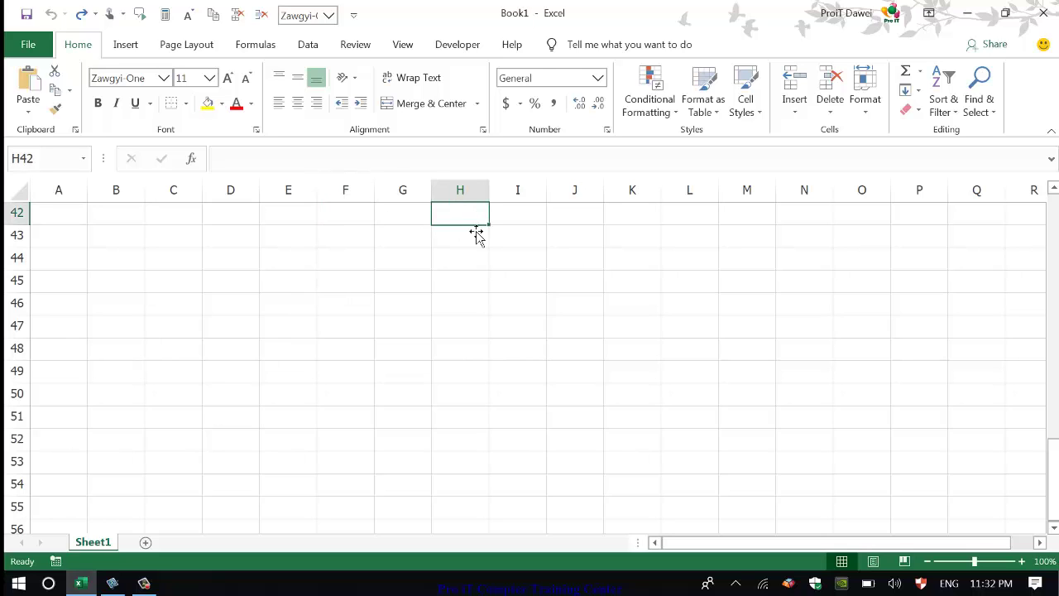
text(37628)
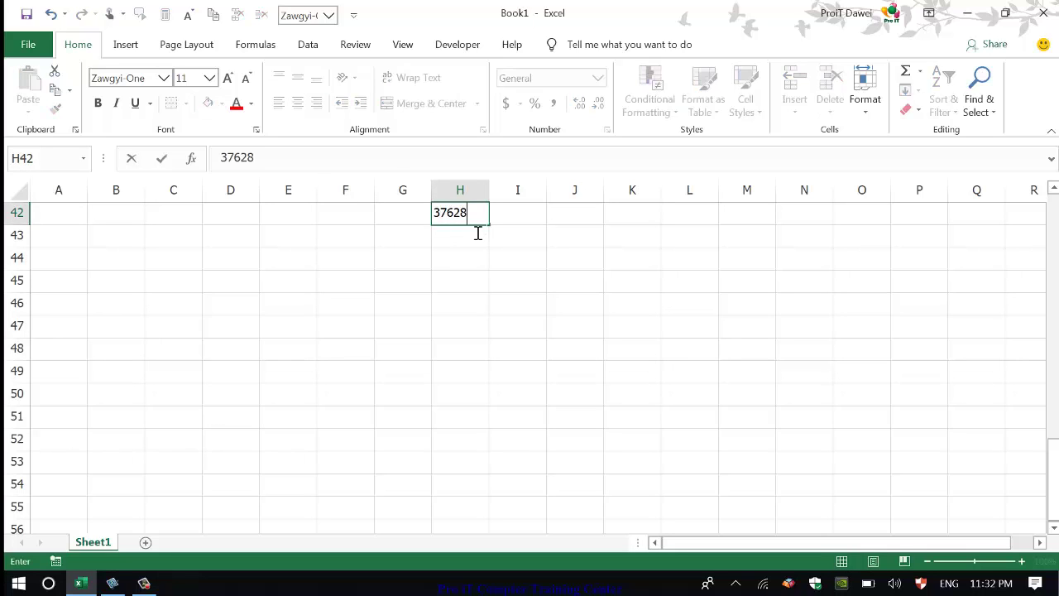
text(546)
click(475, 255)
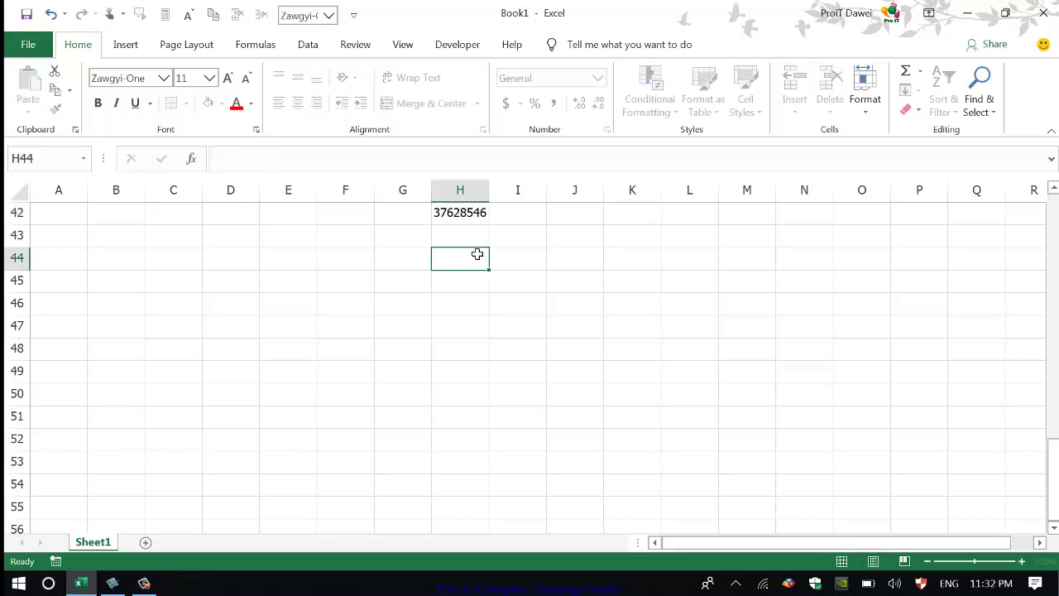
drag(490, 190, 510, 207)
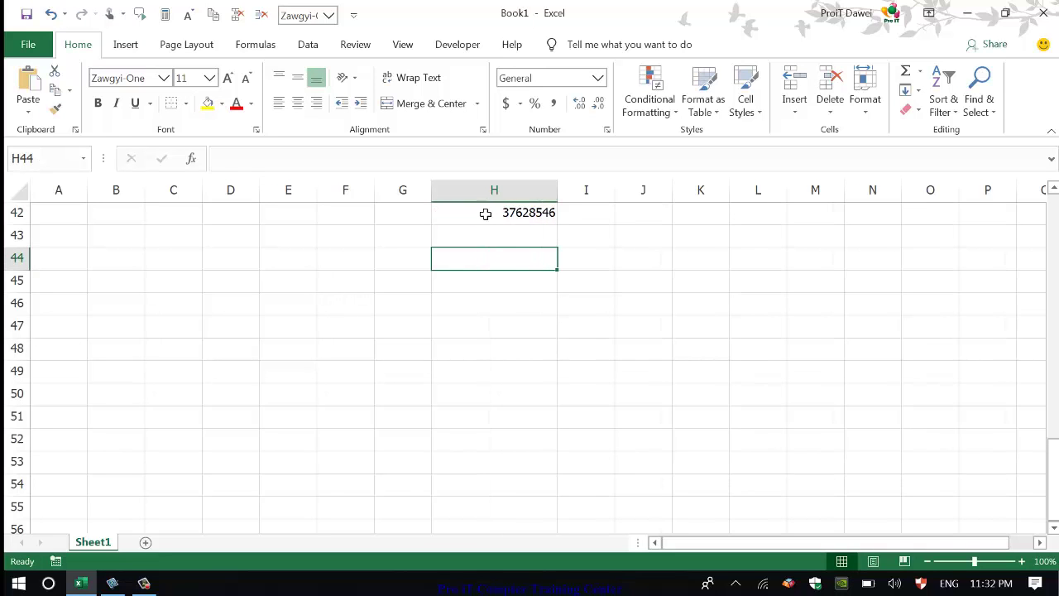
Apply Accounting format to H42 and fill it down to H46, showing $ 37,628,546.00.
click(490, 214)
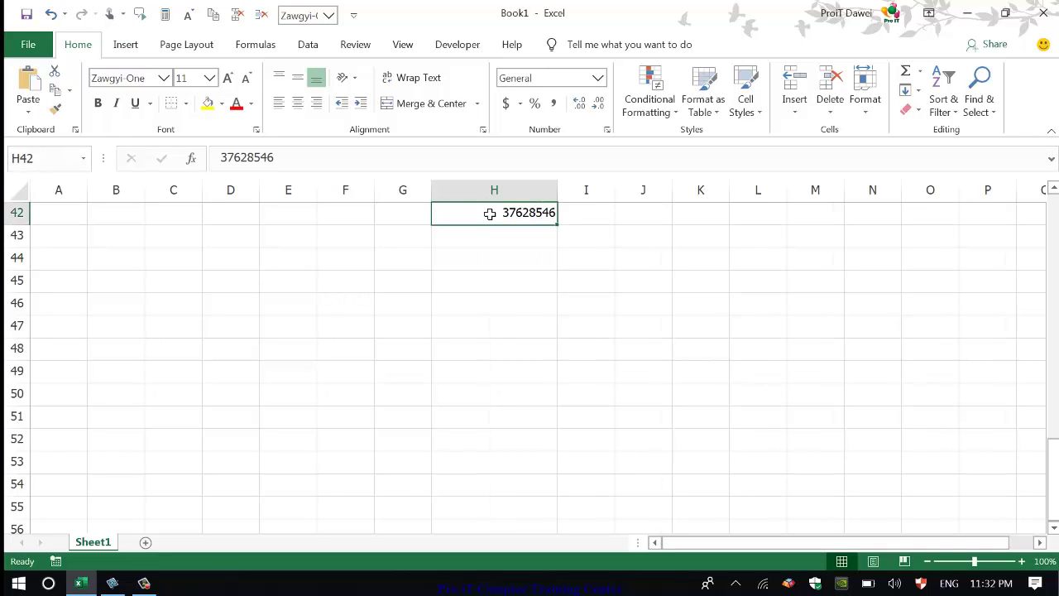
click(507, 103)
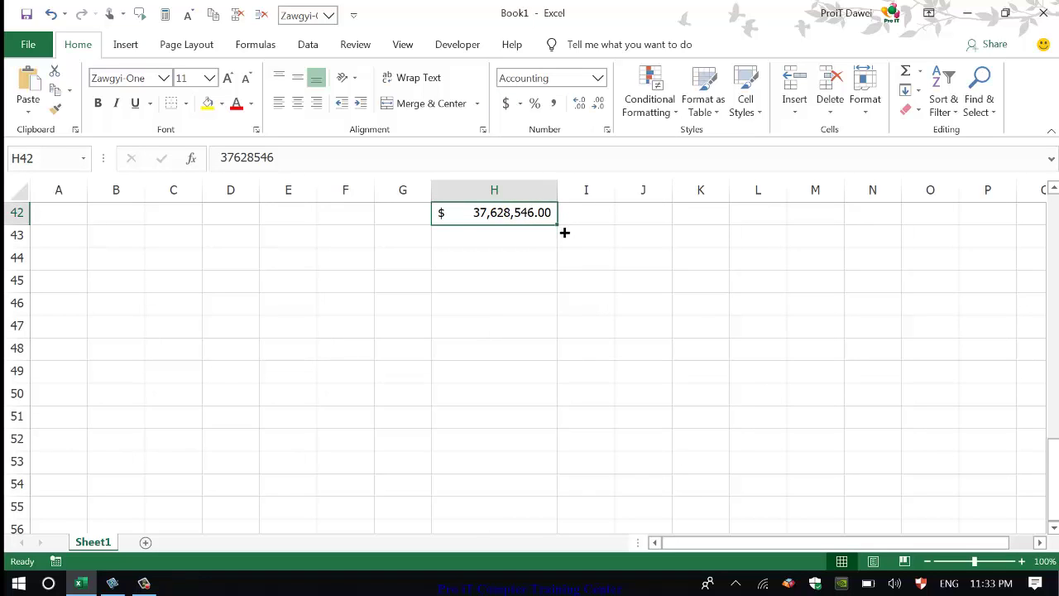
drag(564, 233, 556, 319)
click(527, 279)
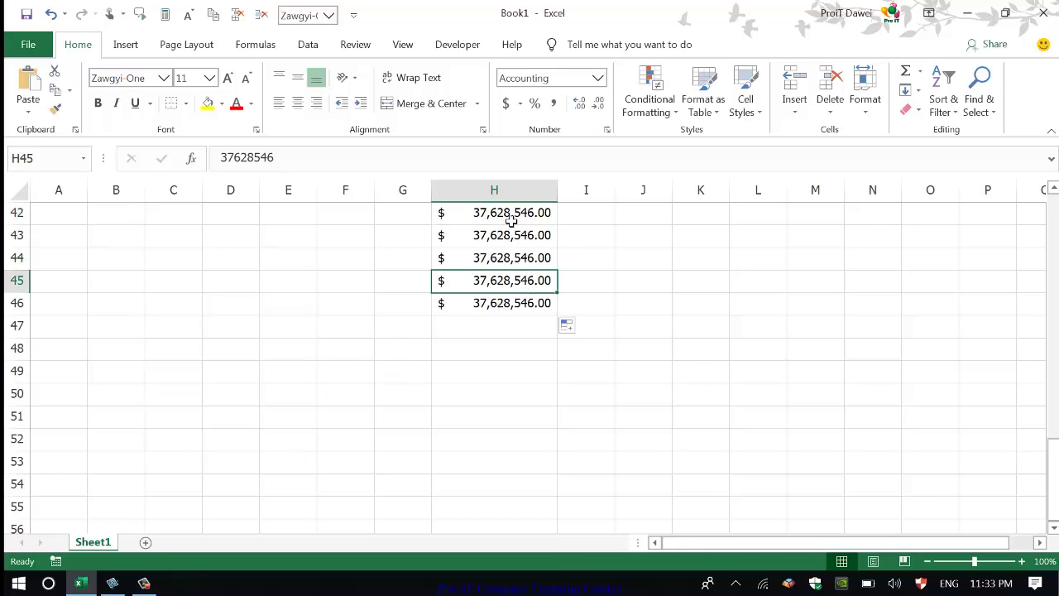
drag(511, 221, 507, 262)
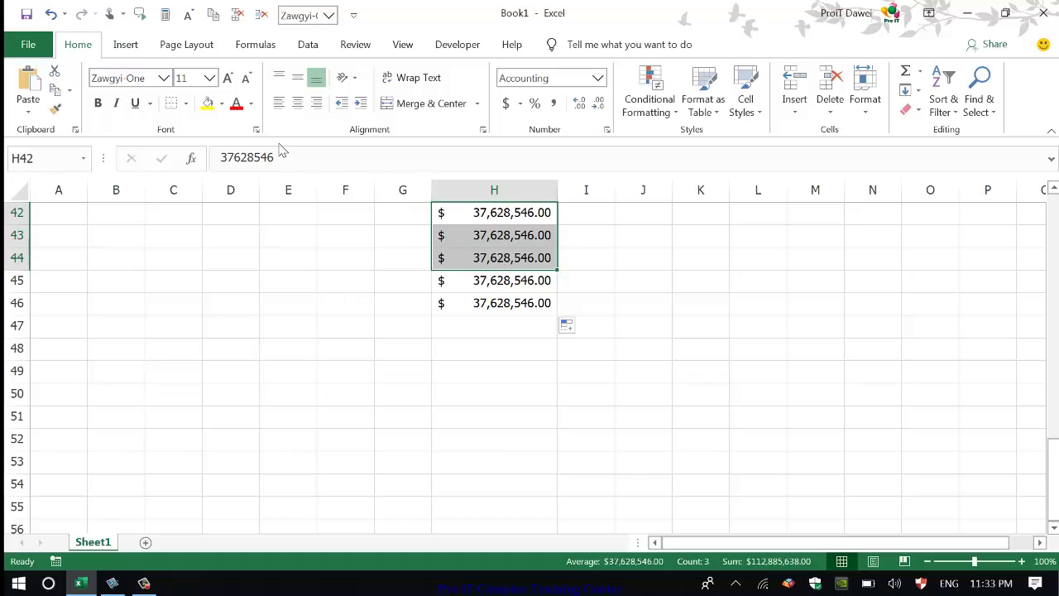
Change the font of H42:H44 to Academy.
click(149, 85)
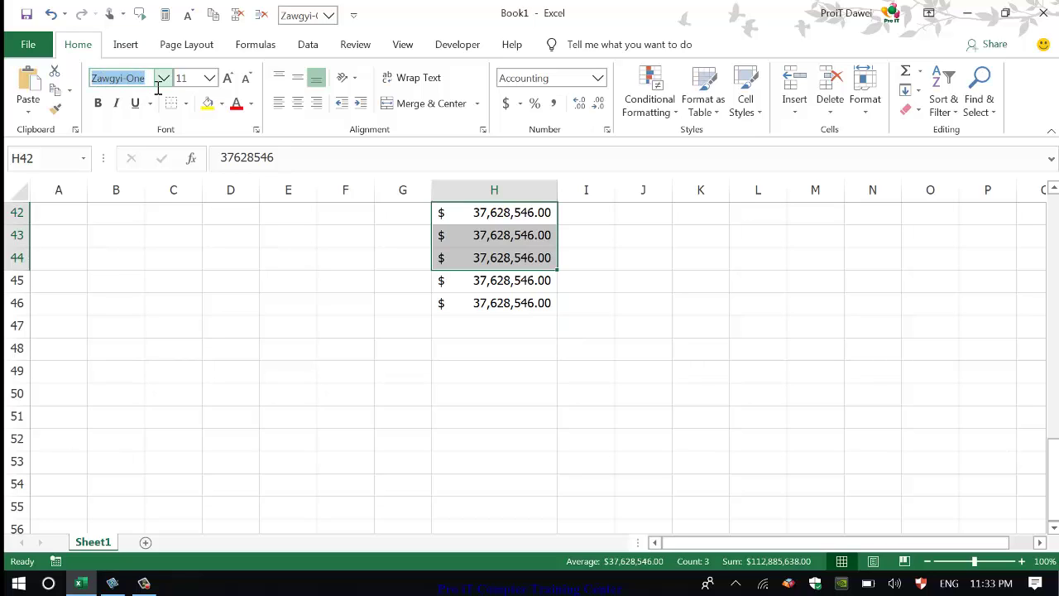
key(End)
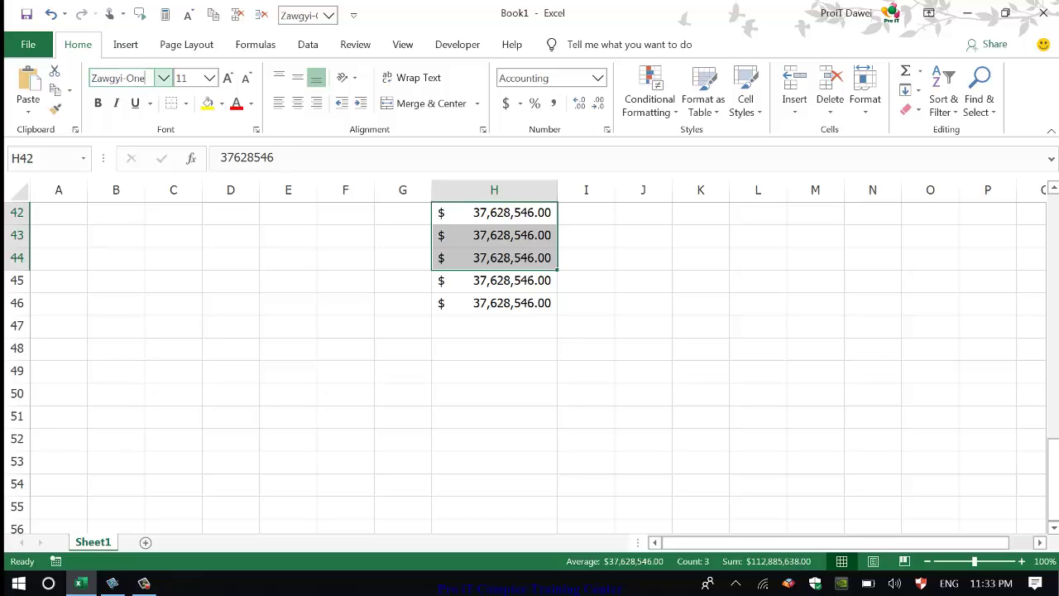
key(Right)
key(BackSpace)
key(BackSpace)
key(BackSpace)
key(BackSpace)
key(BackSpace)
key(BackSpace)
click(164, 79)
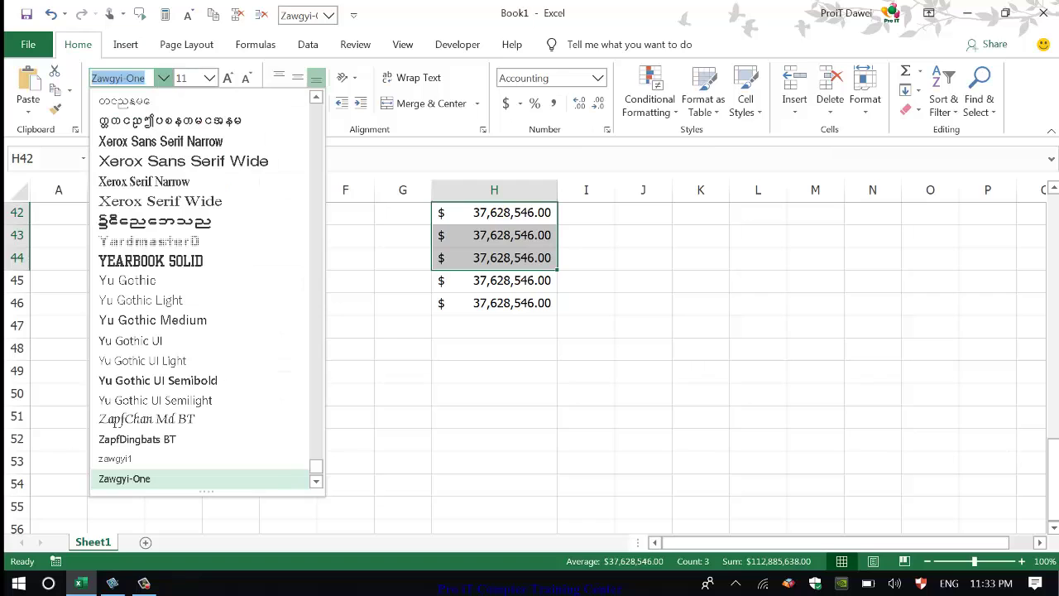
text(Academy)
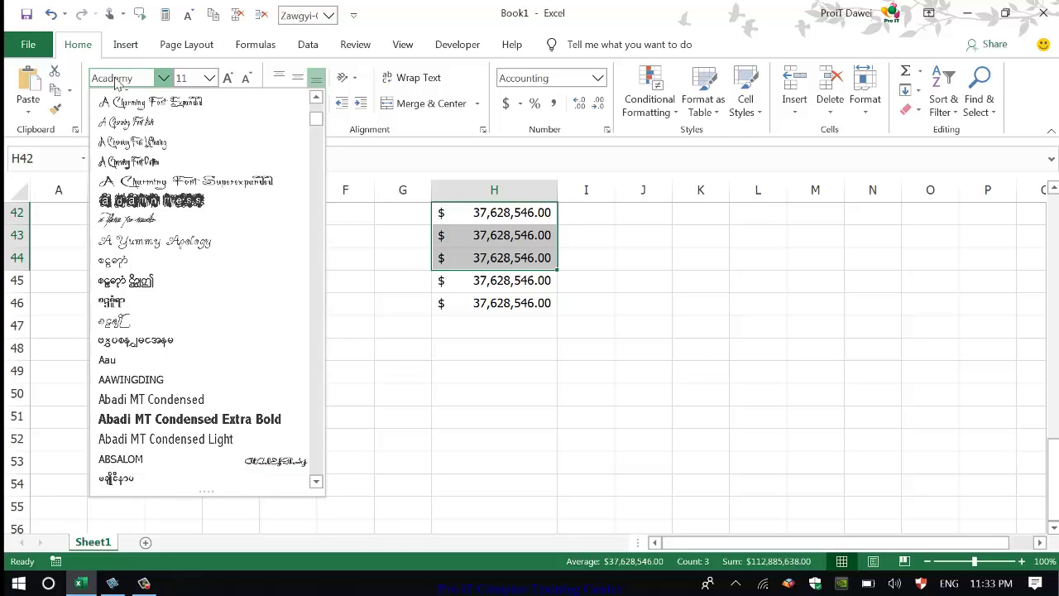
key(Return)
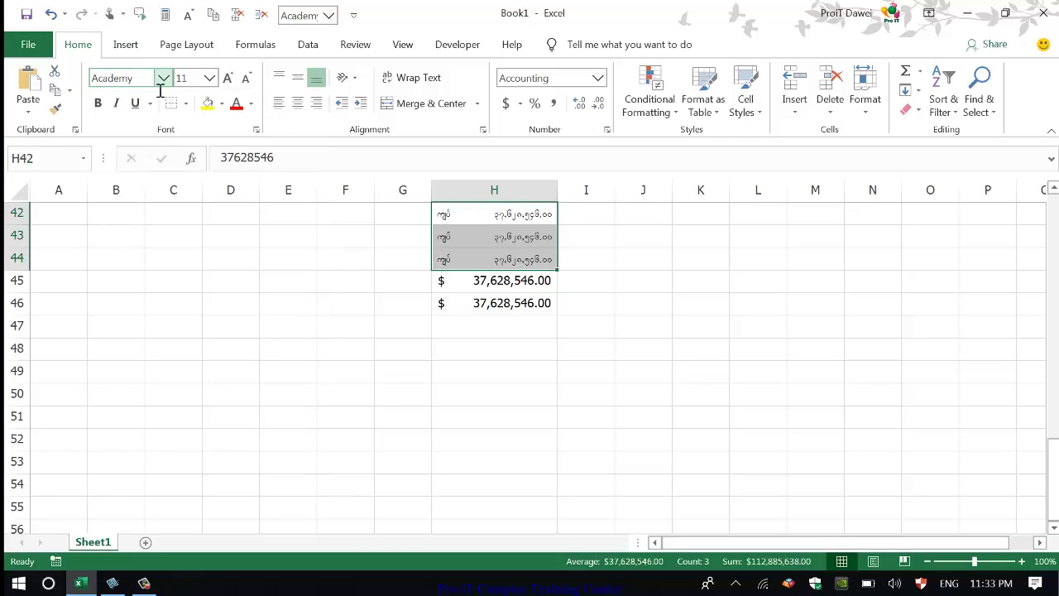
Make H42:H44 bold with a larger font size, and widen column H.
click(231, 81)
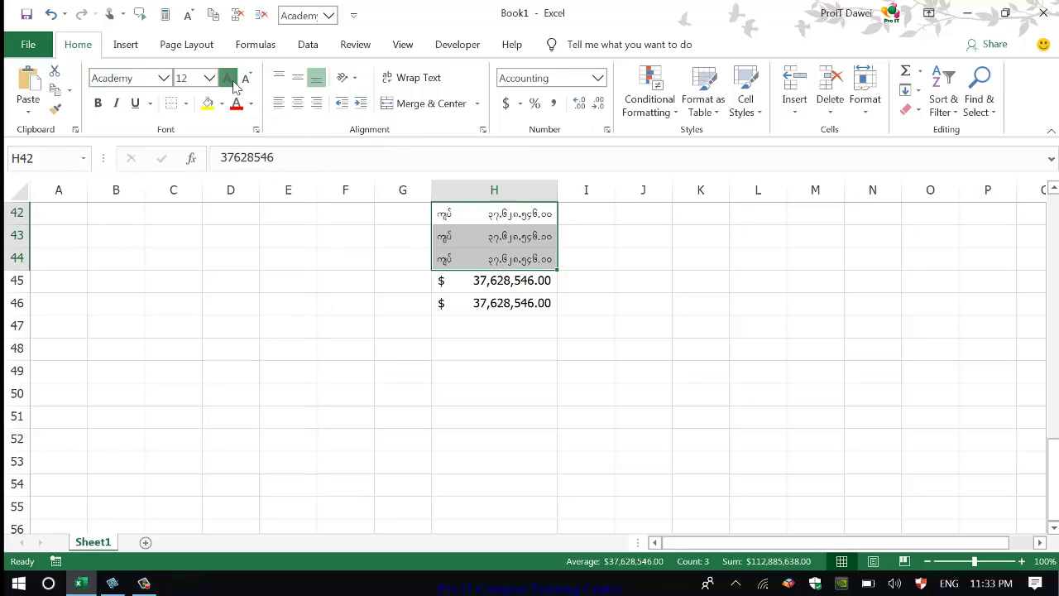
click(232, 81)
click(231, 81)
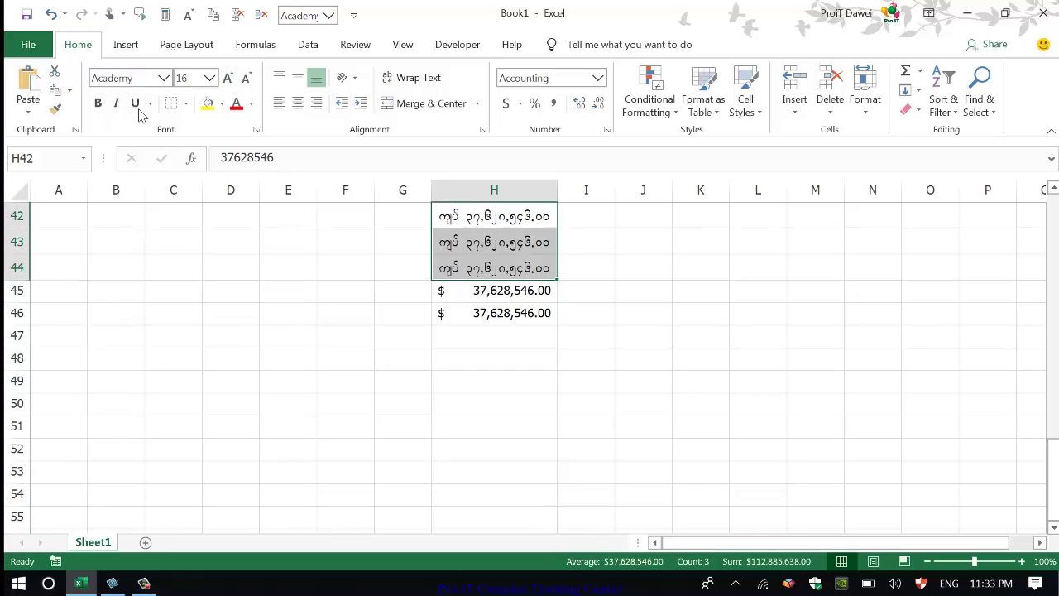
click(98, 102)
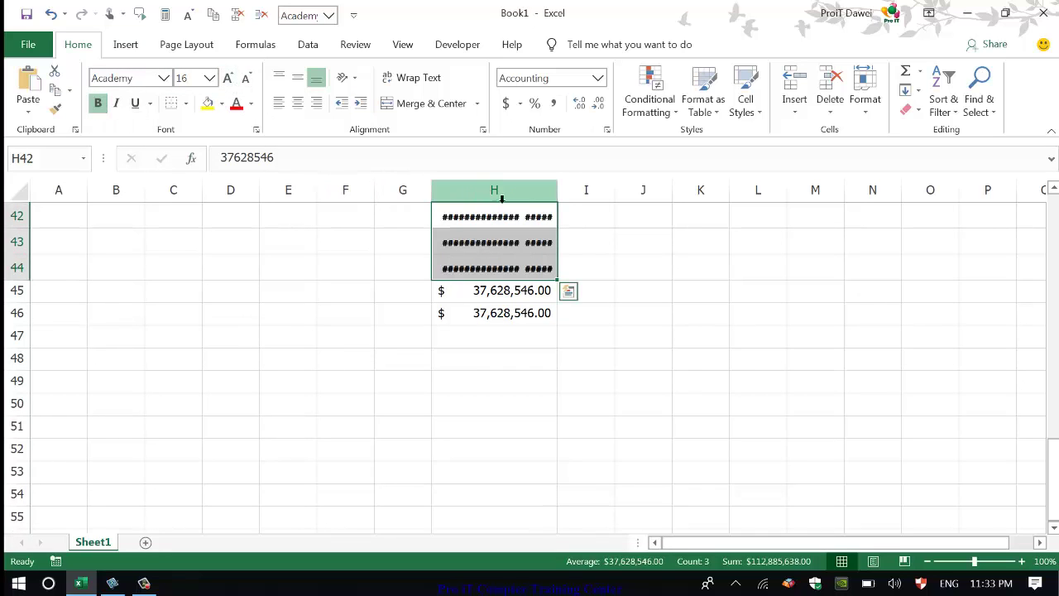
drag(559, 201, 588, 207)
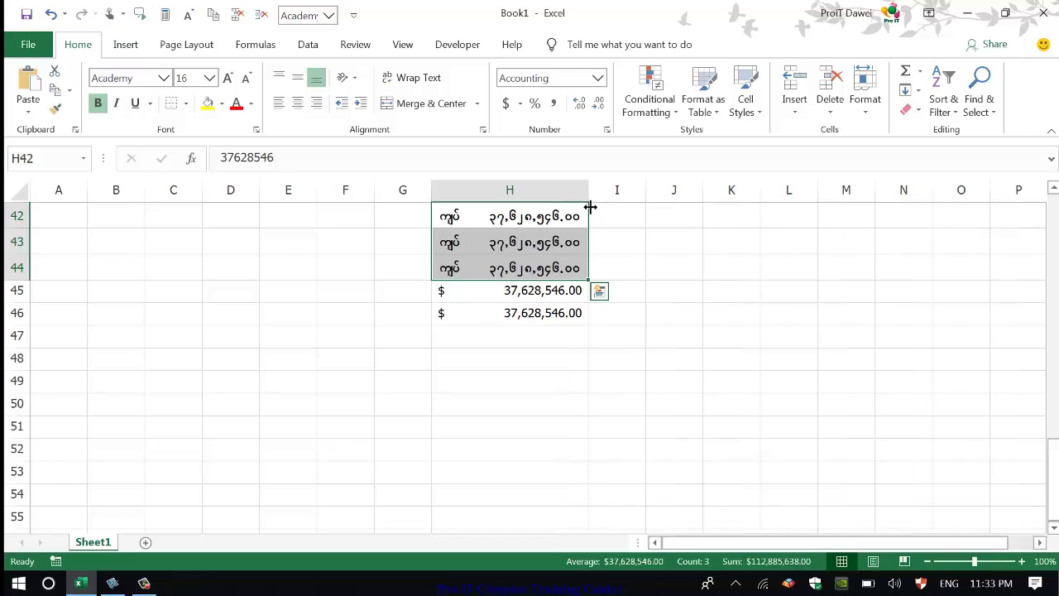
click(552, 262)
click(468, 218)
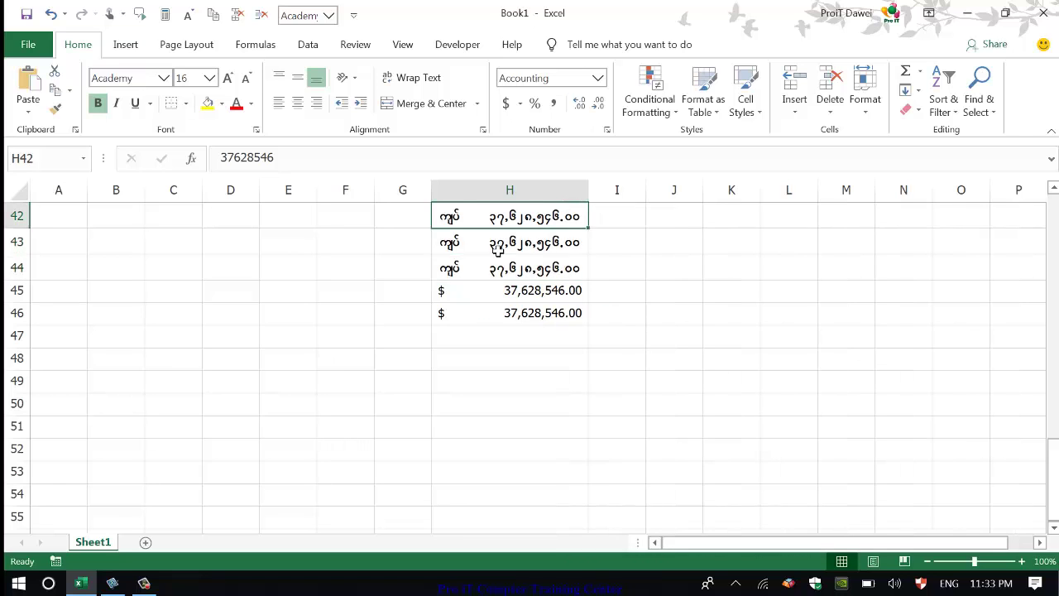
drag(497, 251, 530, 269)
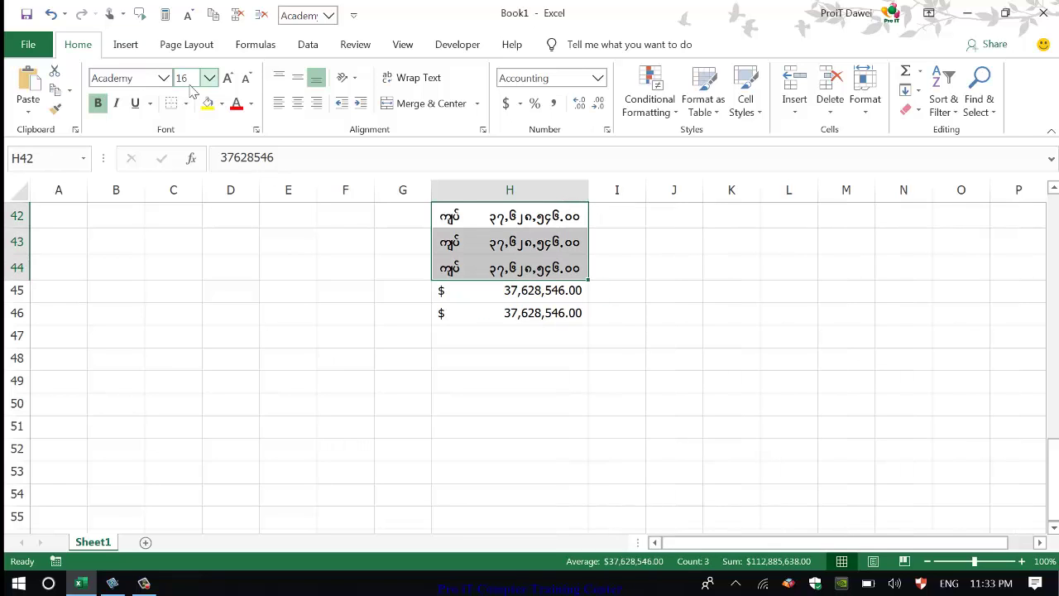
Enlarge the H42:H44 text to size 22 and widen column H further to fit.
click(228, 77)
click(228, 78)
click(229, 78)
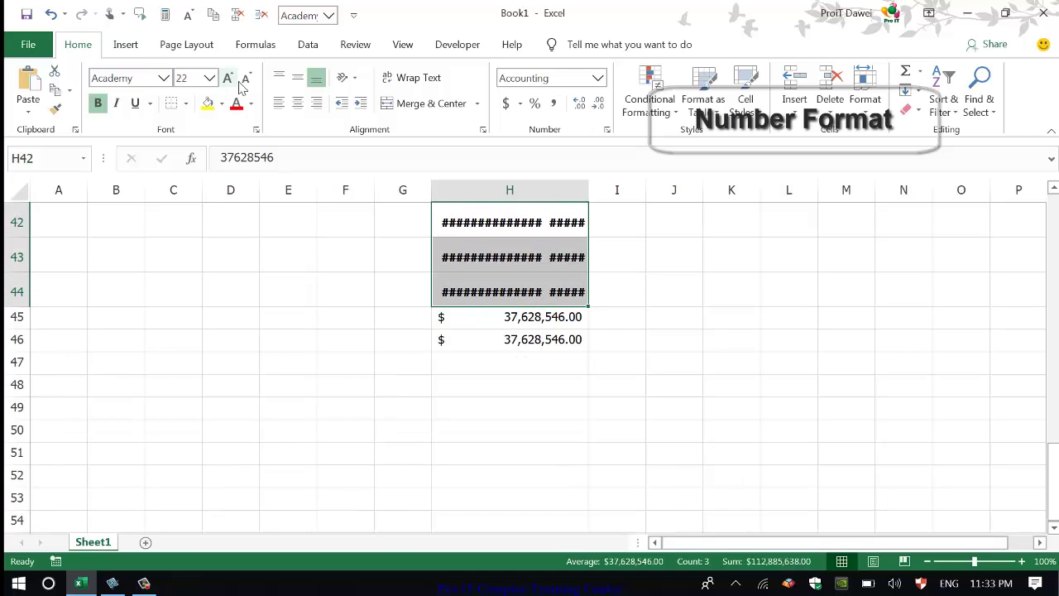
drag(588, 192, 660, 210)
click(590, 248)
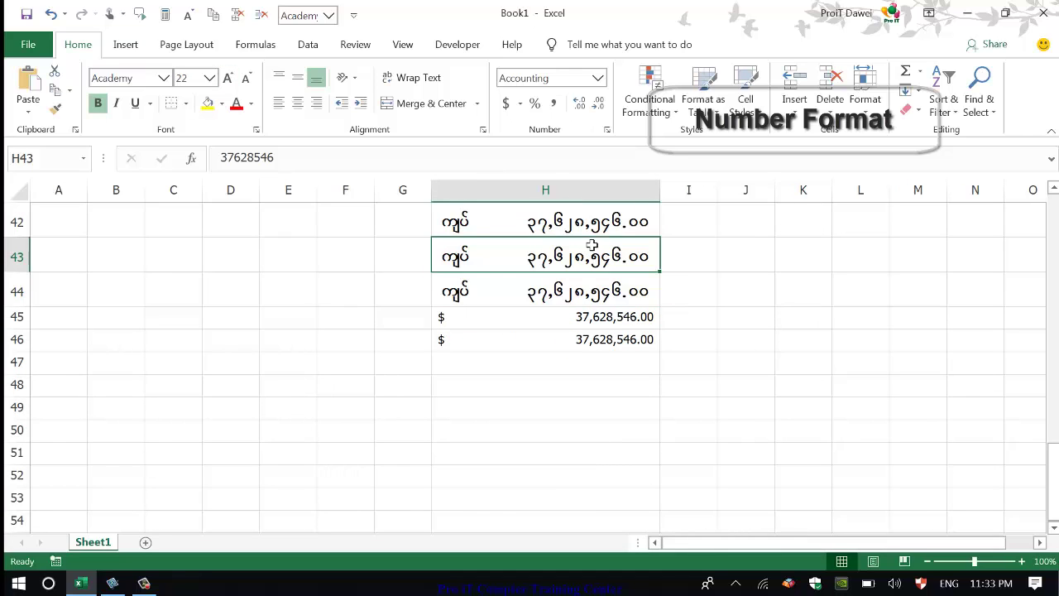
drag(593, 228, 579, 289)
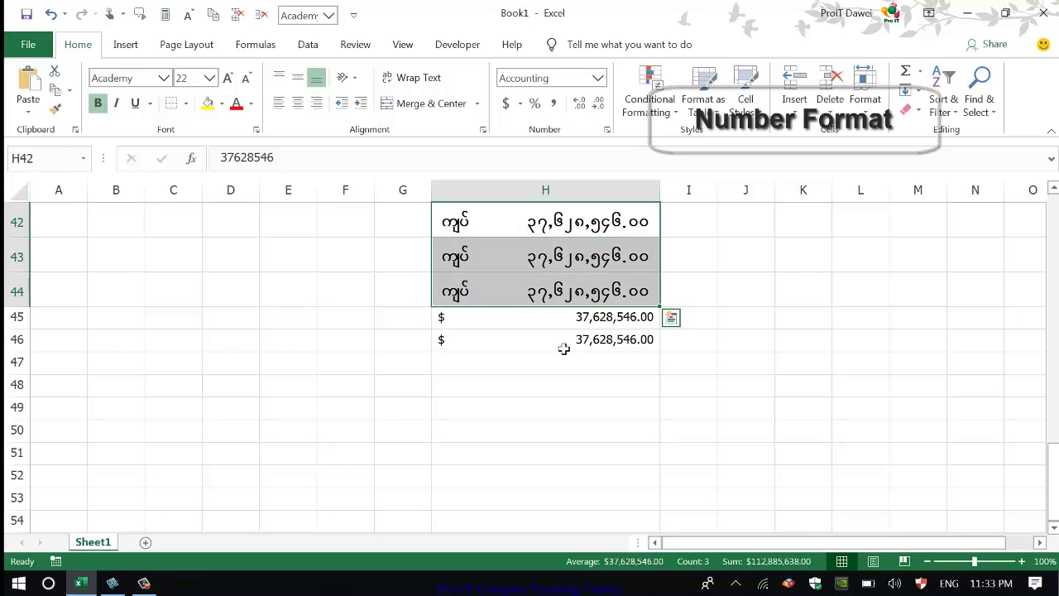
drag(555, 356, 534, 230)
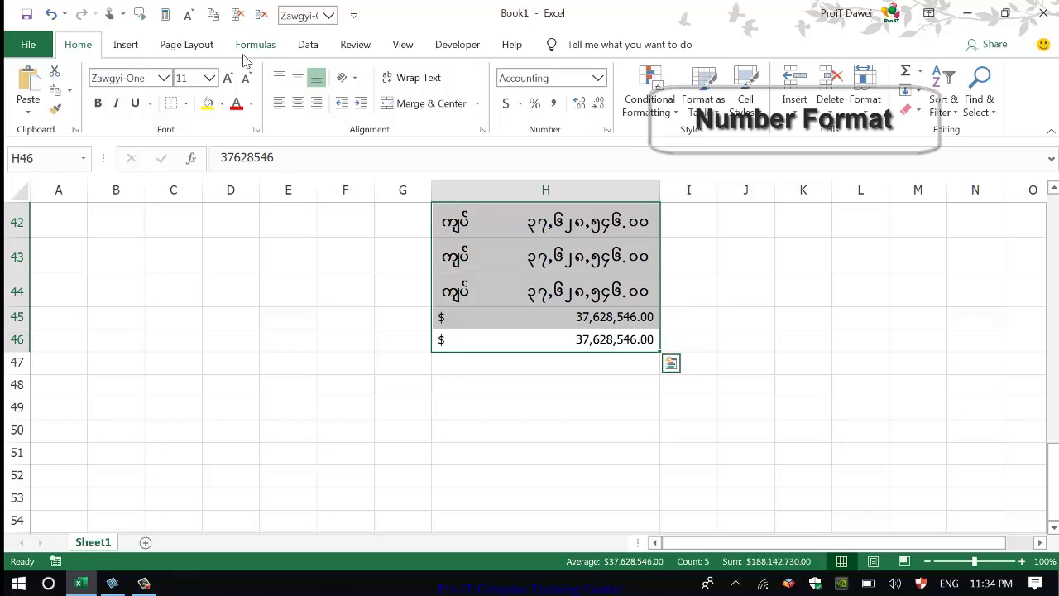
Enlarge the dollar values in H45:H46 to font size 16.
drag(449, 317, 452, 338)
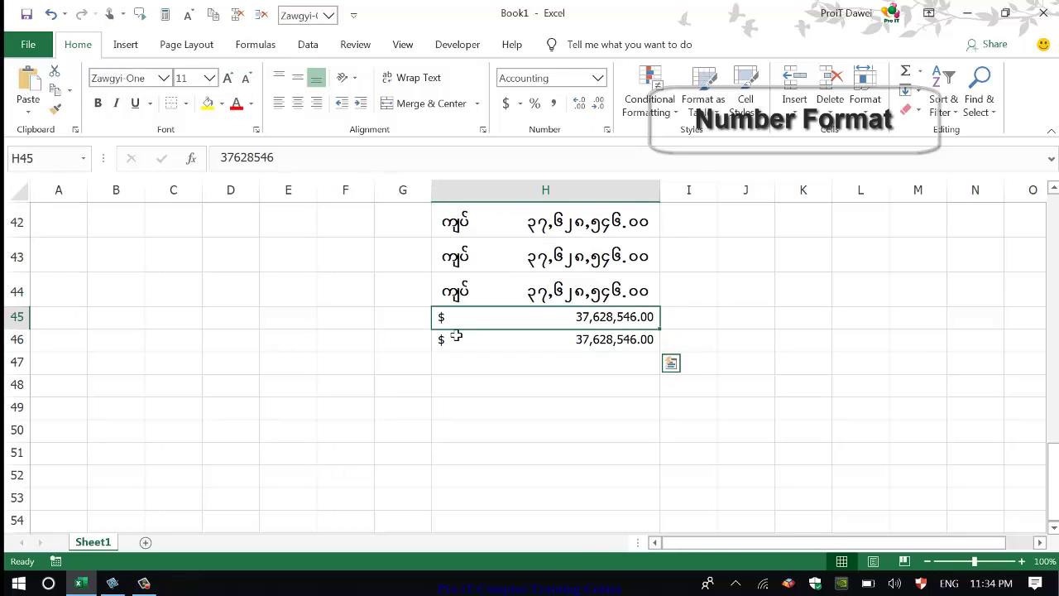
click(229, 79)
click(229, 78)
click(228, 78)
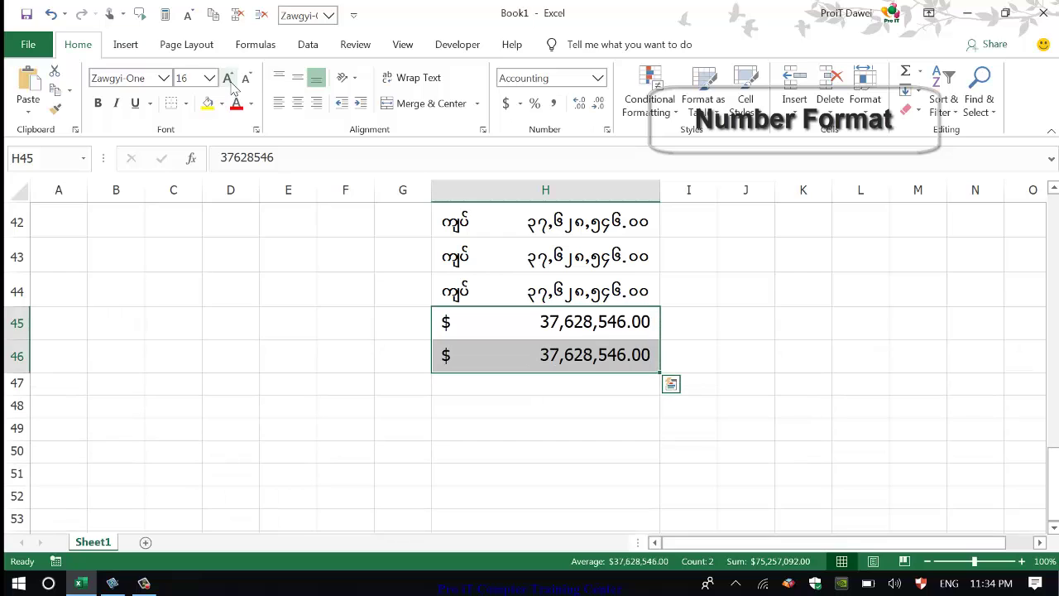
click(537, 302)
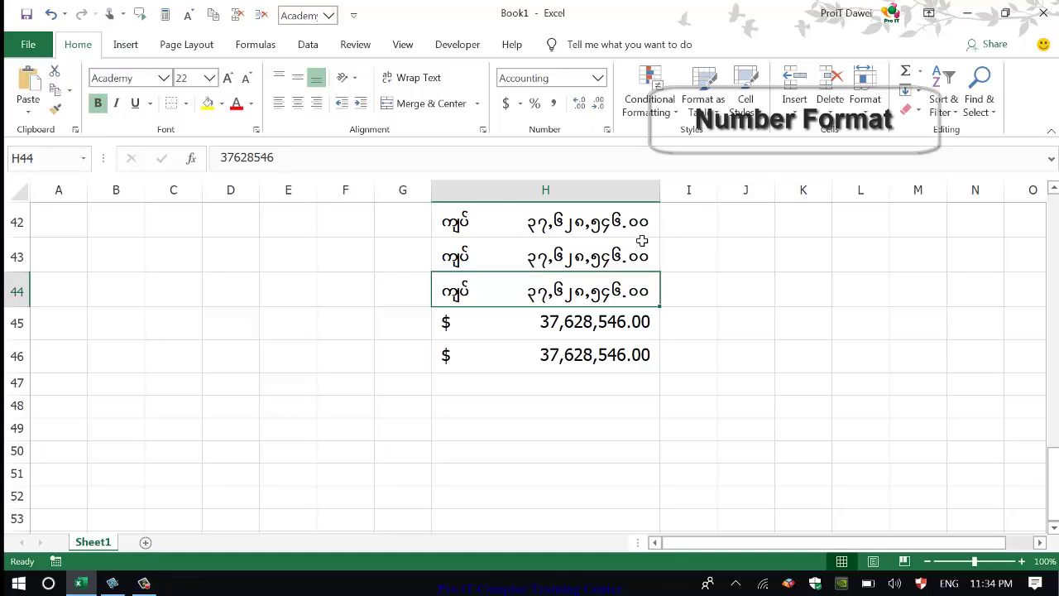
Compare the font settings of the kyat cells H42:H44 with H45:H46.
drag(473, 288, 385, 237)
click(482, 298)
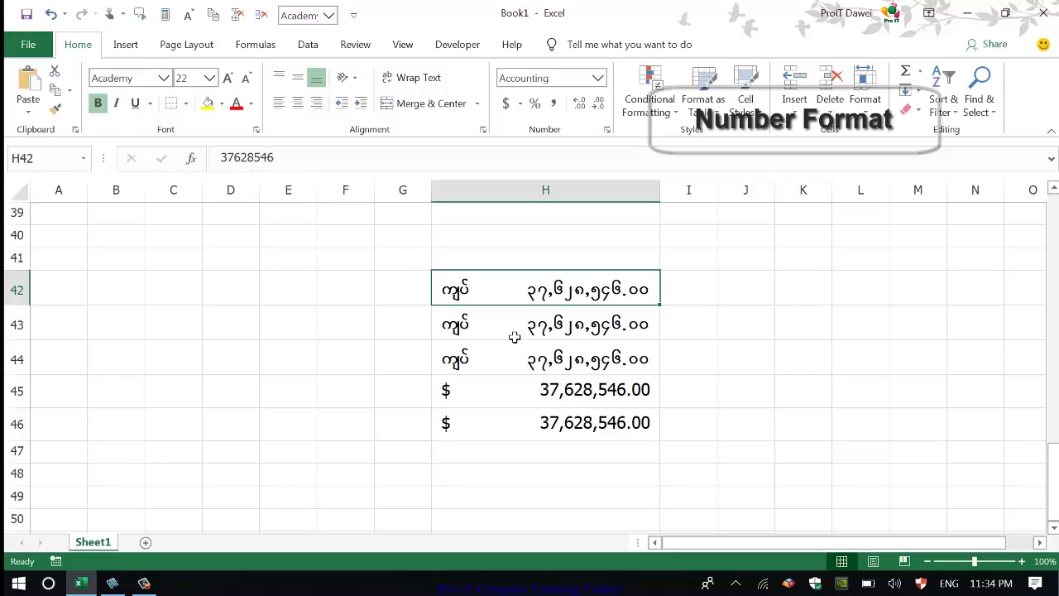
click(510, 392)
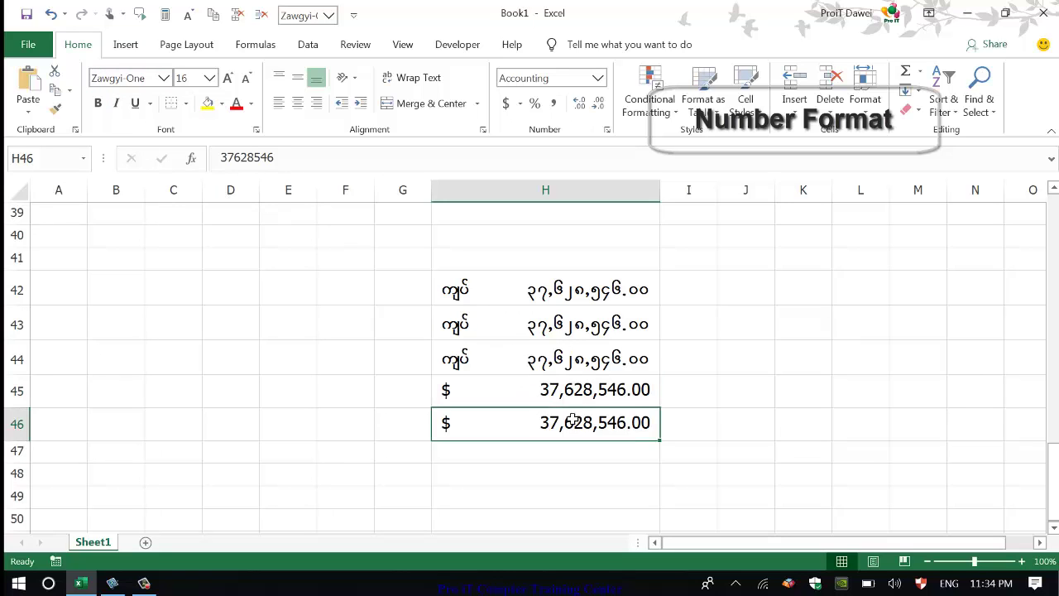
drag(575, 421, 567, 406)
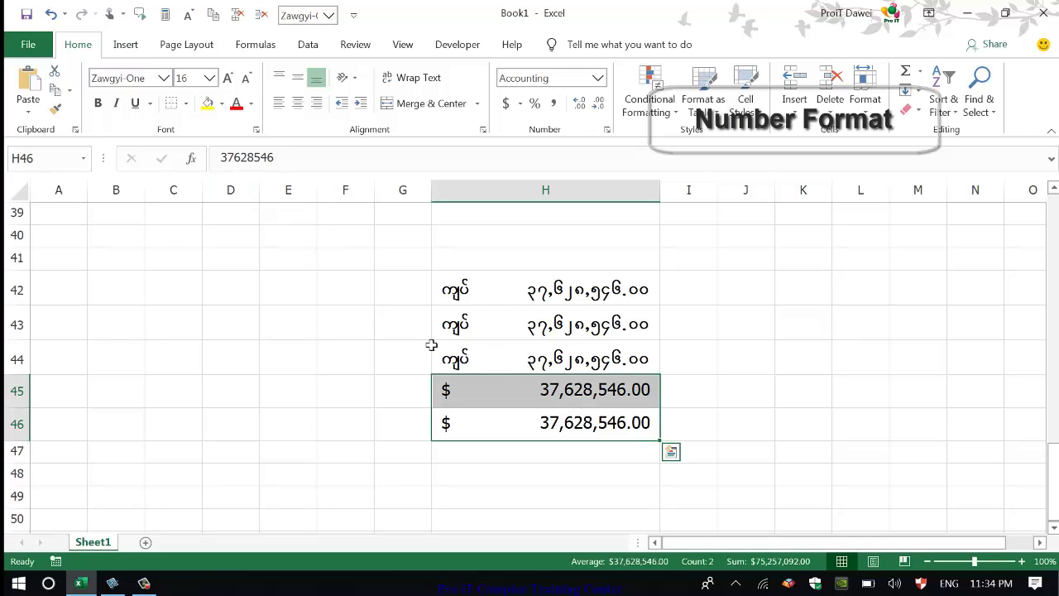
scroll(567, 433, down, 1)
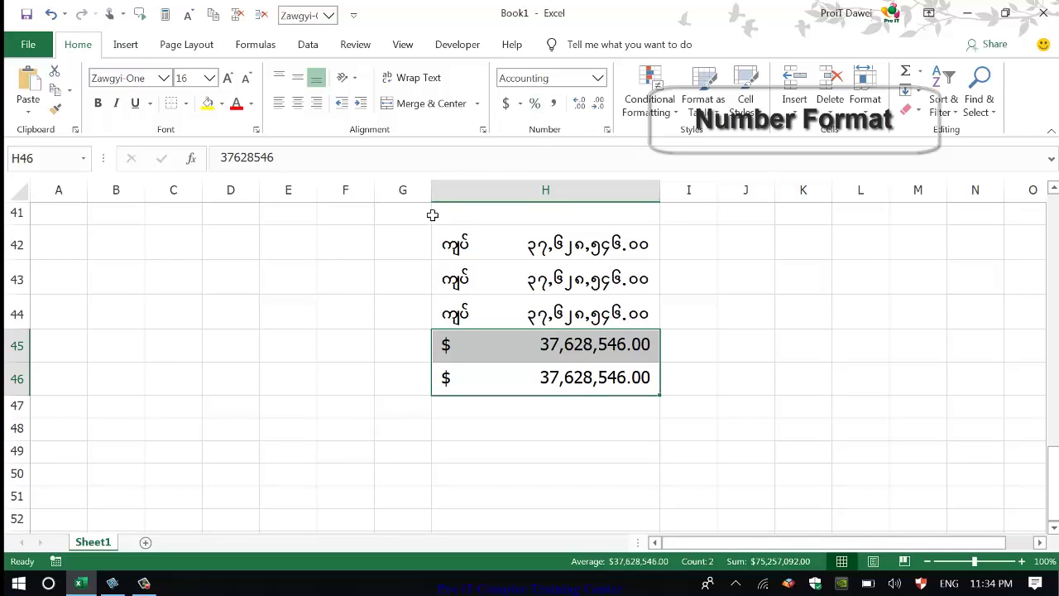
click(343, 250)
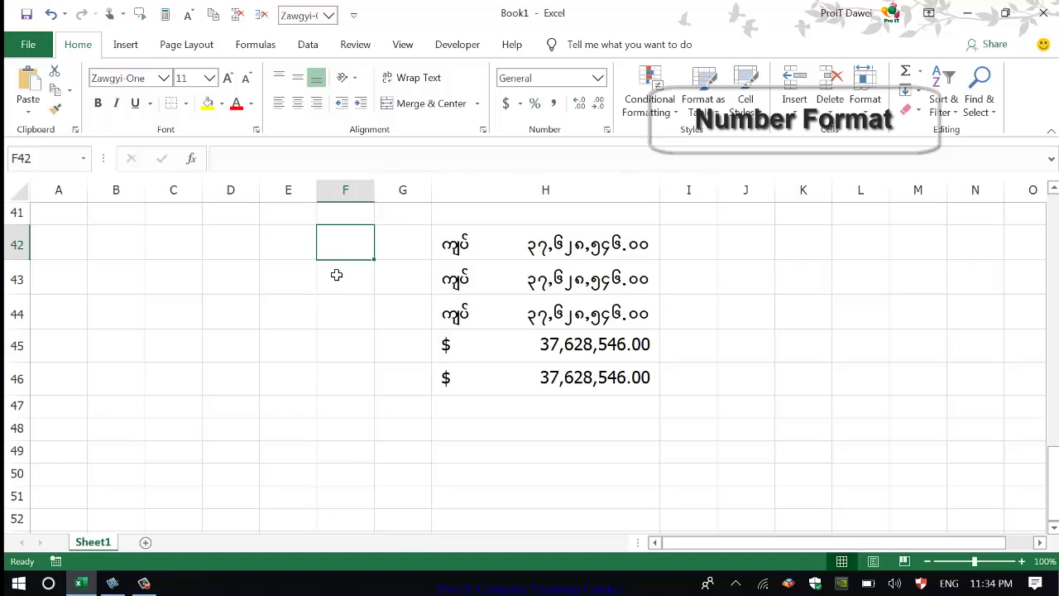
Enter 0.24324, 0.9986 and 0.3543 into F42:F44.
text(0.24324)
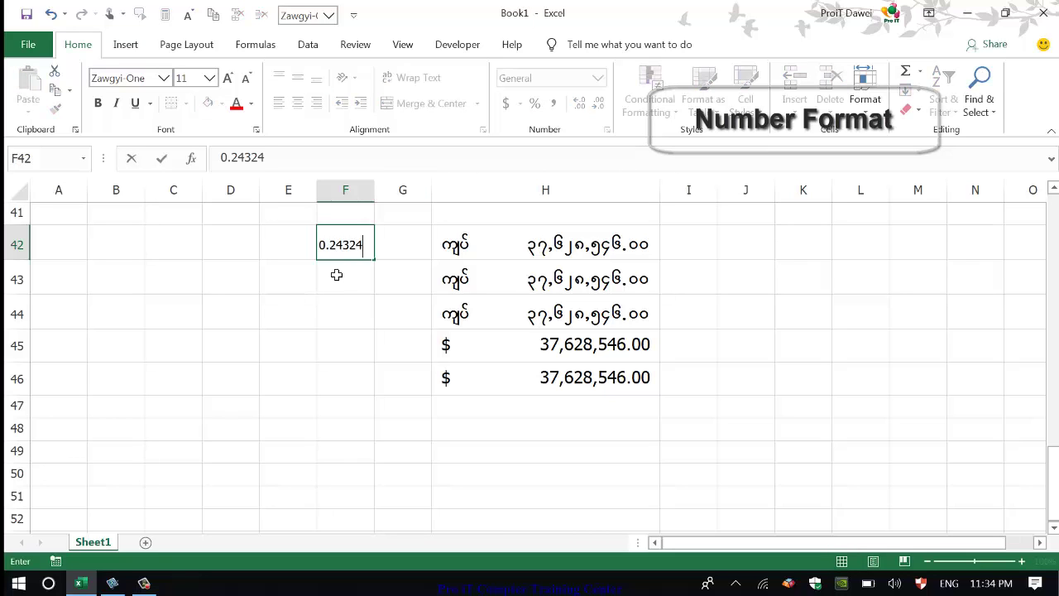
key(Return)
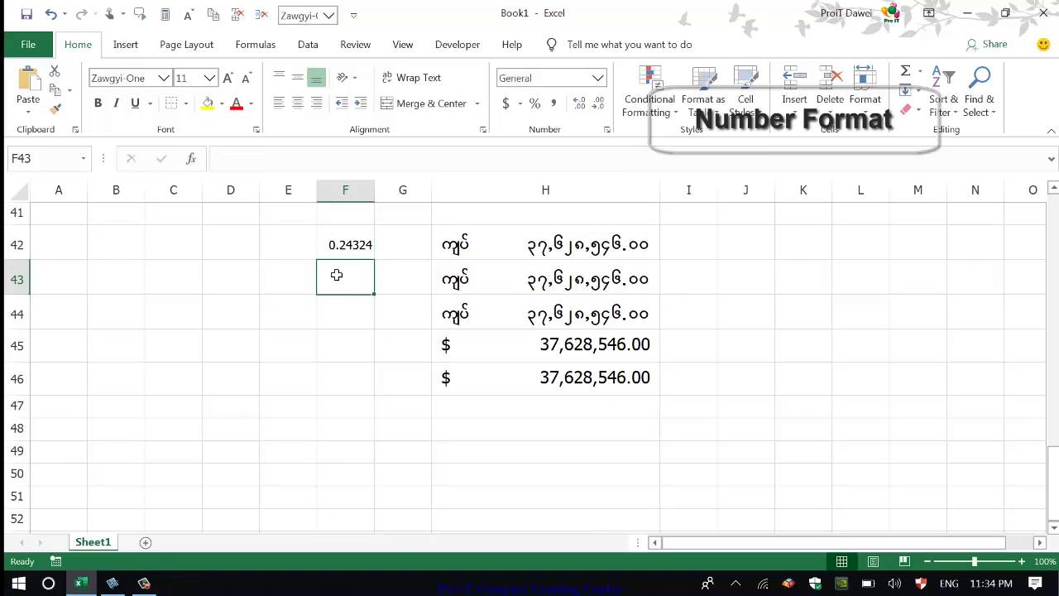
text(0.)
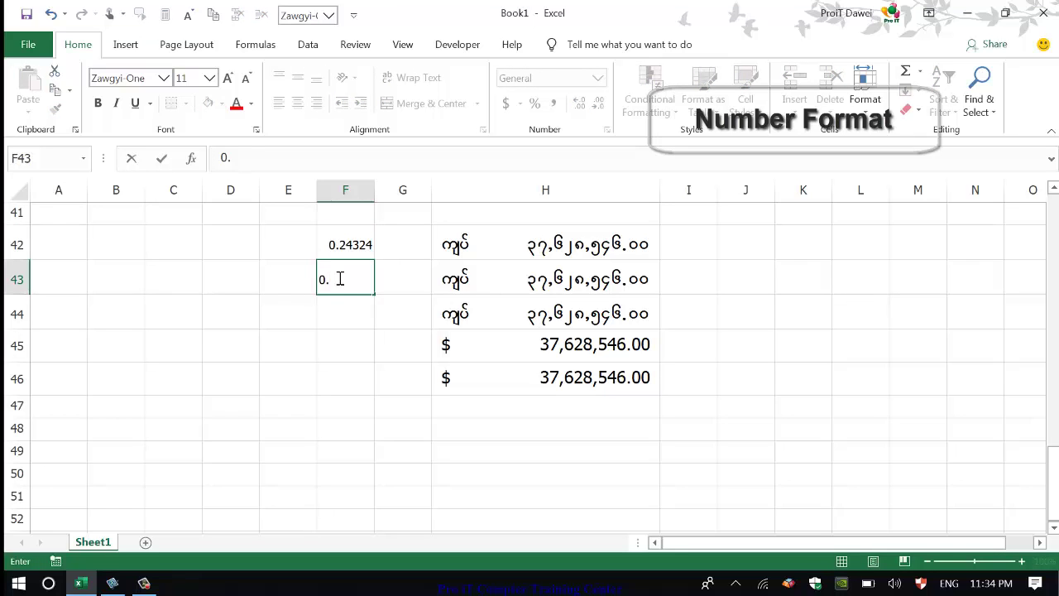
text(9986)
key(Return)
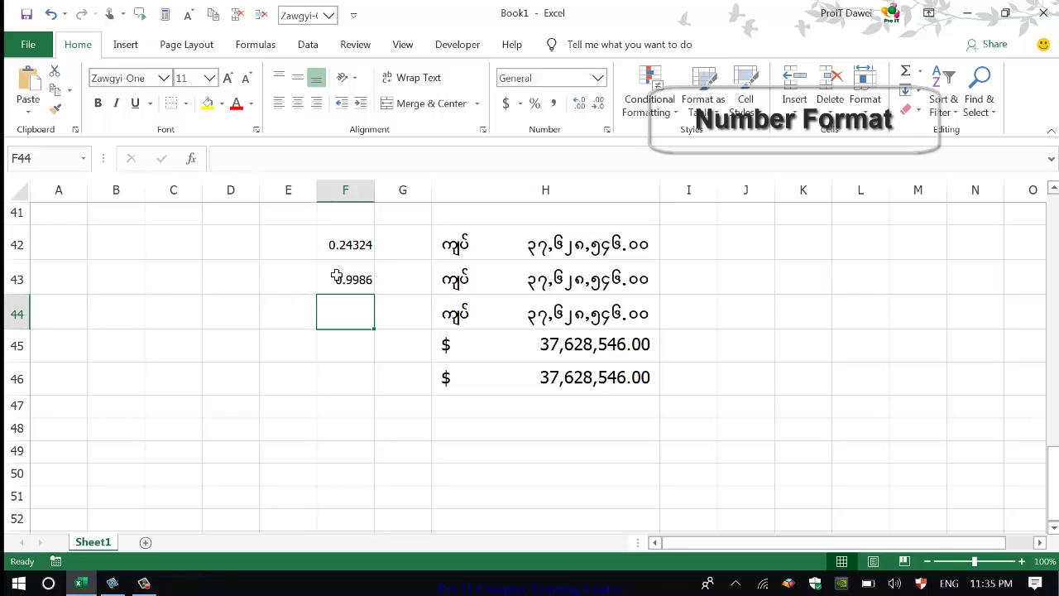
text(0.3543)
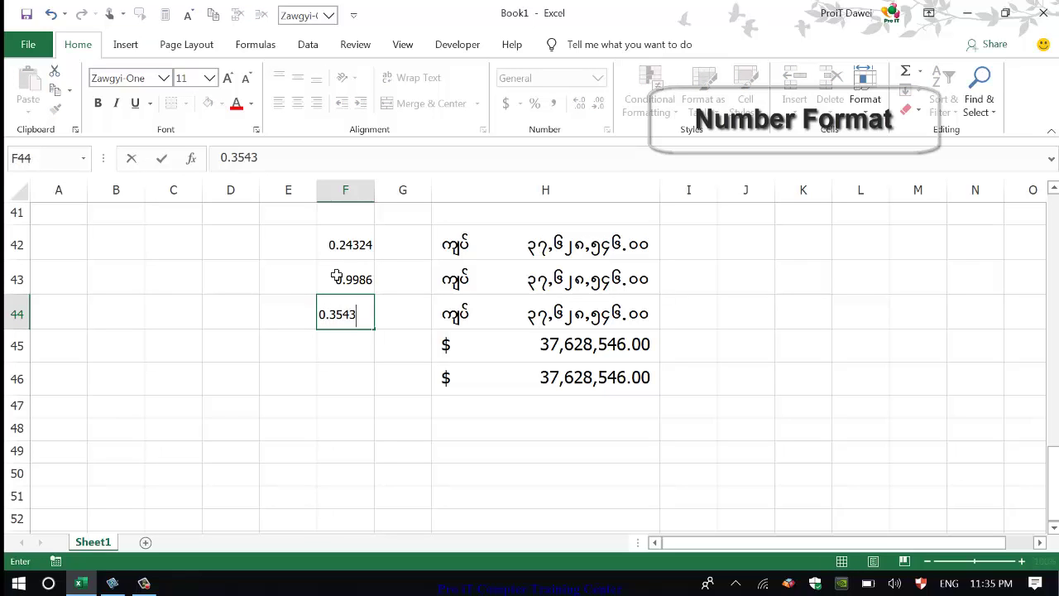
key(Return)
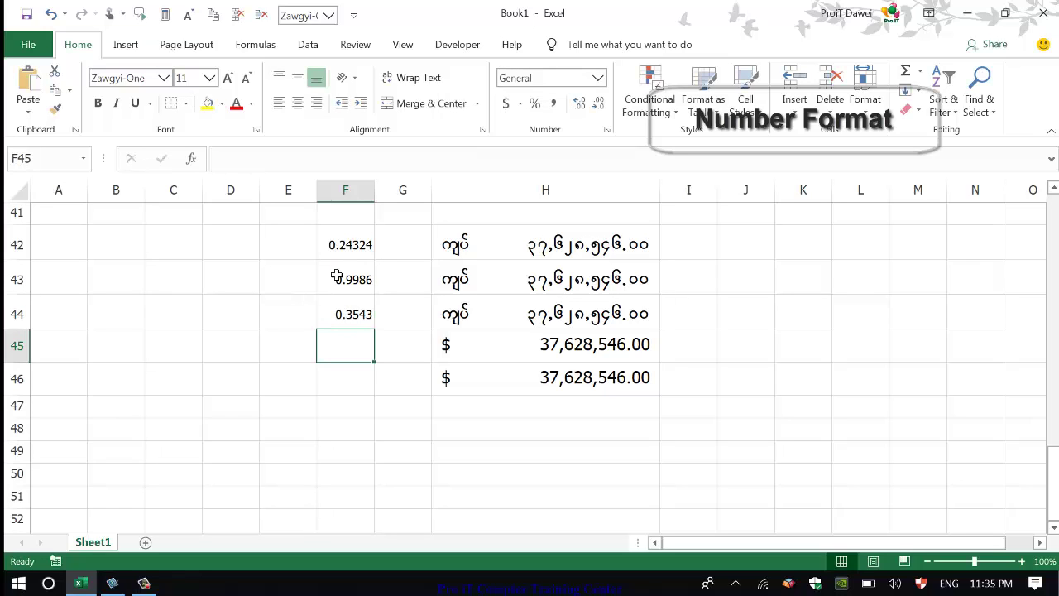
Format F42:F44 as percentages (24%, 100%, 35%) and check their stored values.
drag(354, 258, 354, 313)
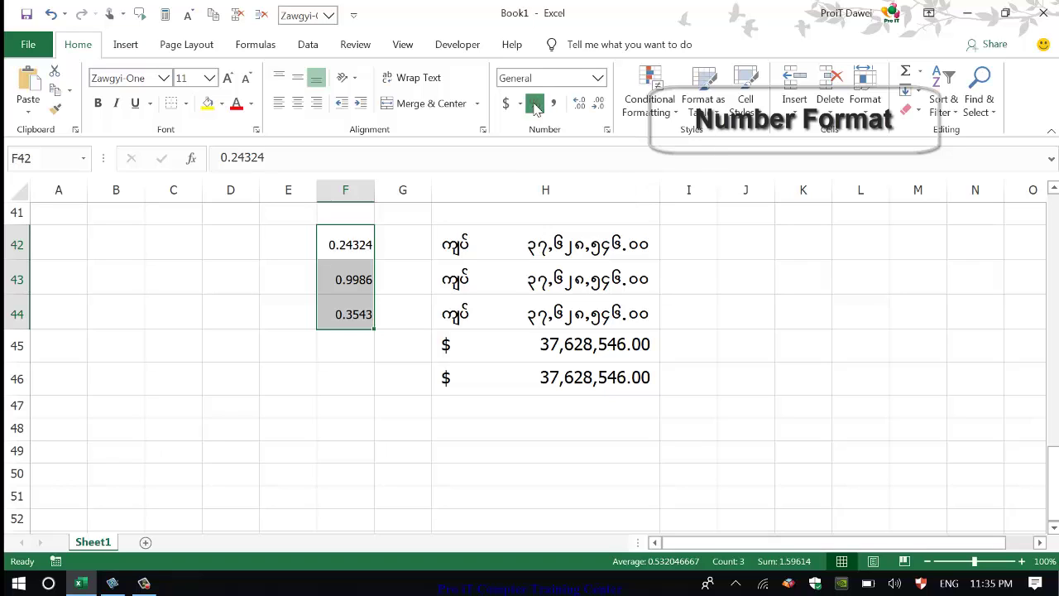
click(534, 105)
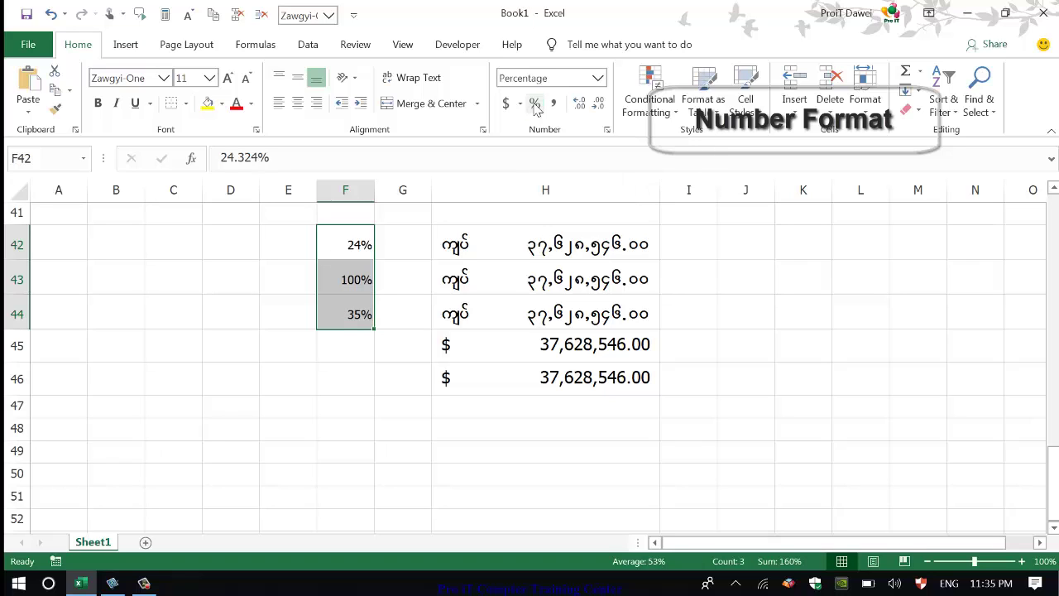
click(365, 256)
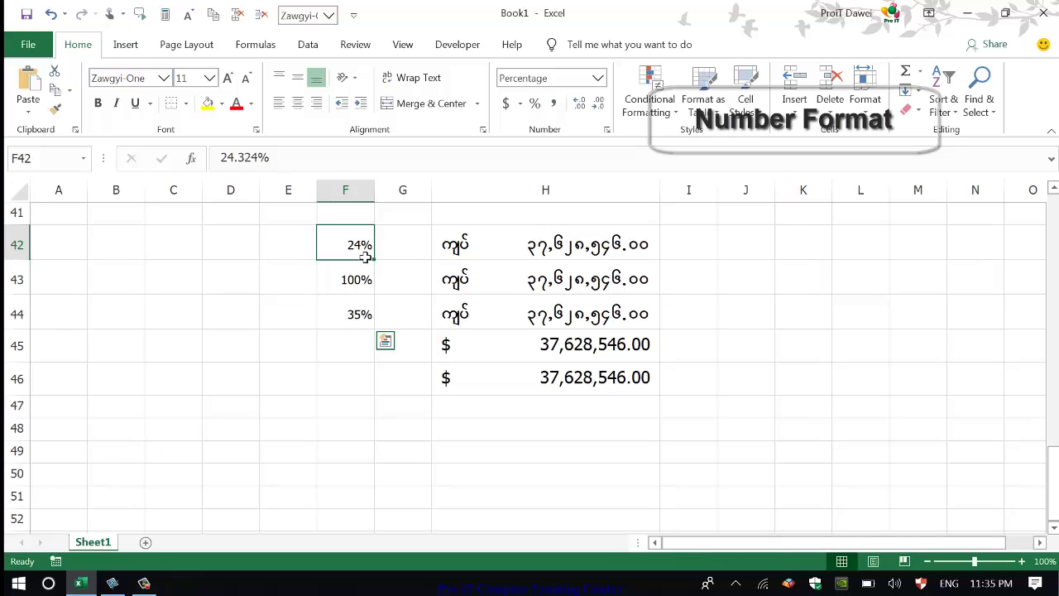
click(362, 275)
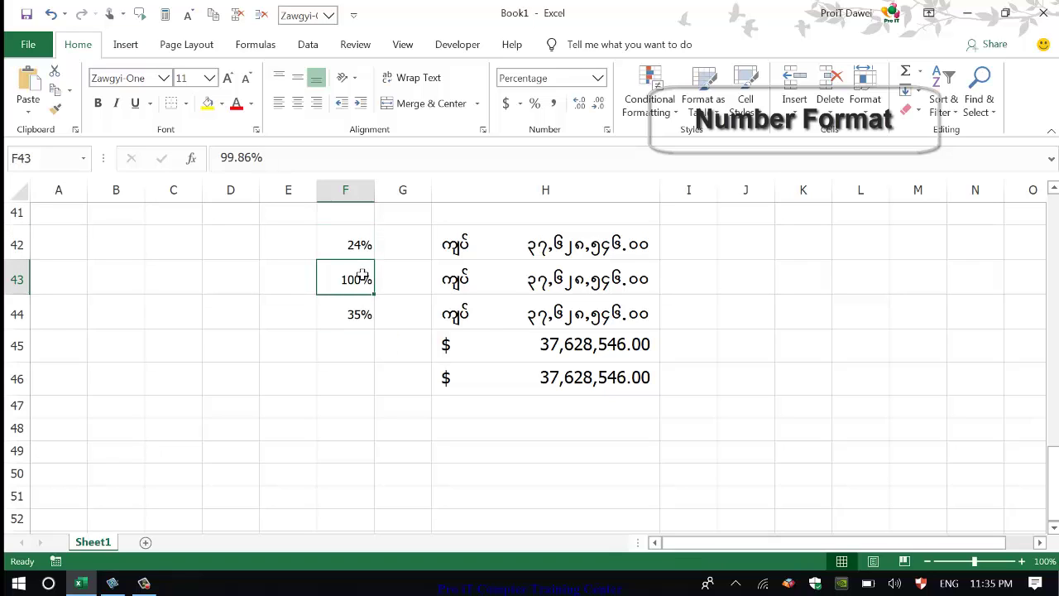
click(357, 315)
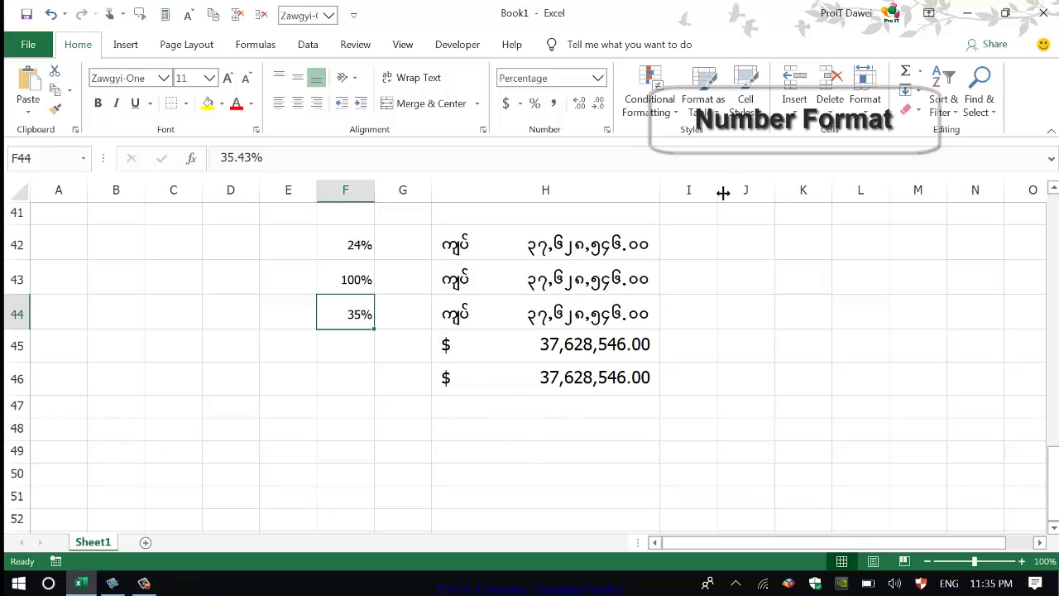
drag(718, 191, 743, 192)
mouse_move(318, 191)
mouse_down()
mouse_move(430, 208)
mouse_move(420, 208)
mouse_up()
click(336, 251)
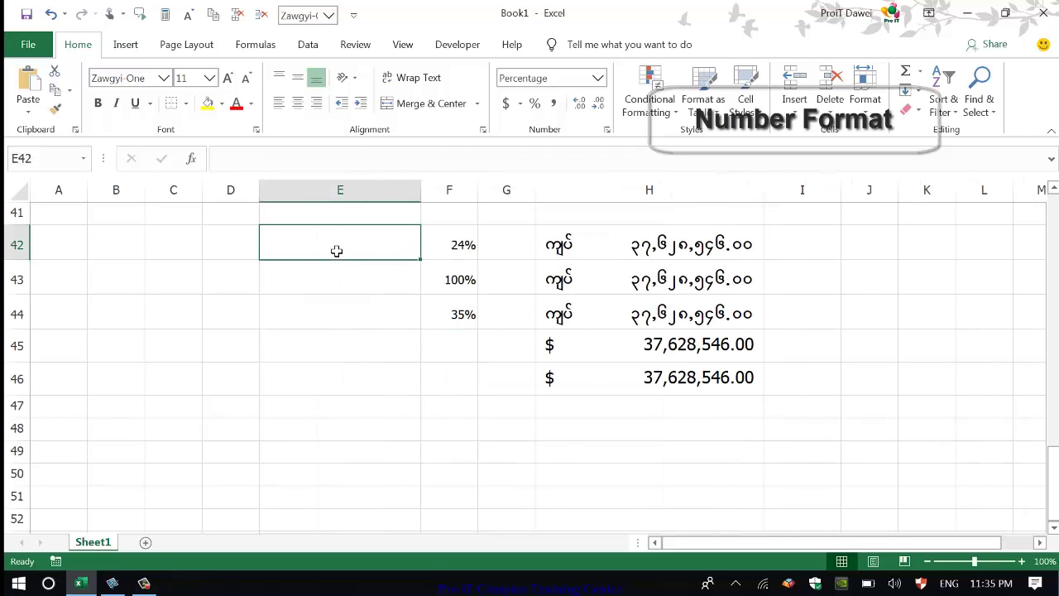
text(43746234288)
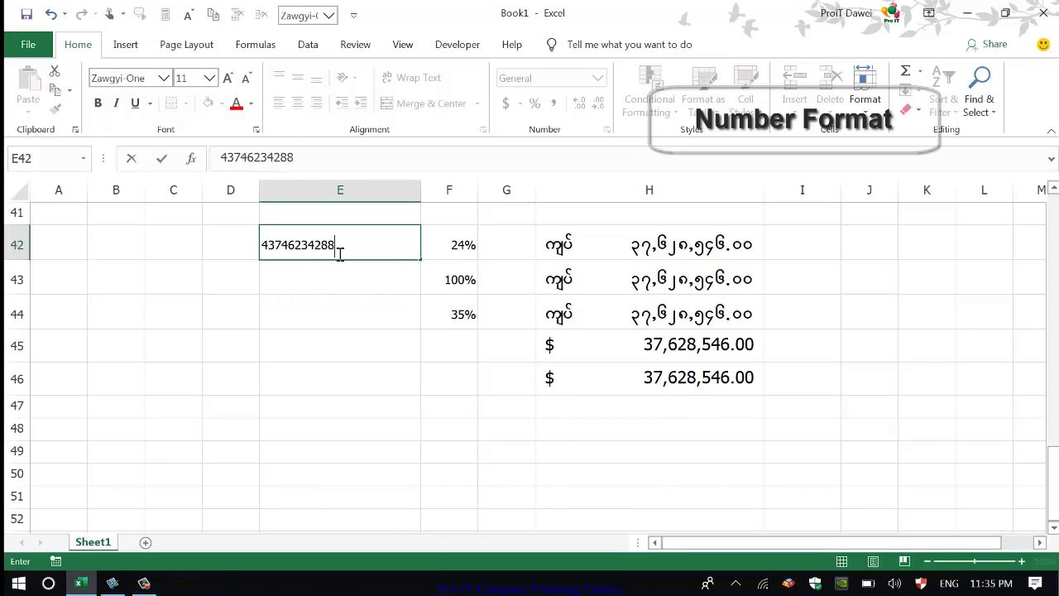
key(Return)
text(3353353)
key(Return)
text(3453)
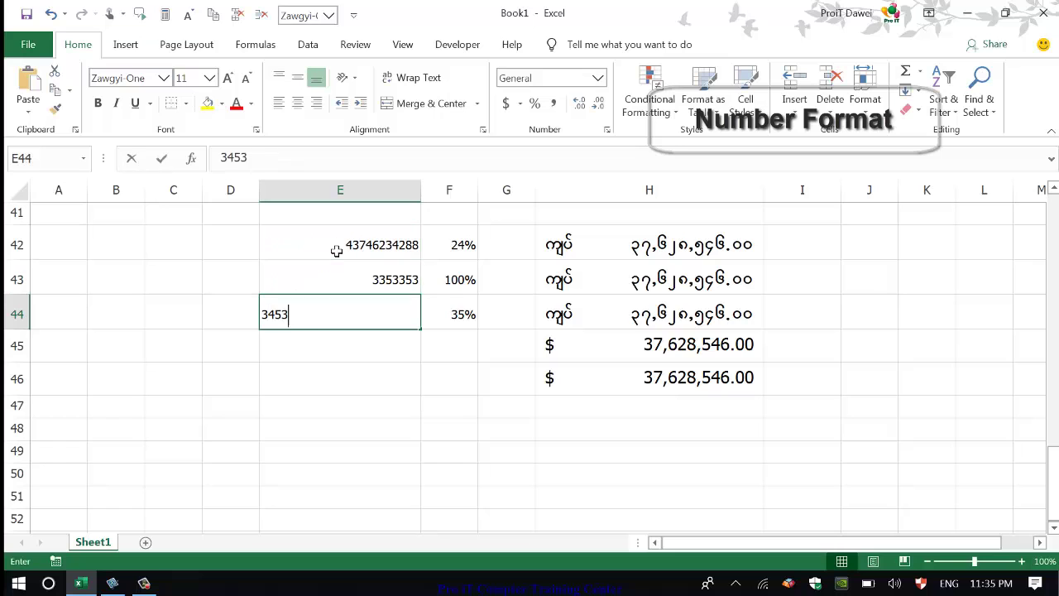
text(525)
key(Return)
text(53)
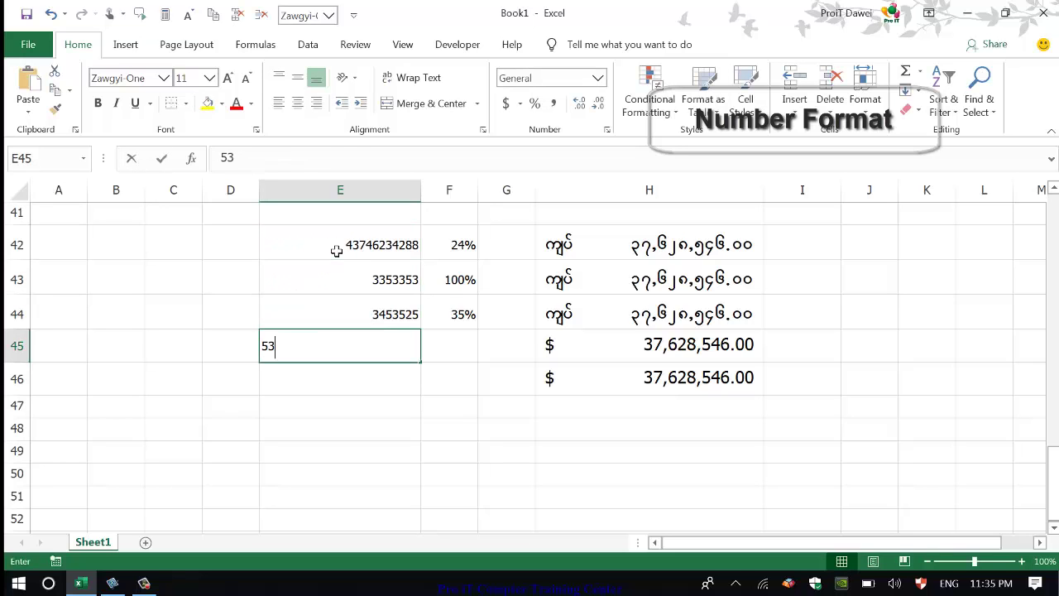
text(354)
key(Return)
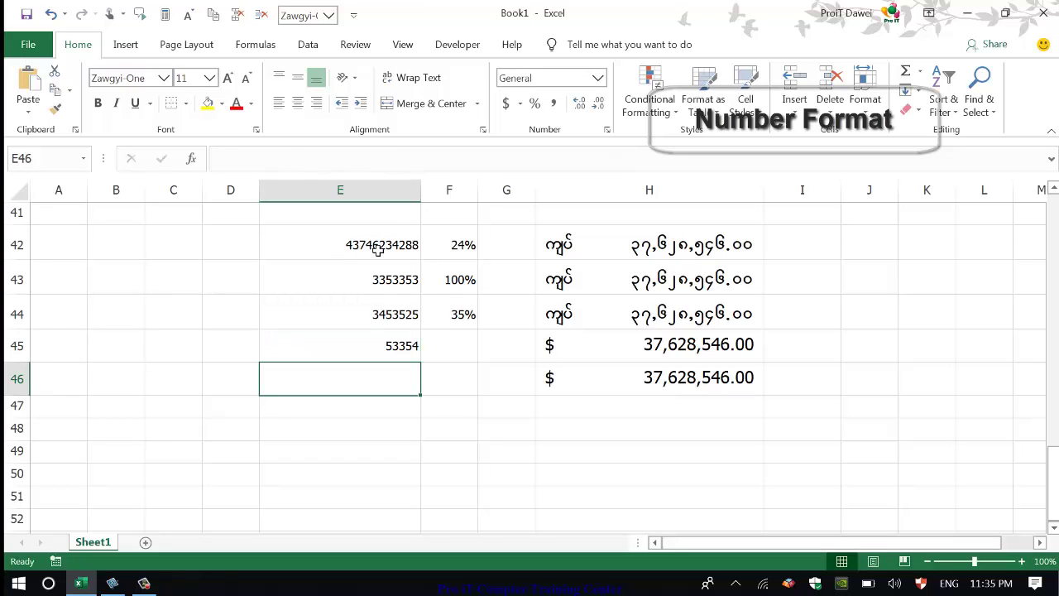
drag(379, 235, 386, 344)
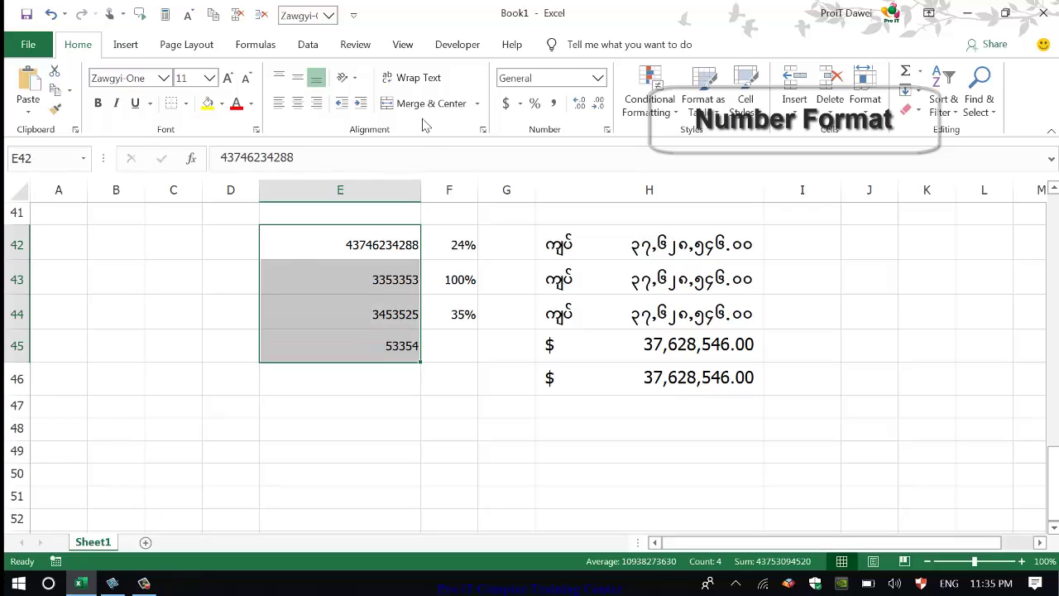
Apply Comma Style to E42:E45, make them bold, and raise the font size to 12.
click(555, 103)
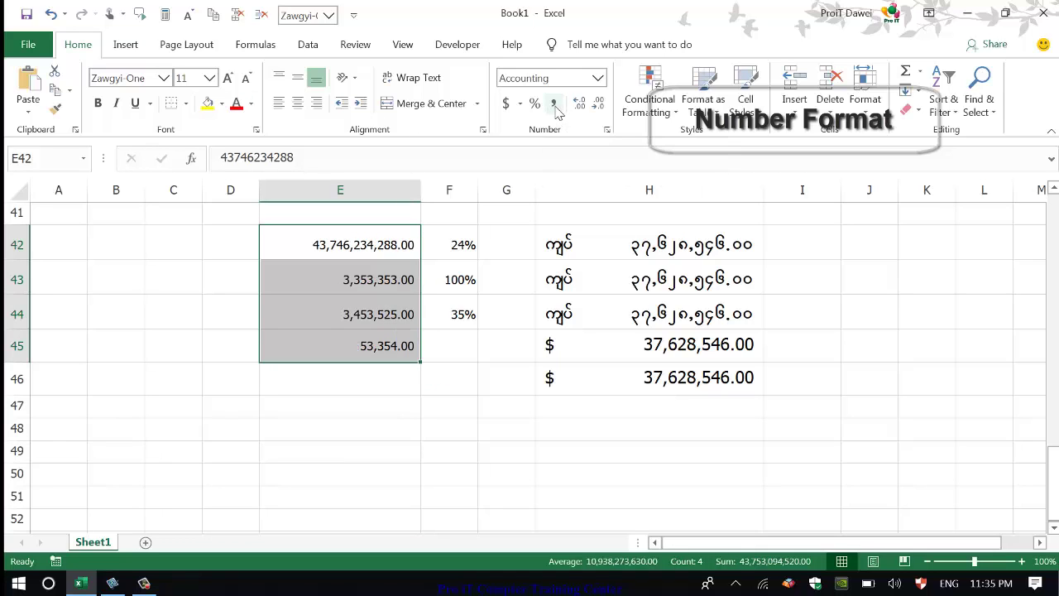
drag(375, 248, 372, 346)
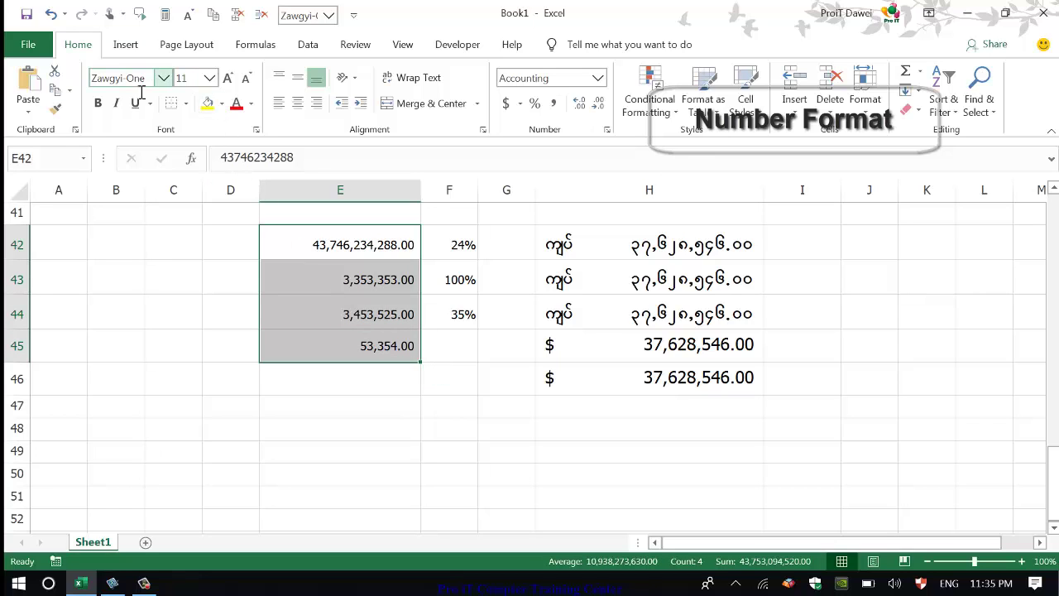
click(97, 103)
click(228, 78)
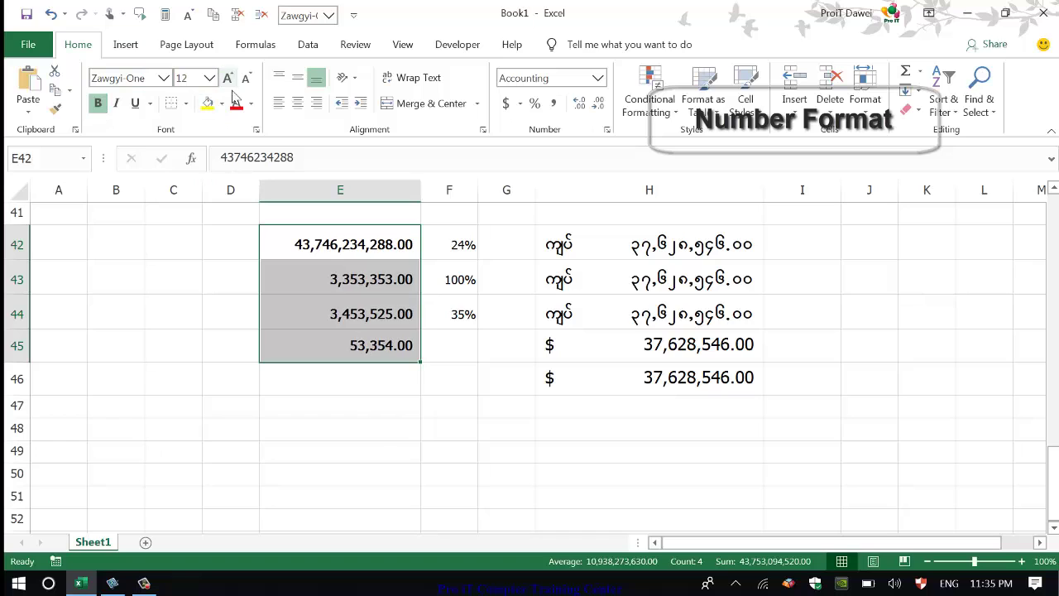
Check the raw values behind E42:E45 and the kyat cells H42:H43.
click(369, 299)
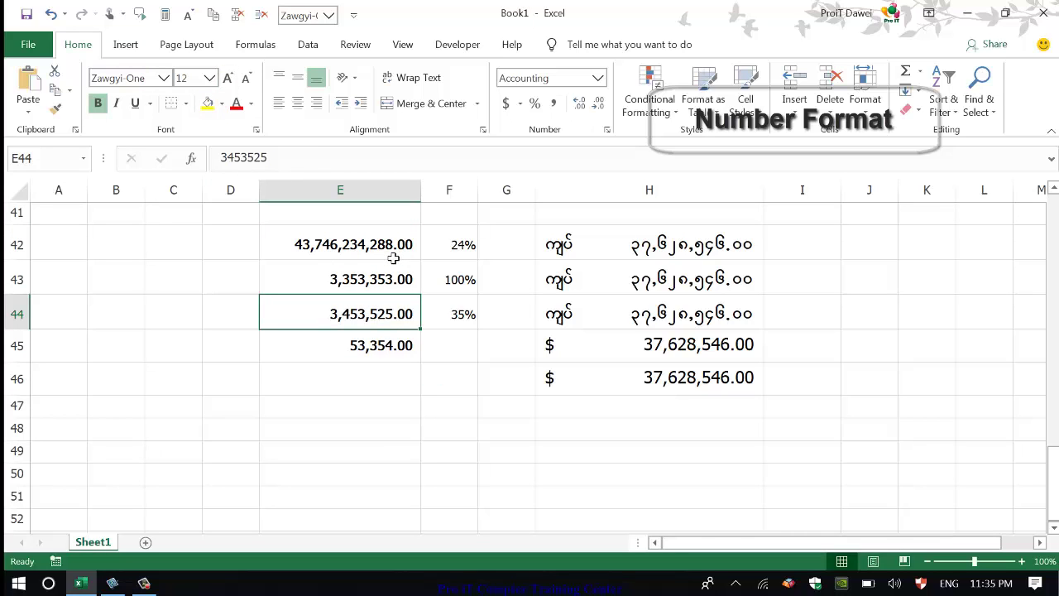
click(371, 257)
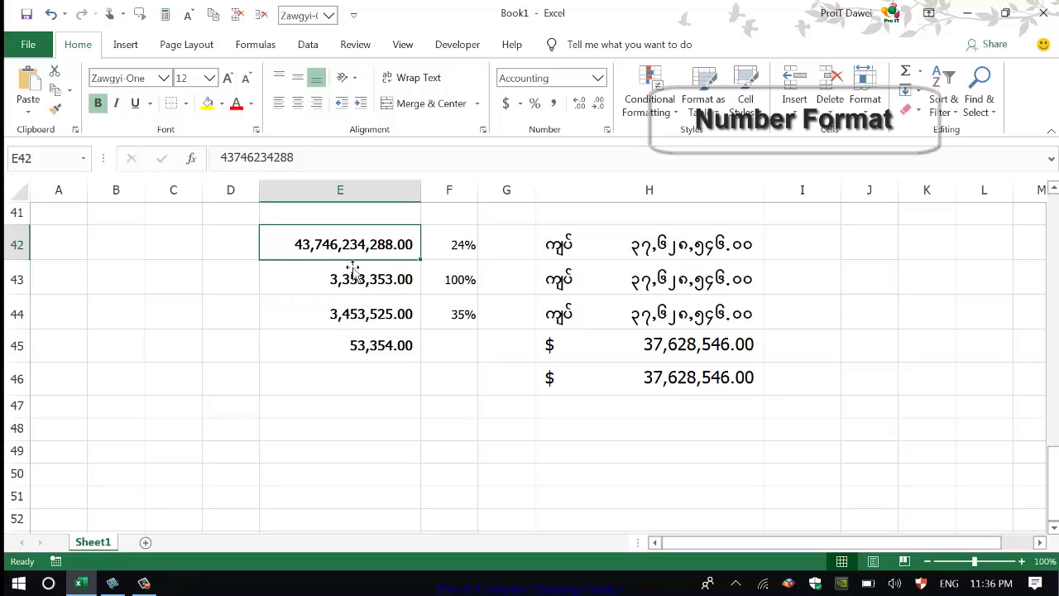
click(397, 292)
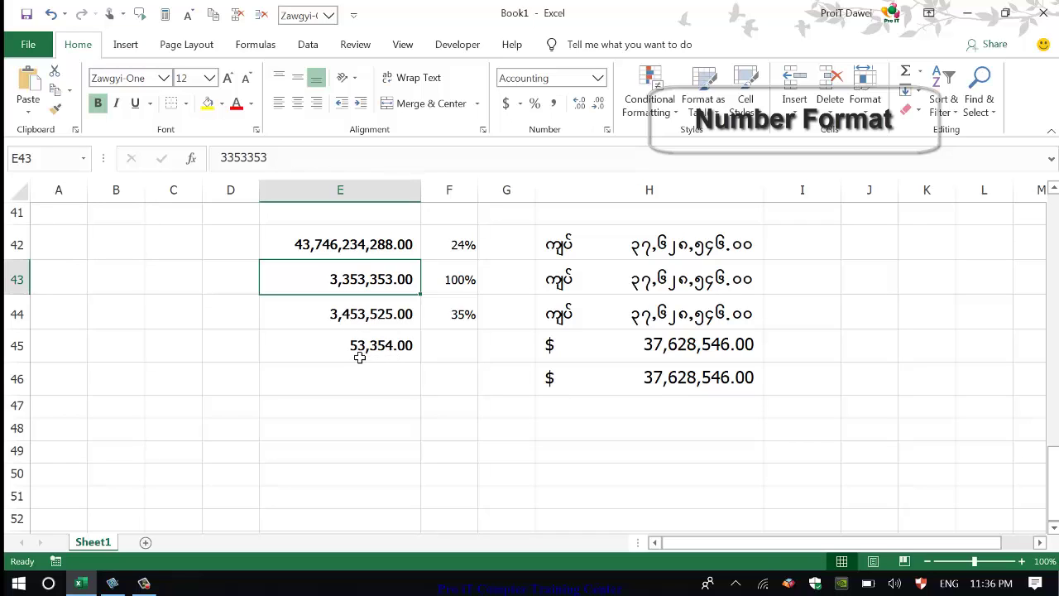
click(384, 253)
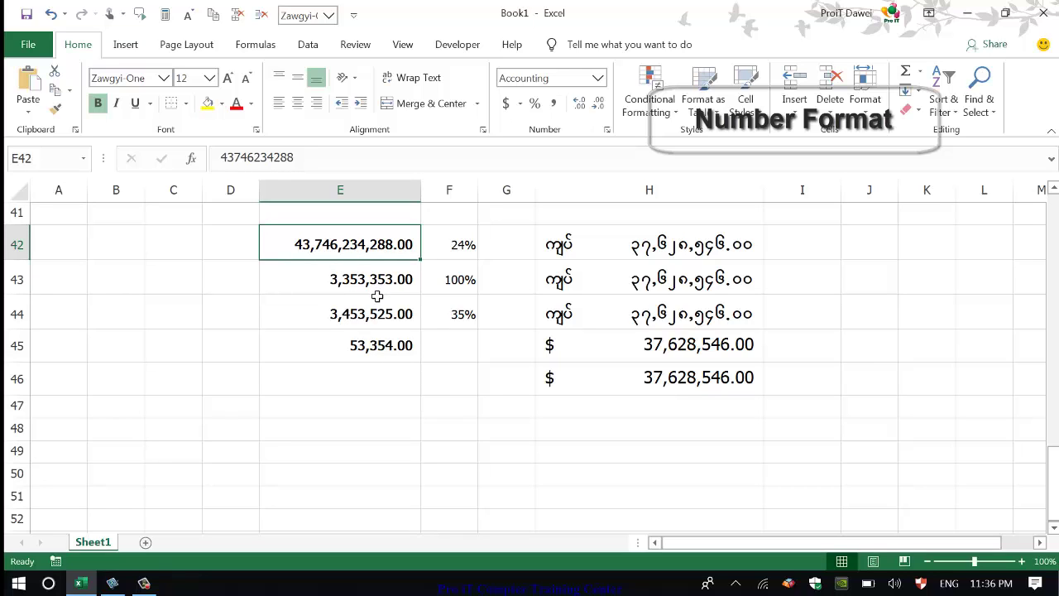
click(375, 290)
click(378, 308)
click(379, 351)
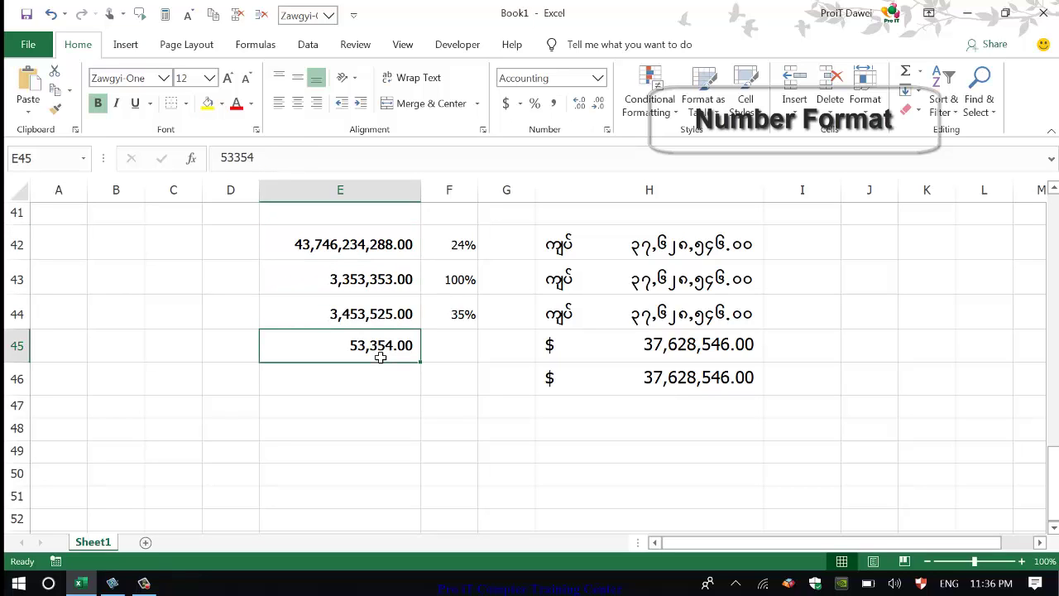
key(F2)
click(594, 253)
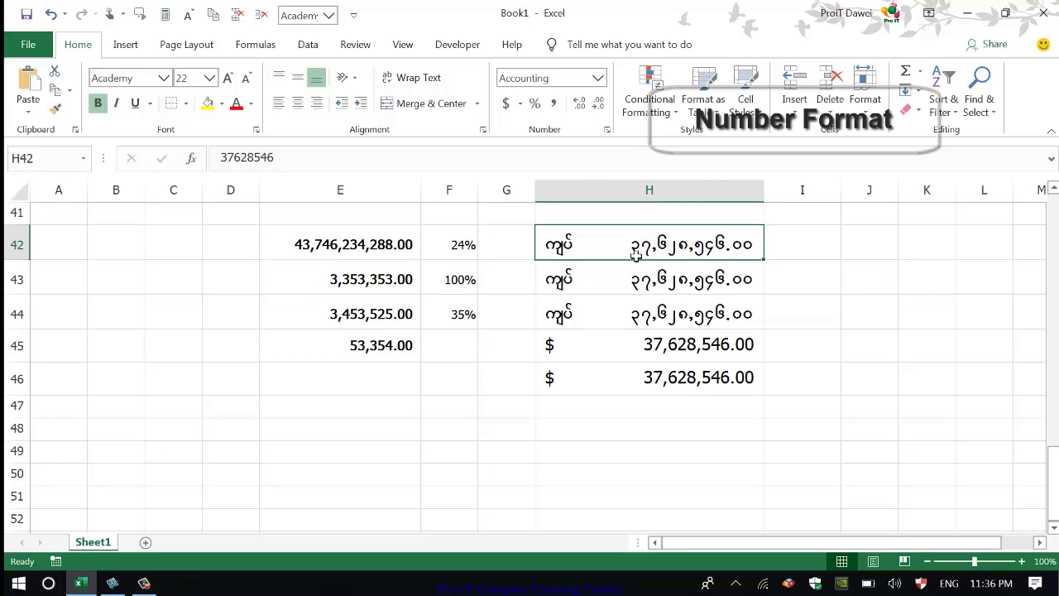
drag(582, 252, 654, 294)
click(654, 294)
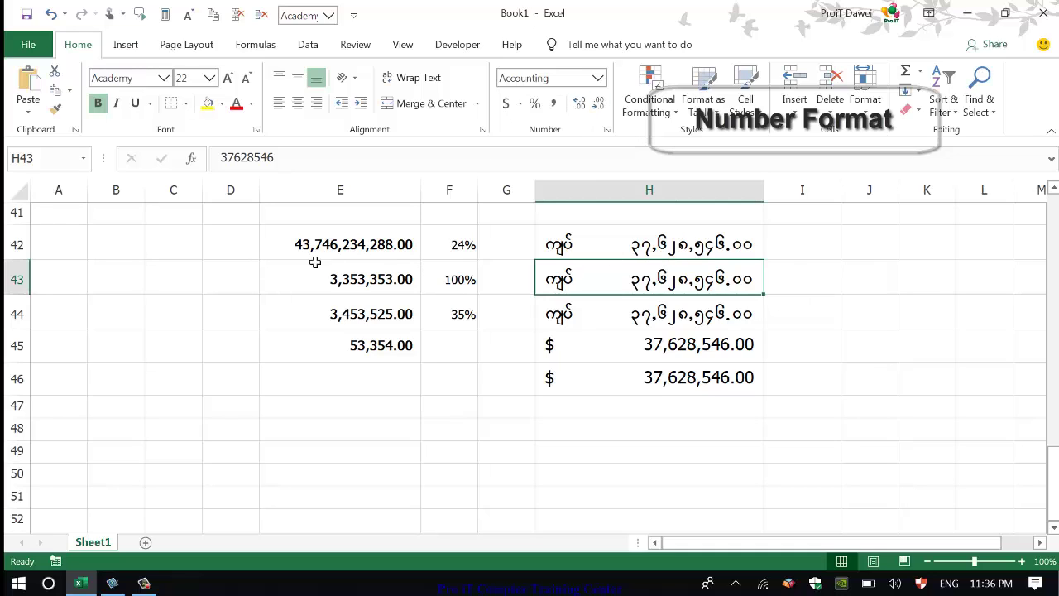
click(243, 243)
Widen column D and enter 432.234352, 24.3435234, 554.768678 and 234.5676567 into D42:D45.
drag(261, 197, 345, 212)
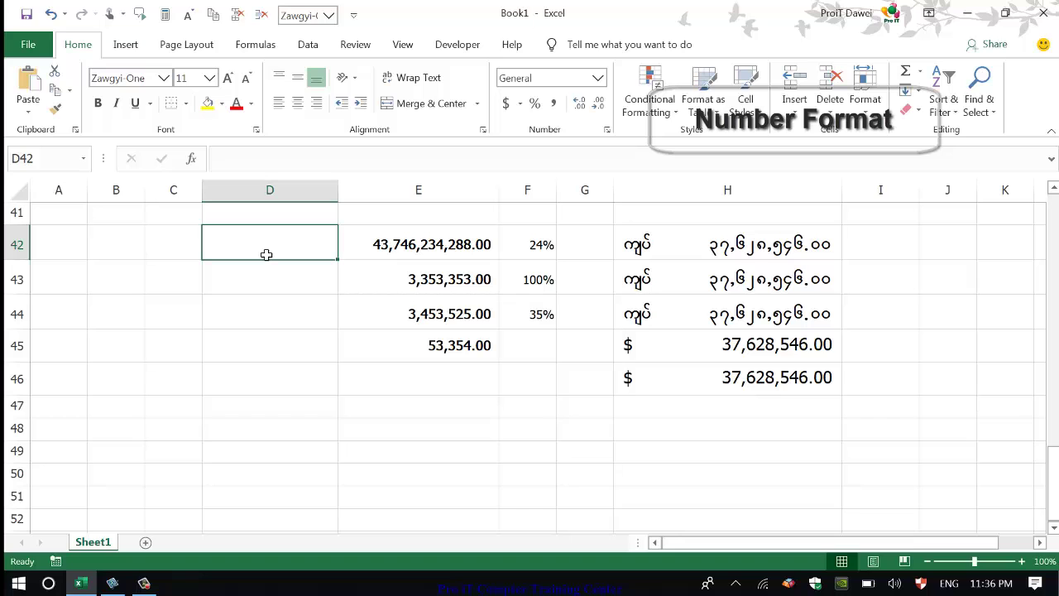
text(432.23435)
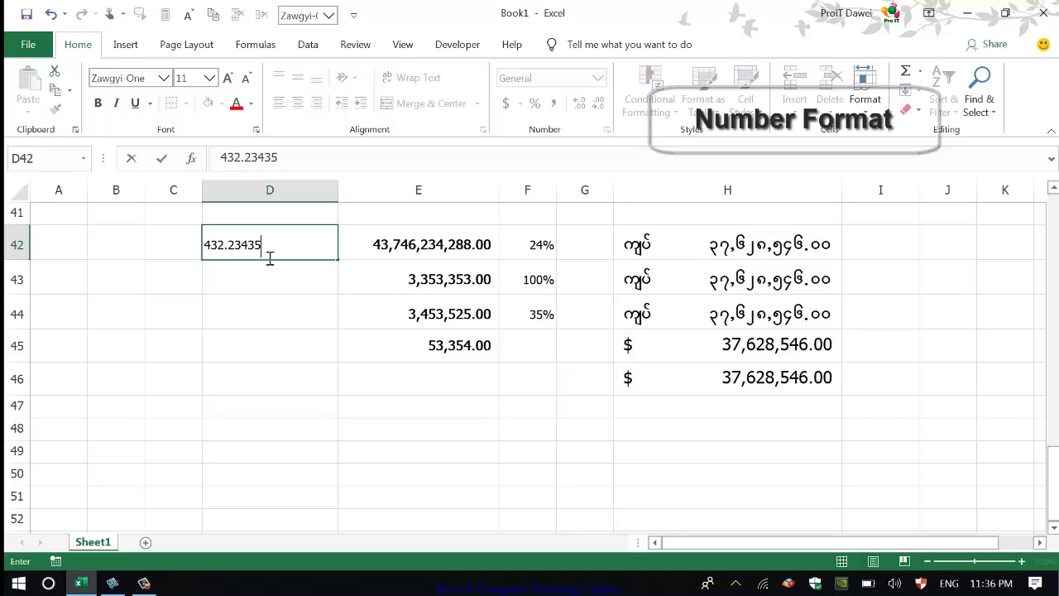
text(2)
key(Return)
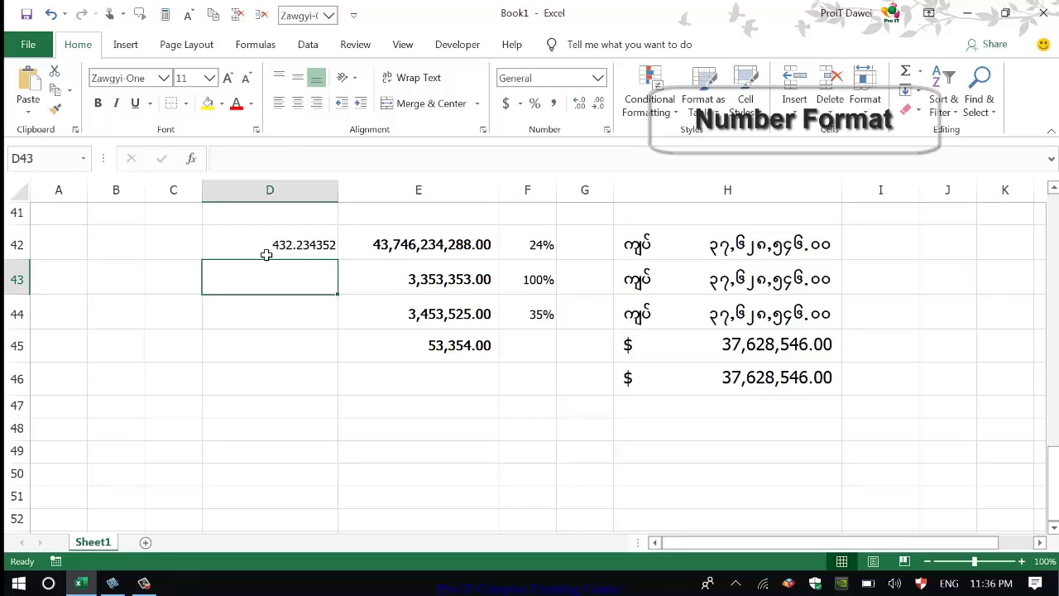
text(24.3435234)
key(Return)
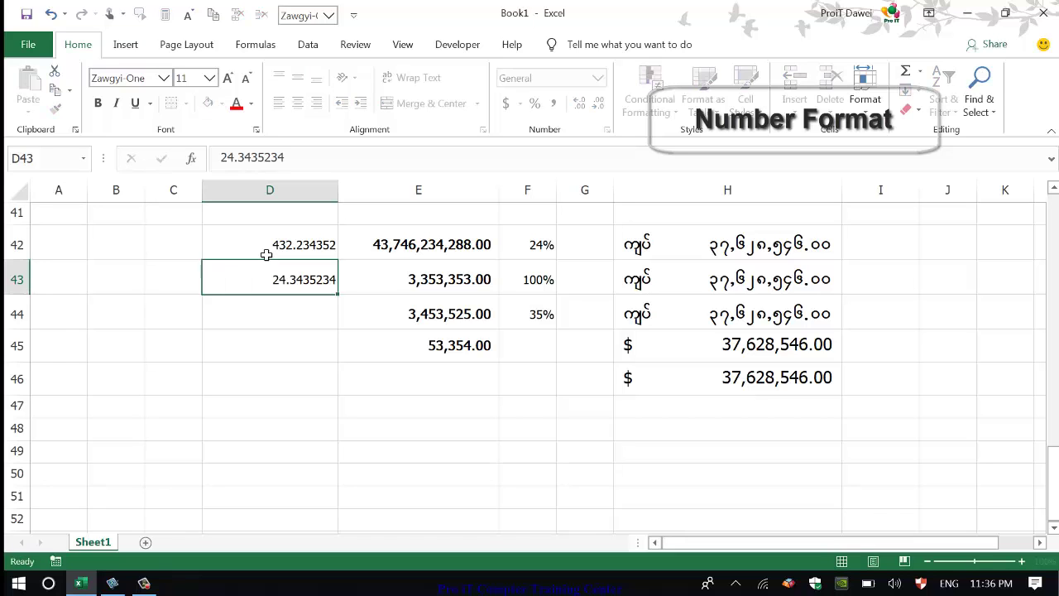
text(554)
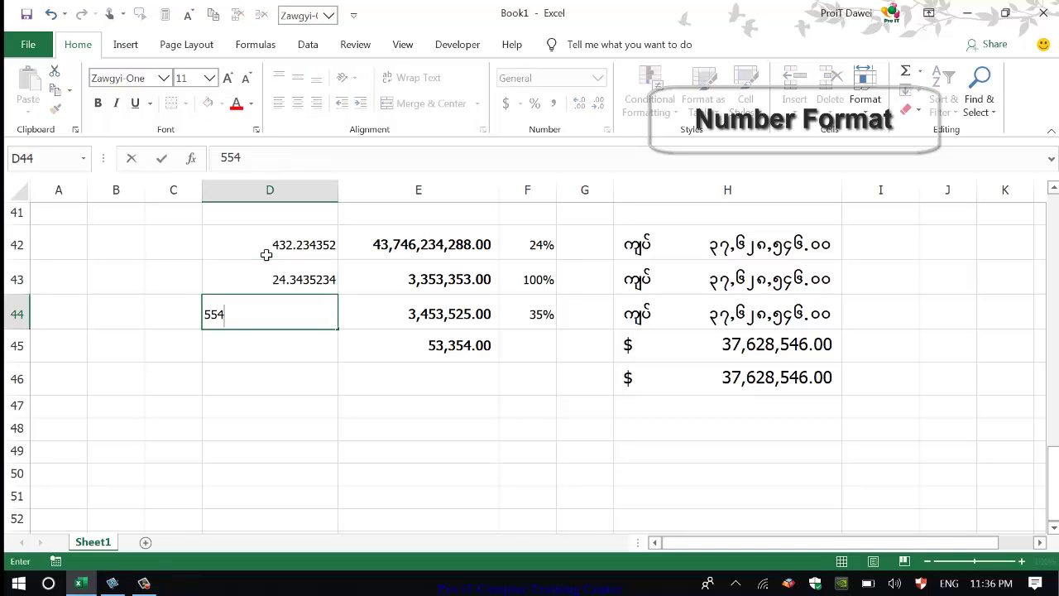
text(.768678)
key(Return)
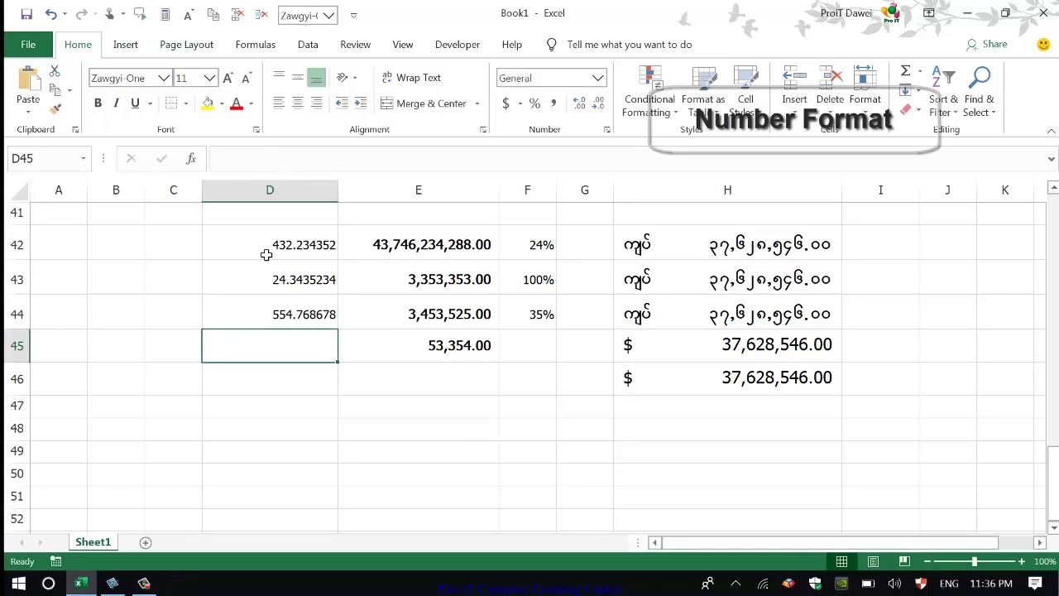
text(.56)
key(BackSpace)
key(BackSpace)
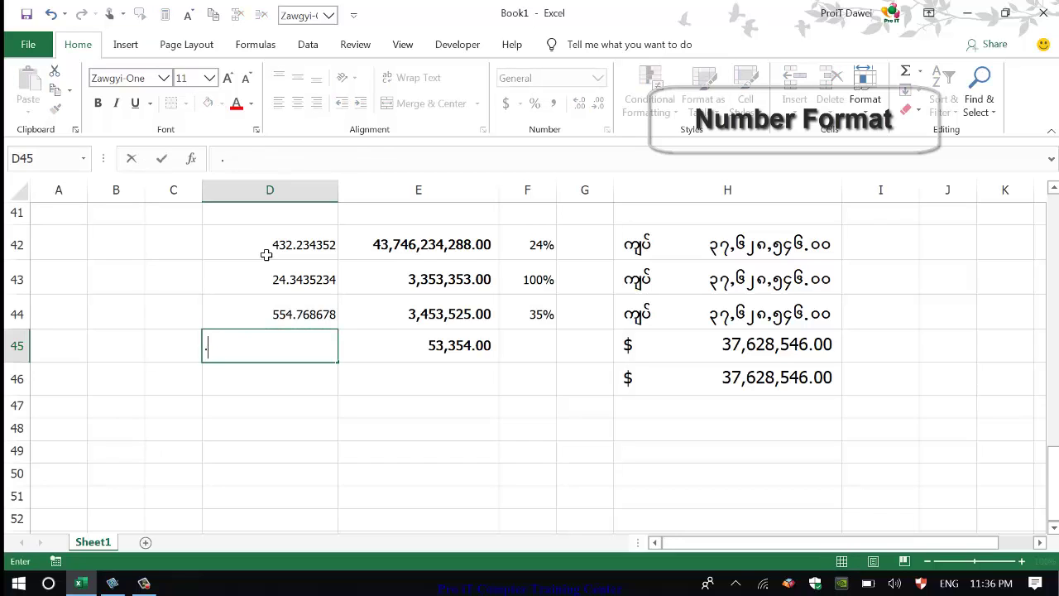
text(tu)
text(otu)
key(BackSpace)
key(BackSpace)
key(BackSpace)
key(BackSpace)
text(234.)
text(5676567)
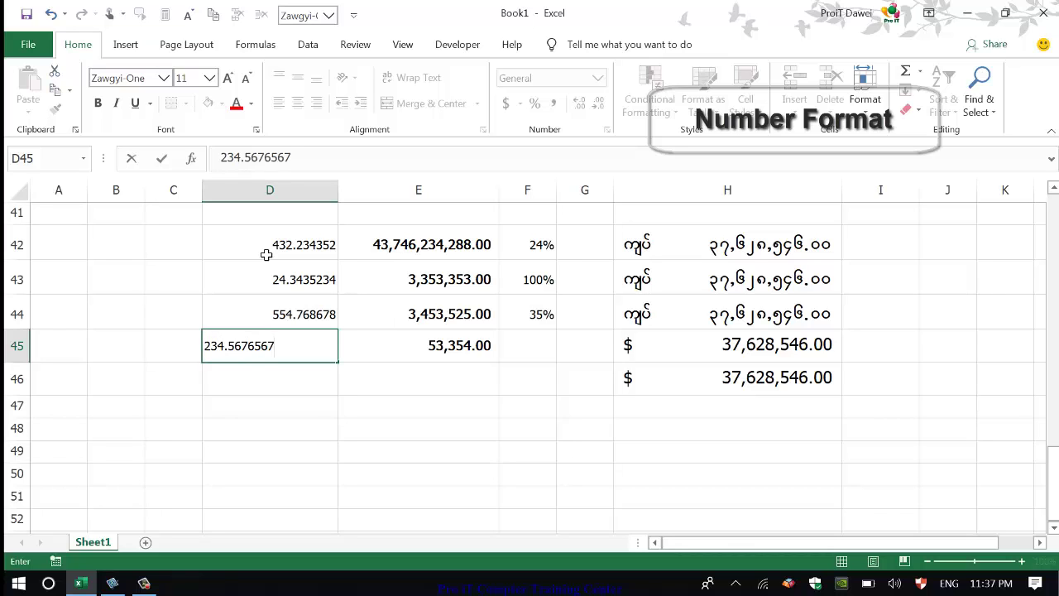
key(Return)
Make D42:D45 bold and increase their font size to 12.
drag(281, 250, 284, 345)
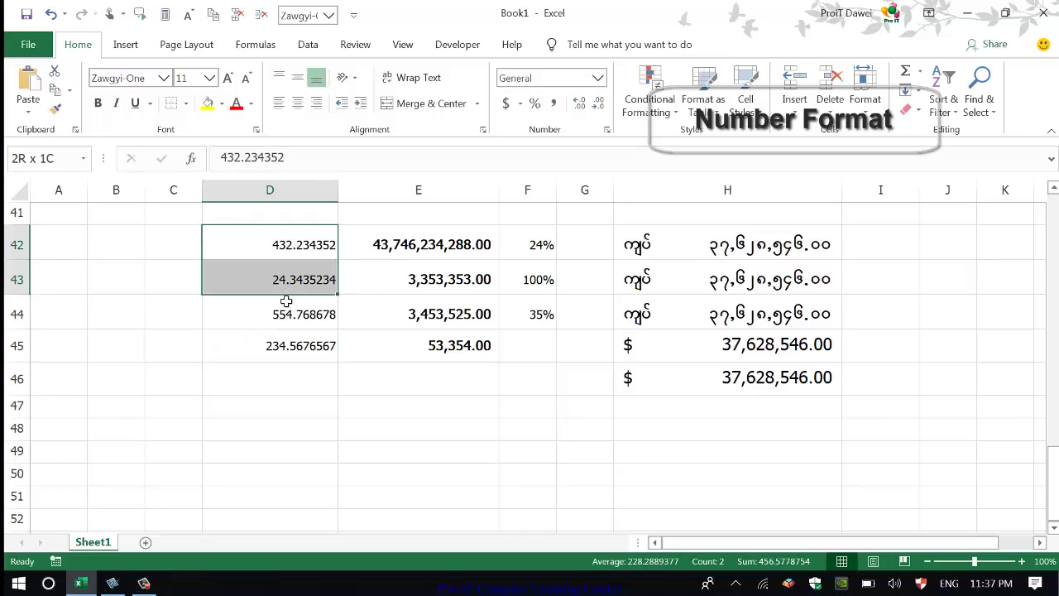
click(98, 102)
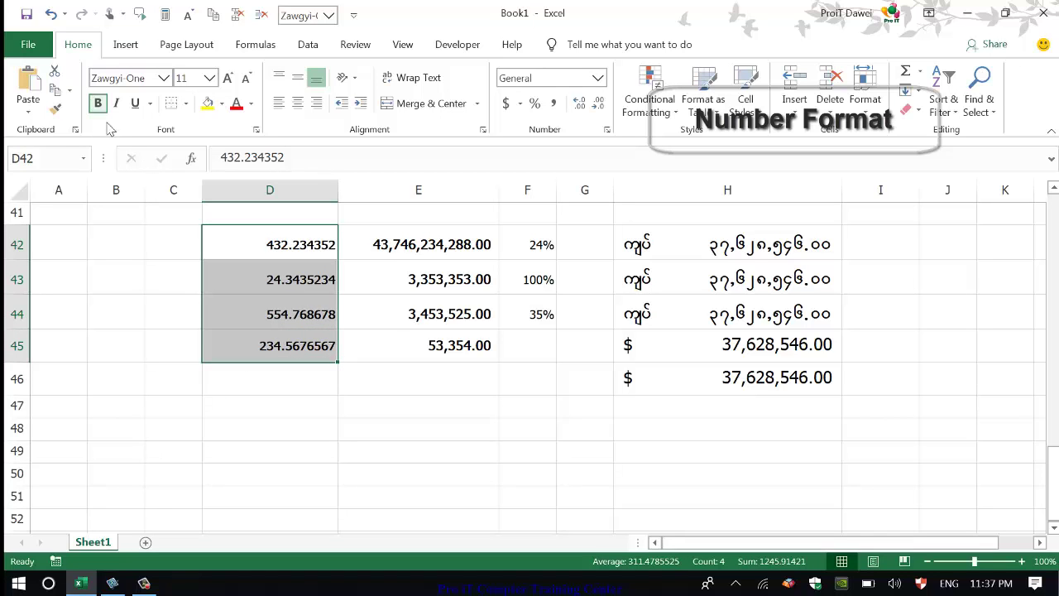
click(228, 77)
click(289, 303)
Inspect each cell of D42:D45 individually, then reselect the range.
click(289, 249)
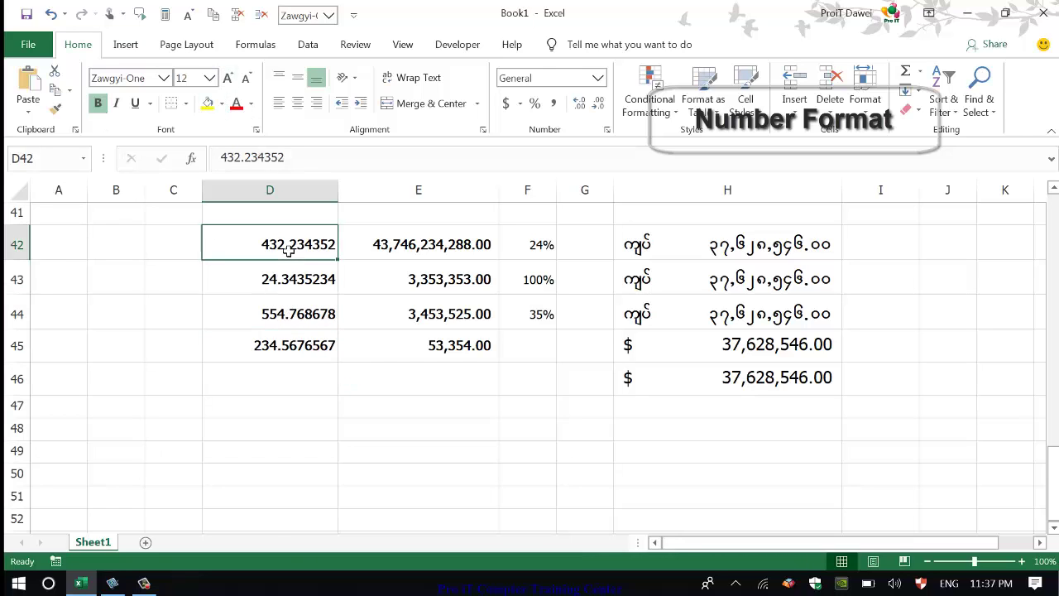
click(288, 303)
key(Up)
key(Up)
click(285, 345)
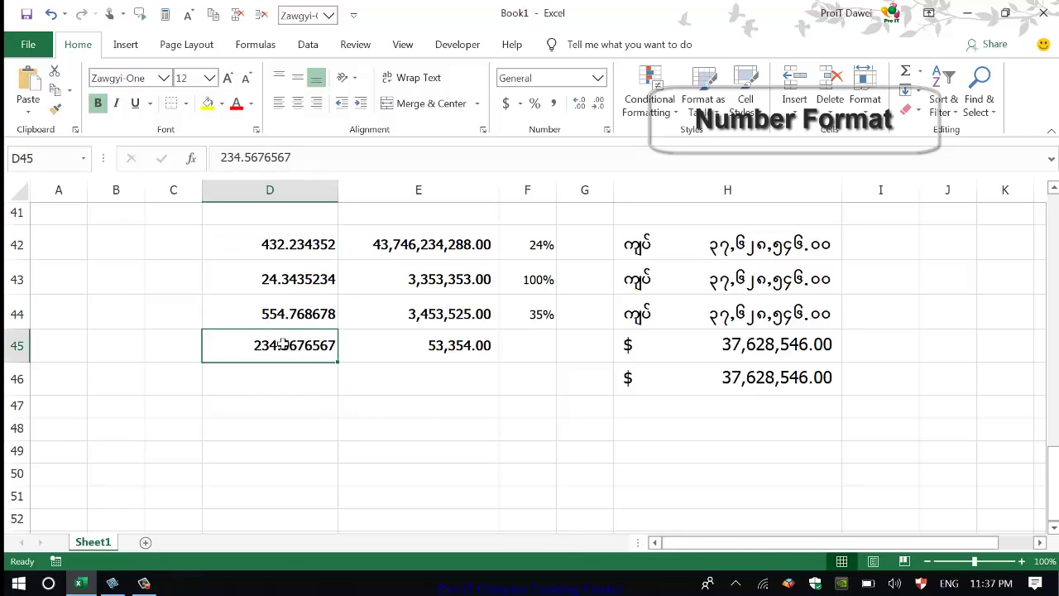
click(291, 318)
click(298, 283)
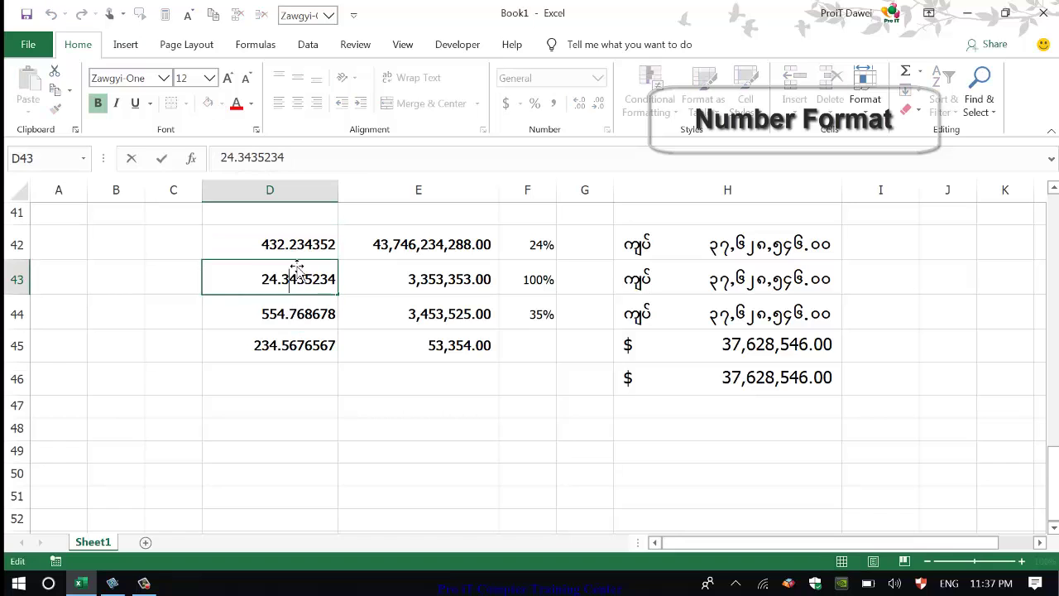
drag(291, 244, 287, 343)
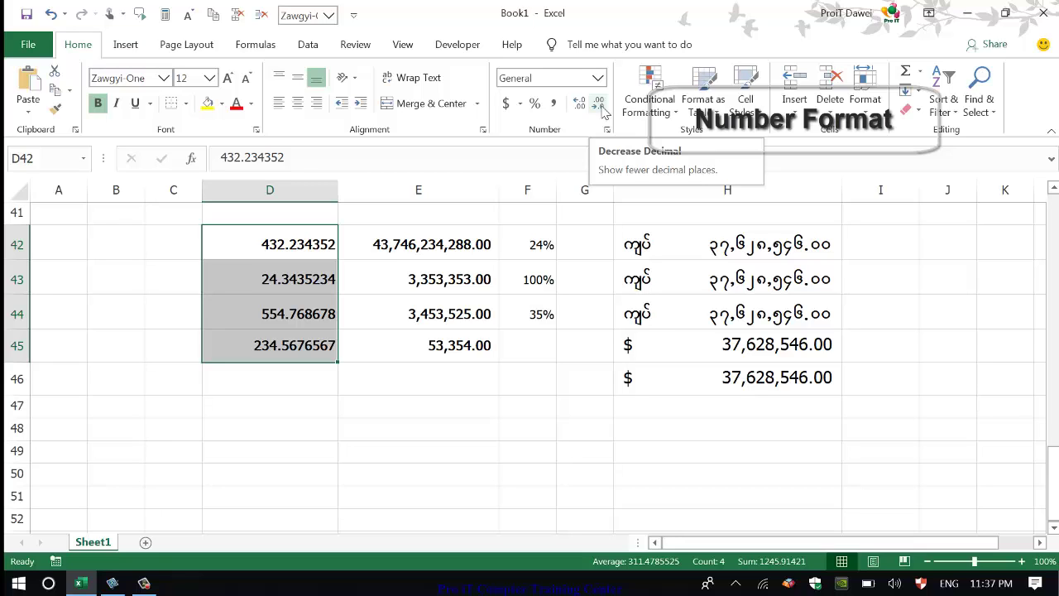
Round D42:D45 to whole numbers, then restore four decimals (432.2344, 234.5677).
click(599, 105)
click(600, 105)
click(599, 105)
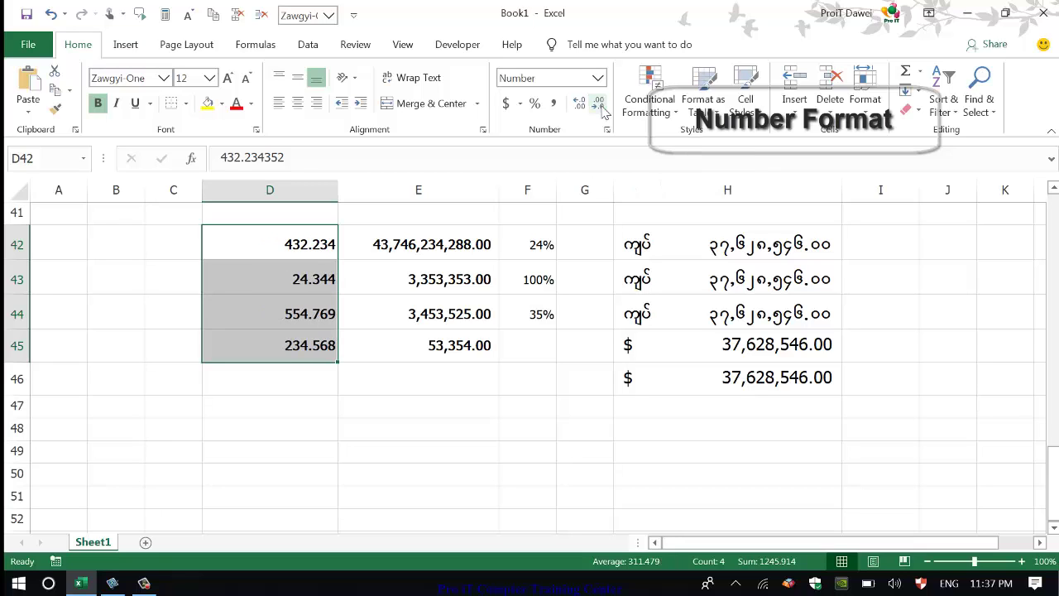
click(599, 106)
click(600, 105)
click(600, 105)
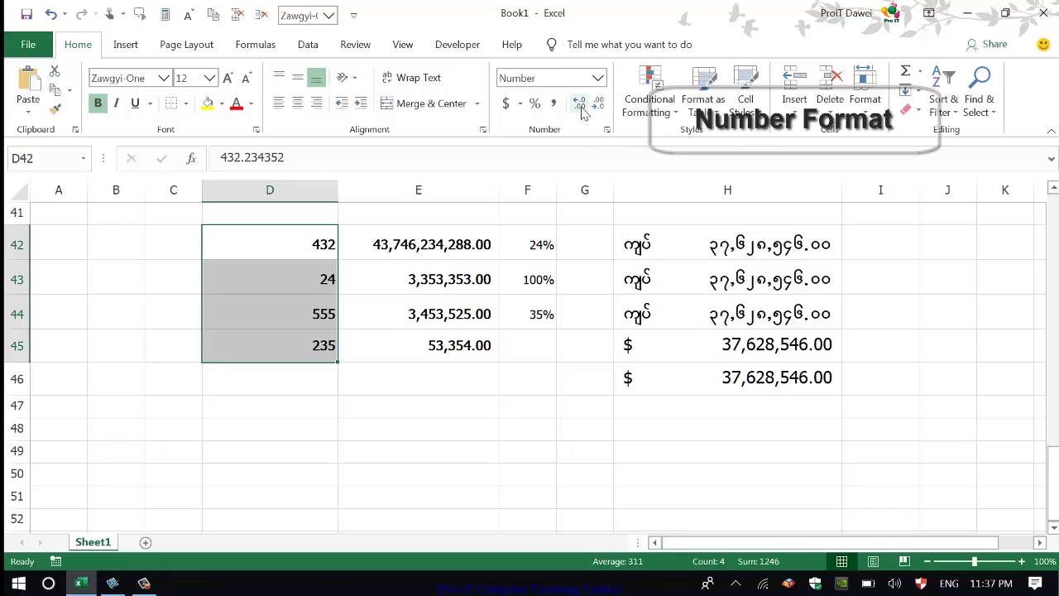
click(581, 105)
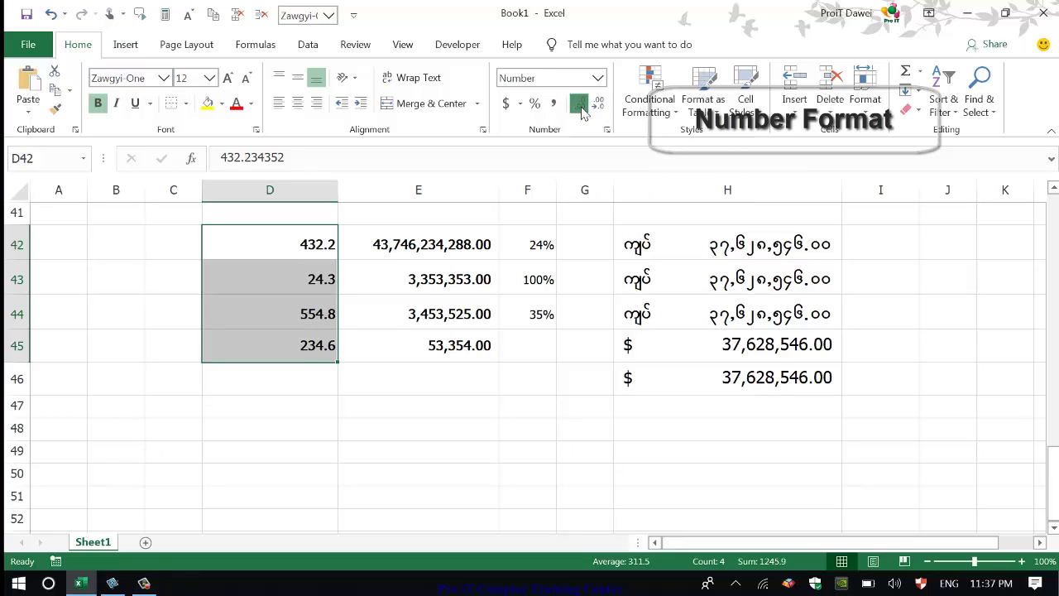
click(581, 105)
click(581, 105)
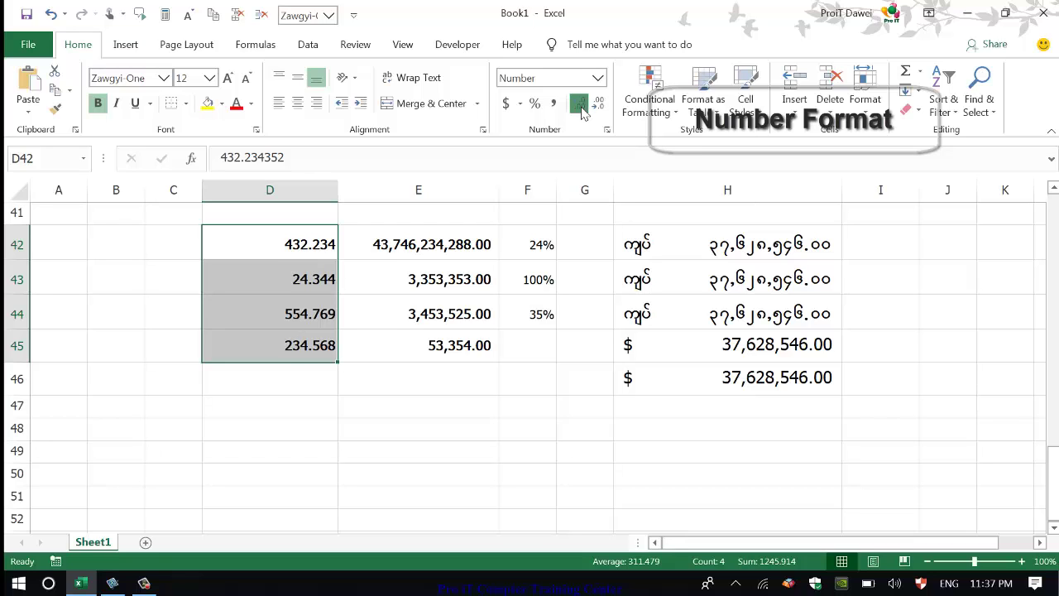
click(581, 106)
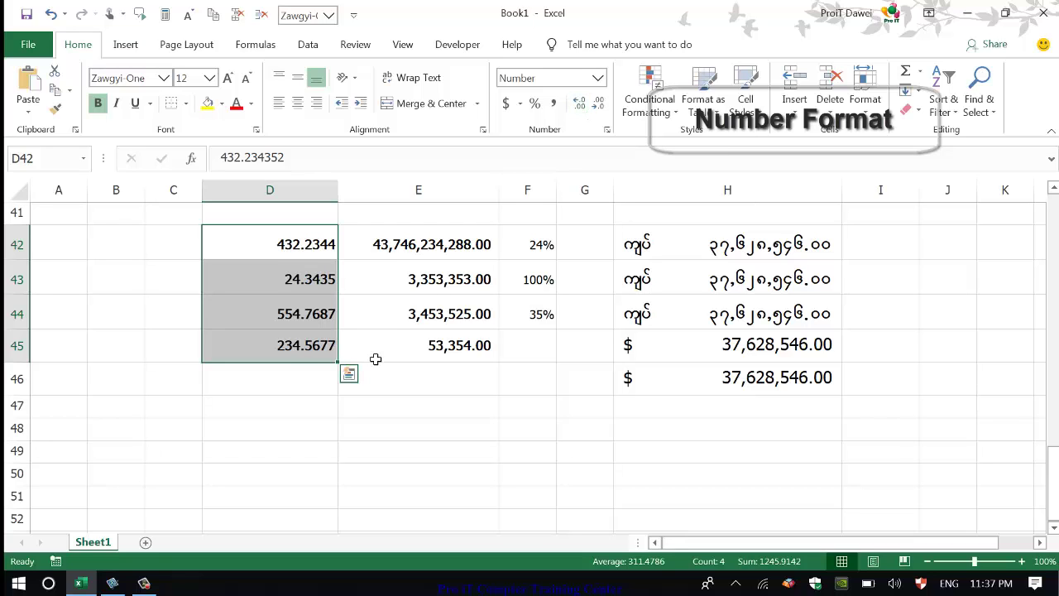
Type '43 Kyats' into cell D47.
click(393, 405)
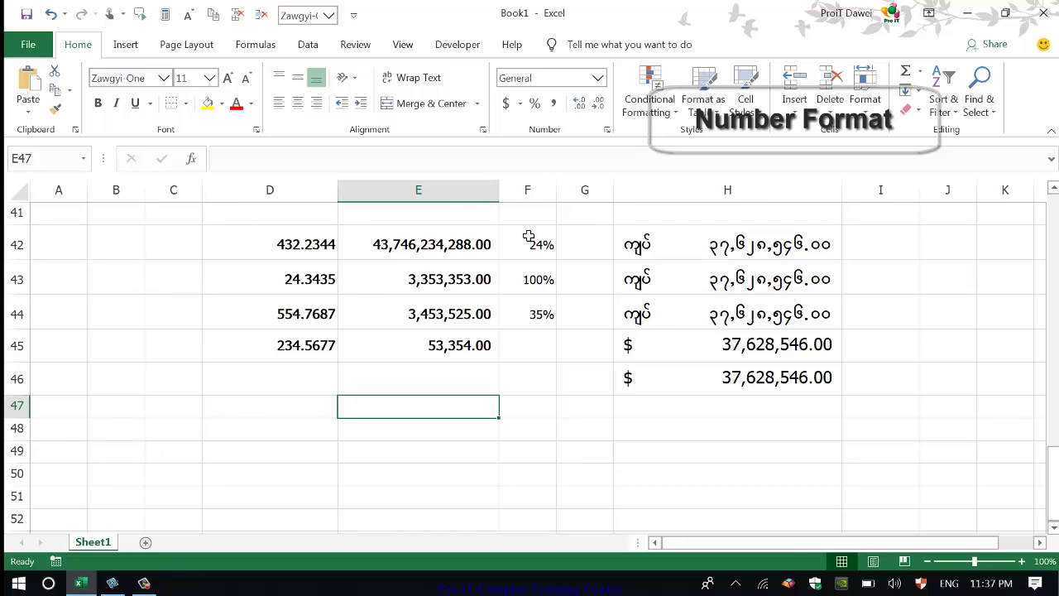
click(318, 411)
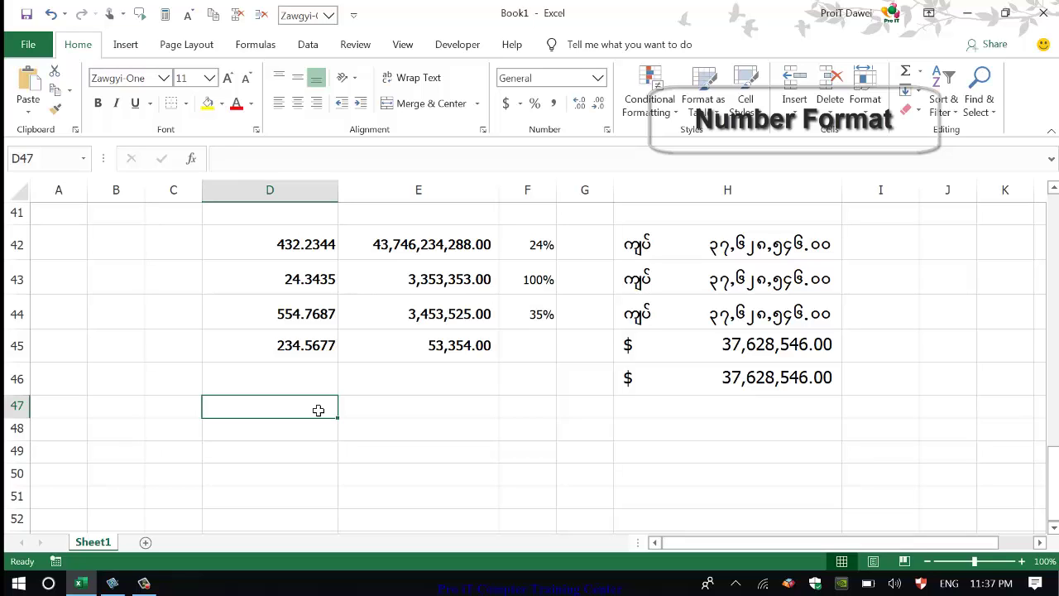
text(43)
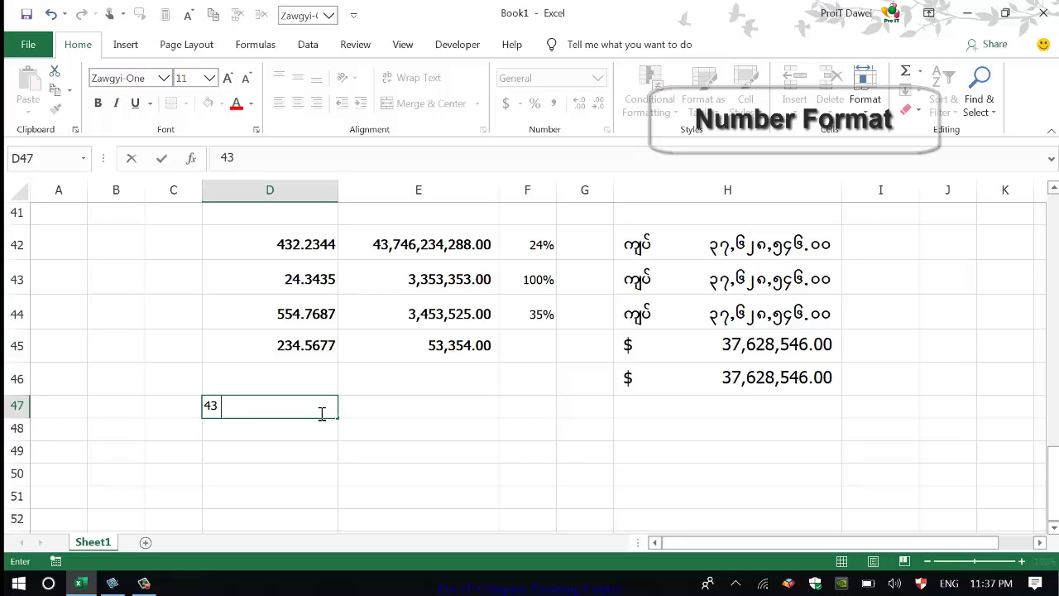
text( Kyat)
text(s)
Commit '43 Kyats' in D47 and enter '12 Kyats' in D48.
key(Return)
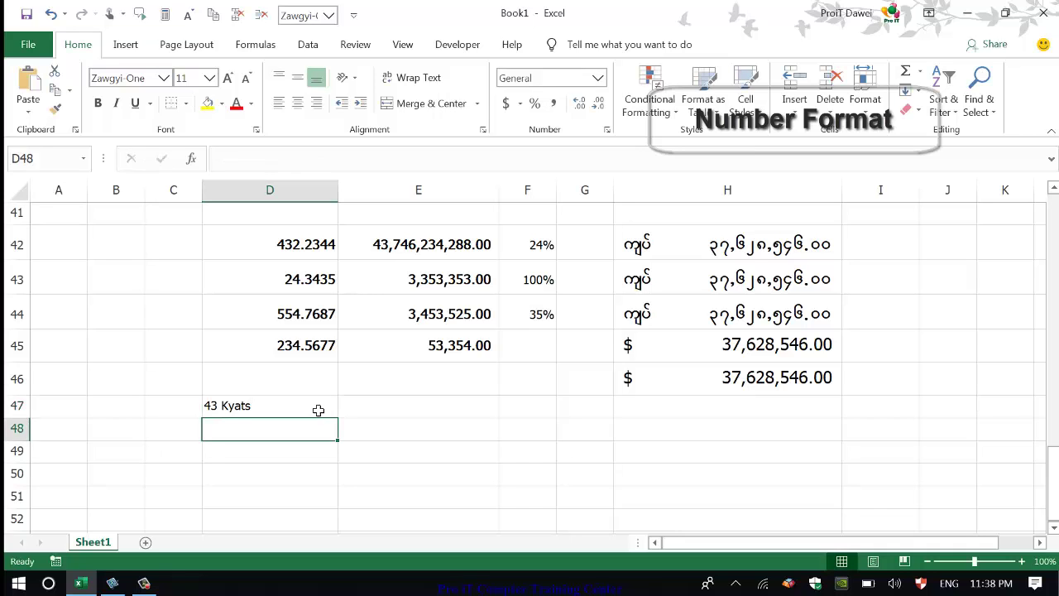
text(12 )
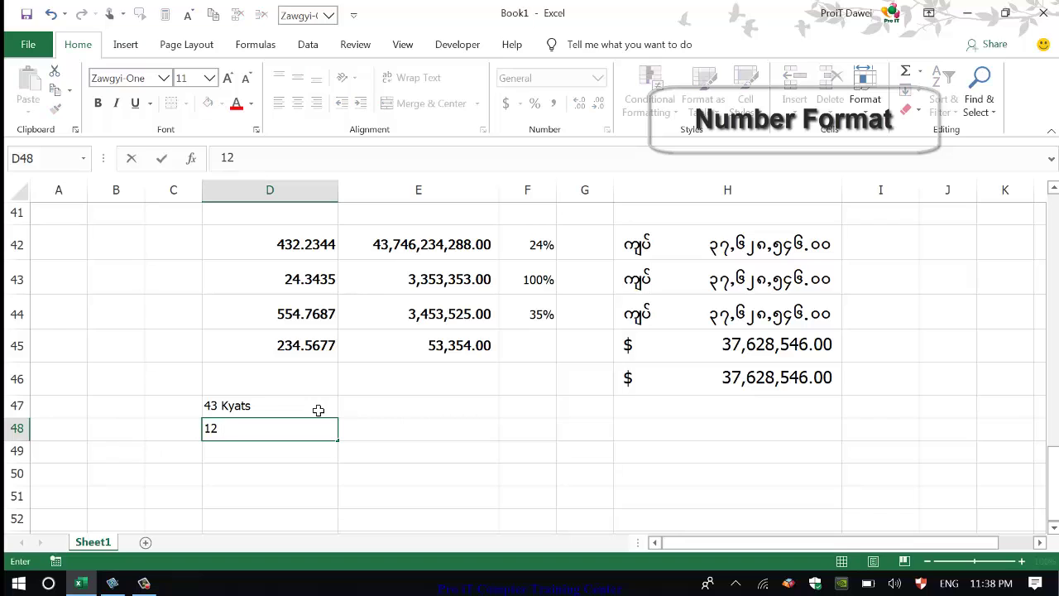
text(Kyats)
click(289, 473)
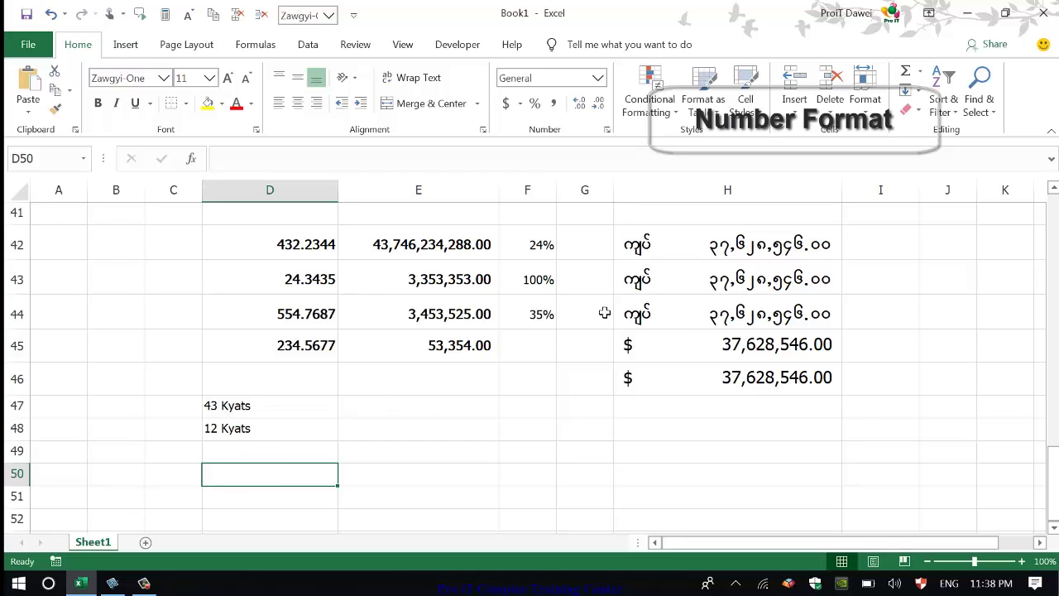
Insert an AutoSum over D47:D49 in D50, then clear it.
click(906, 76)
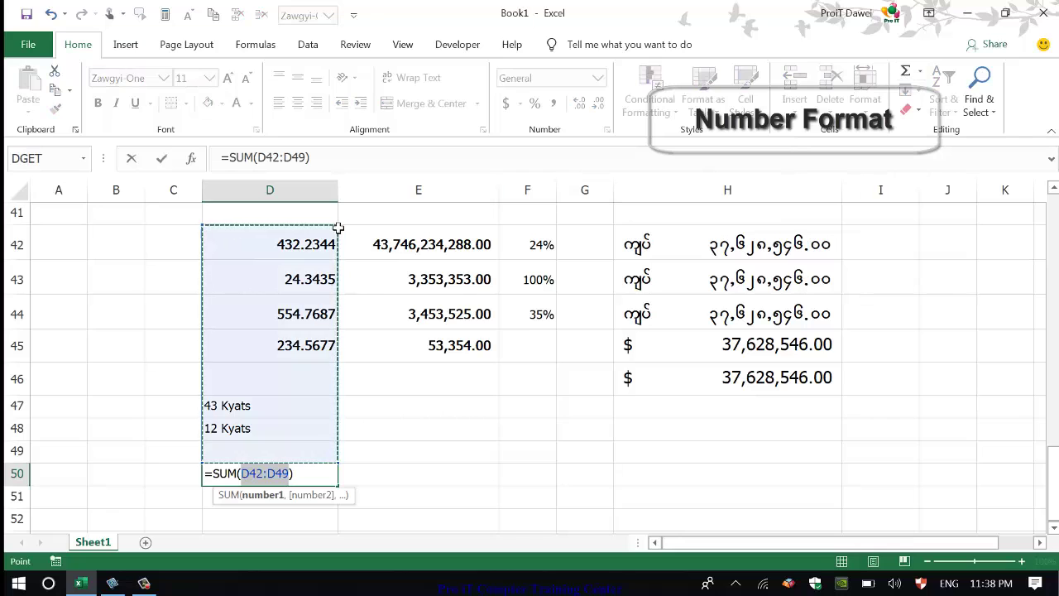
drag(337, 225, 297, 406)
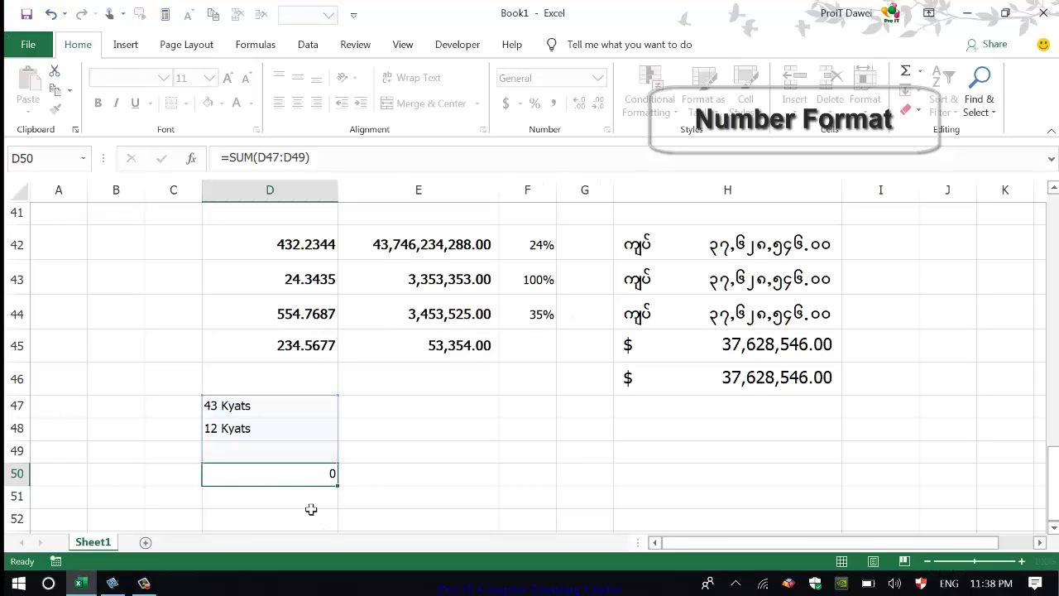
click(296, 476)
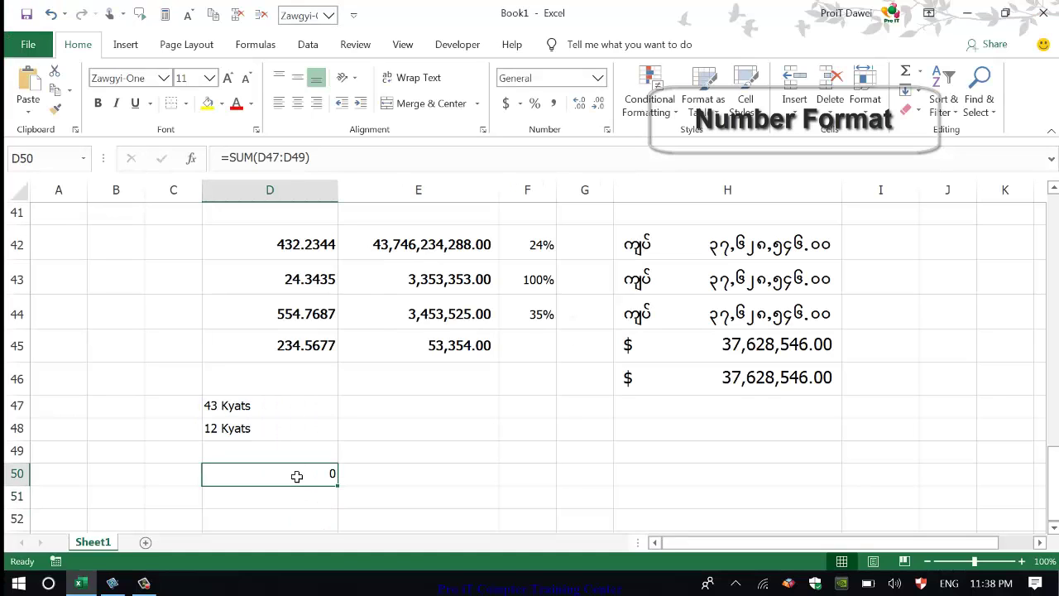
key(Delete)
Enter the formula =D47+D48 in cell D50.
text(=)
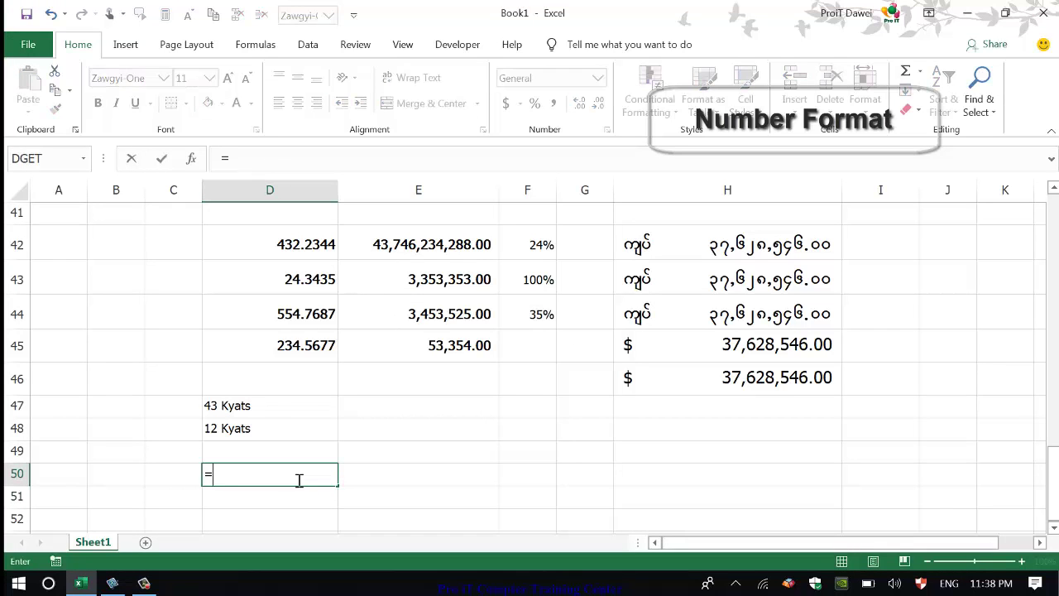
click(257, 410)
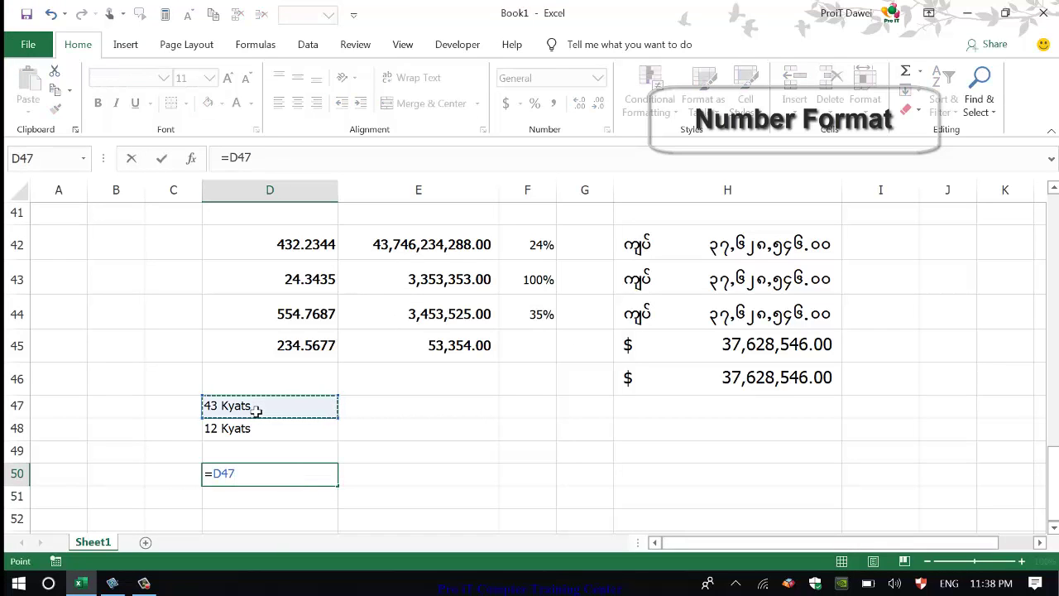
text(=)
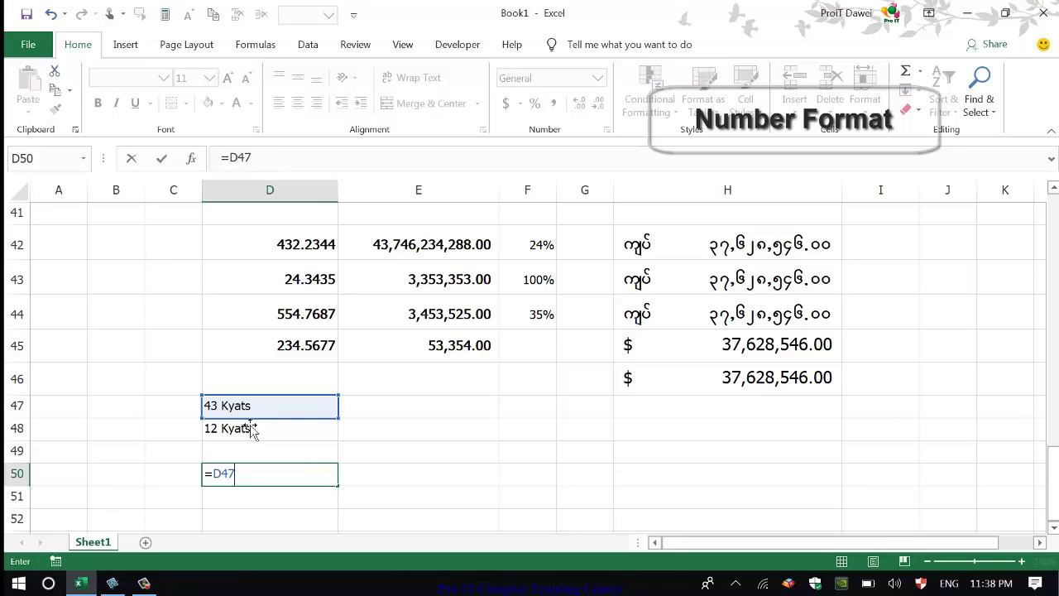
click(238, 429)
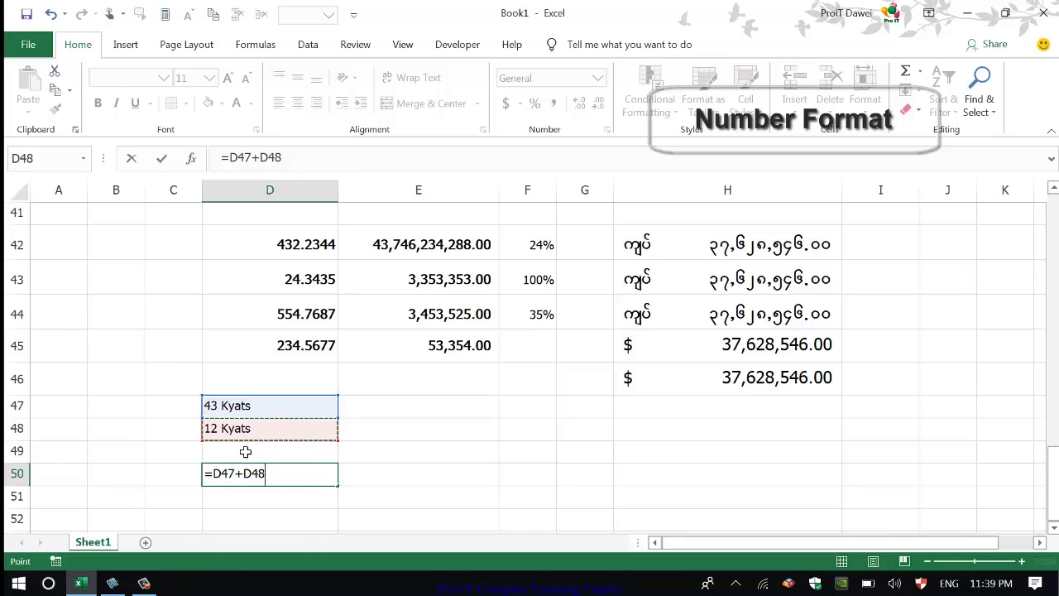
key(Return)
Inspect D50's #VALUE! error and the text values in D47 and D48, then select E47.
click(265, 477)
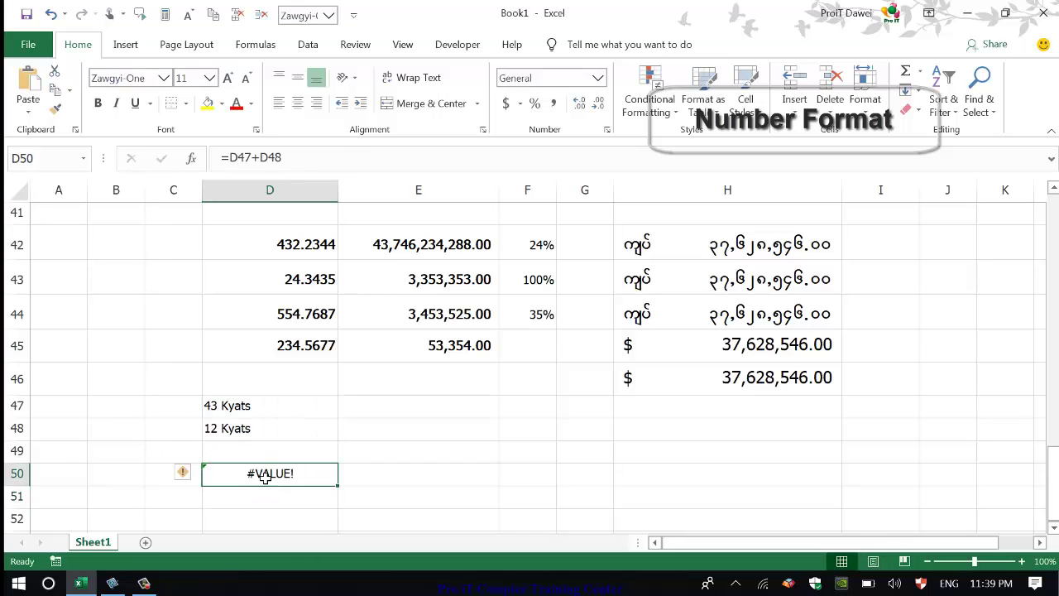
click(249, 410)
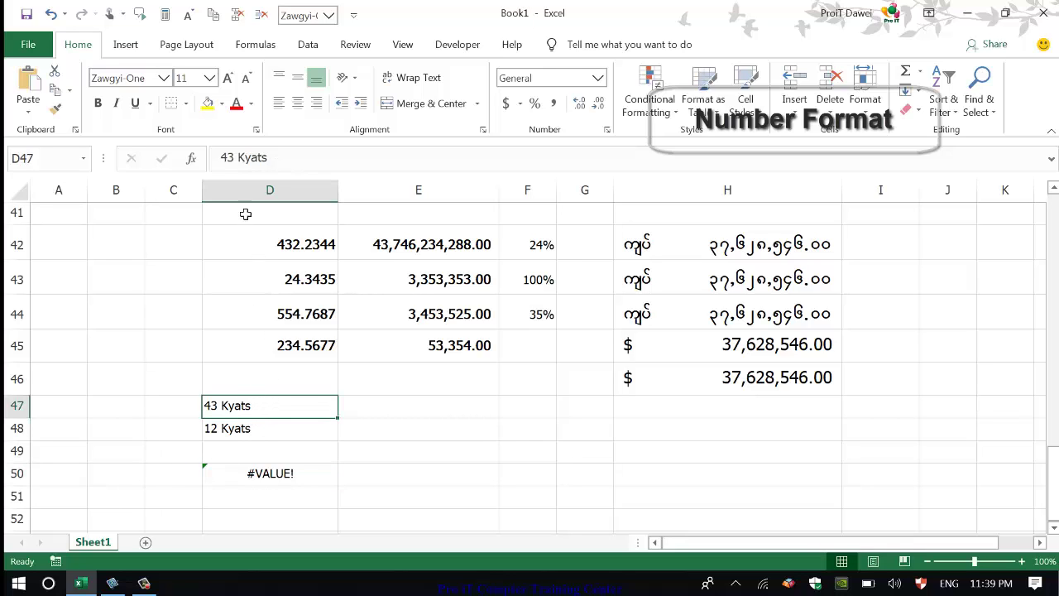
click(239, 432)
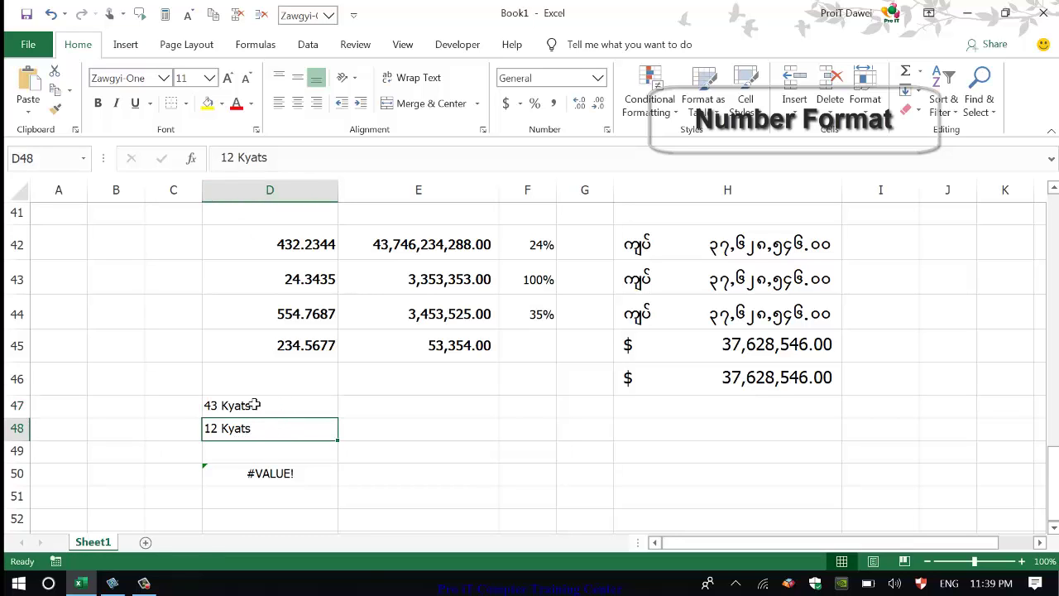
click(394, 418)
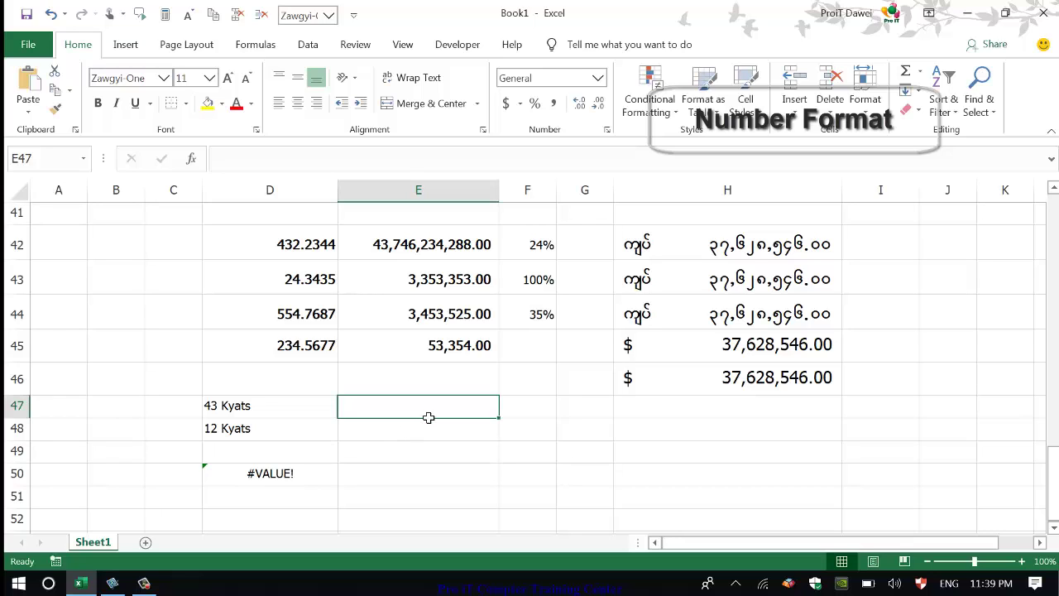
Enter 43 in E47 and 12 in E48.
text(43)
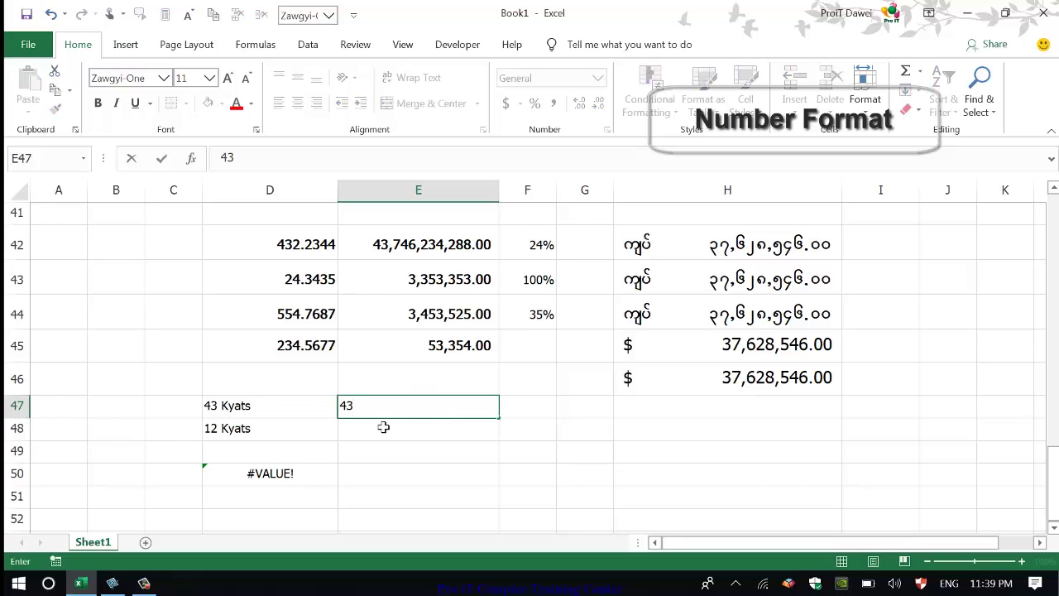
click(365, 438)
text(12)
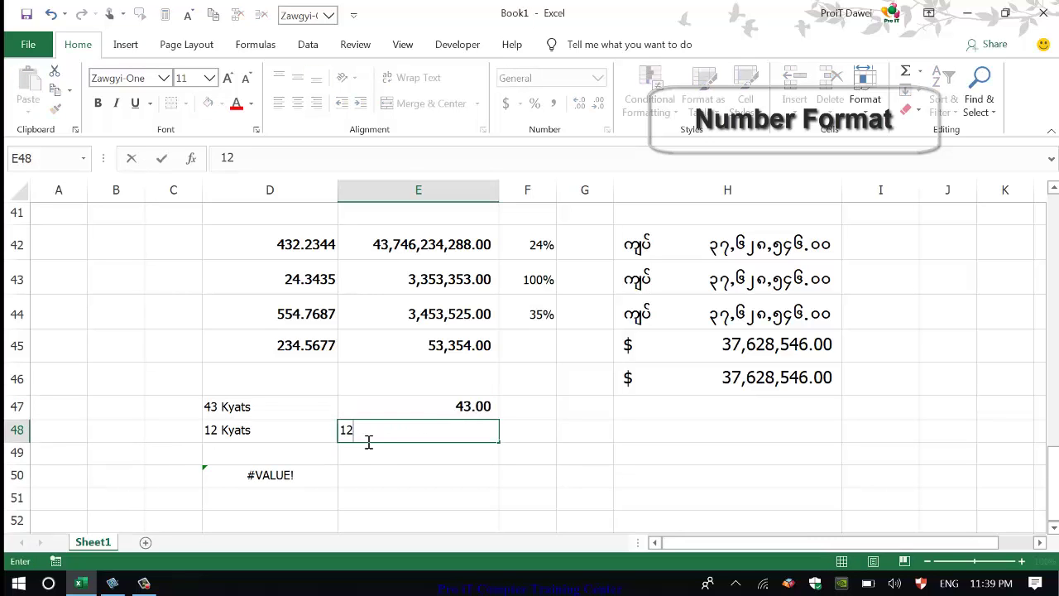
click(379, 457)
Remove the decimal places from E47:E48 with Decrease Decimal.
drag(447, 406, 460, 422)
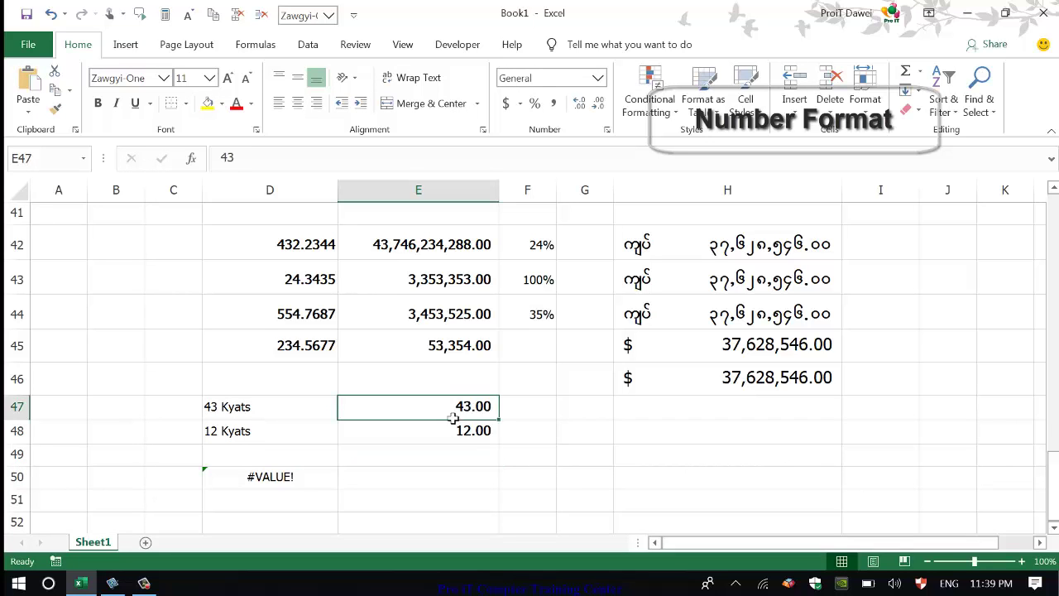
click(599, 112)
click(600, 112)
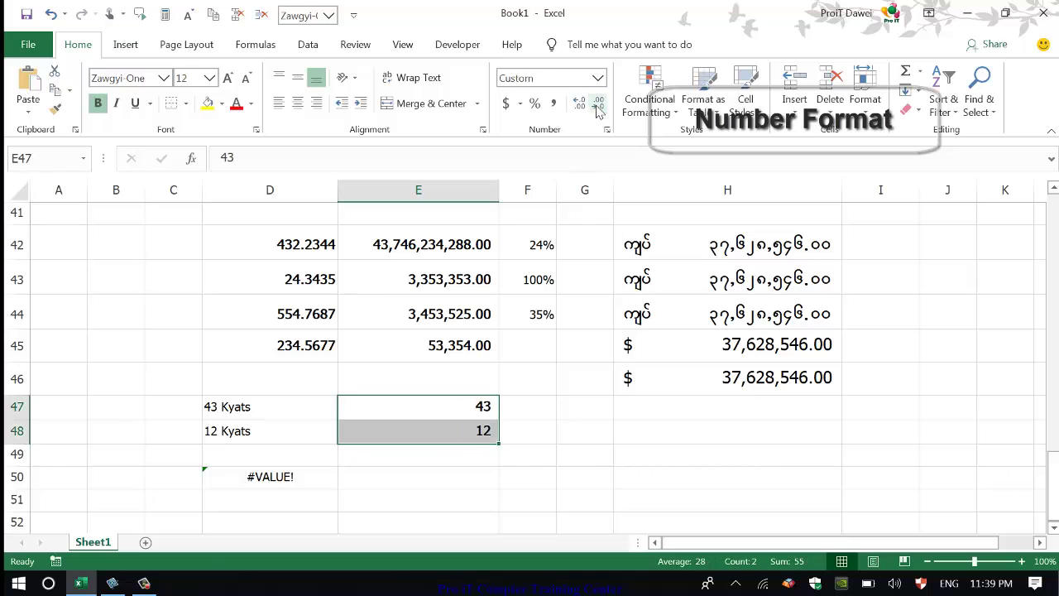
click(466, 457)
drag(472, 417, 469, 431)
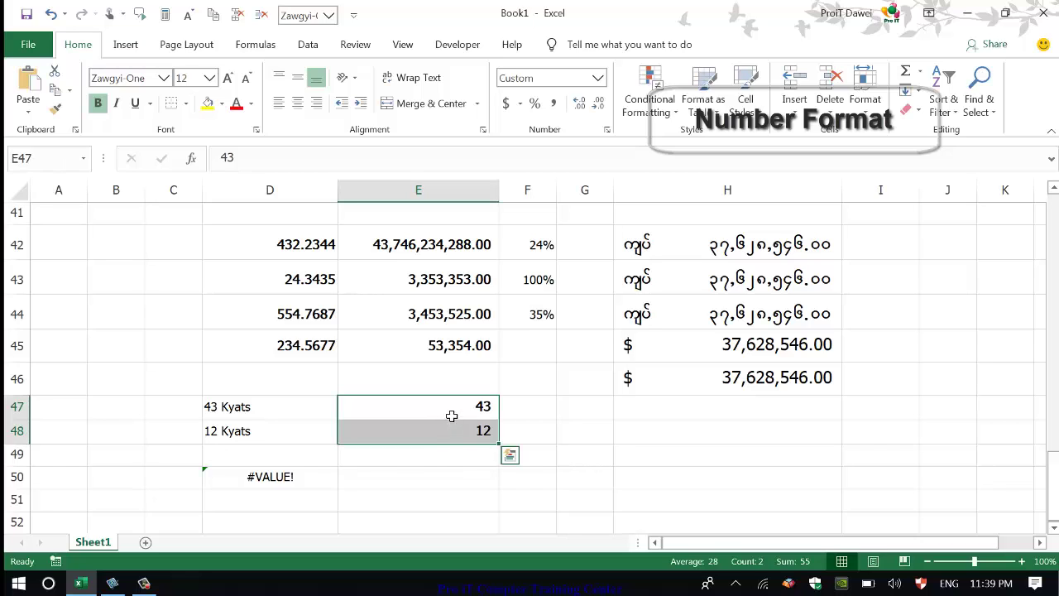
drag(452, 416, 442, 431)
drag(448, 416, 448, 430)
Browse the Format Cells tabs for E47:E48 and close without changes.
right_click(447, 425)
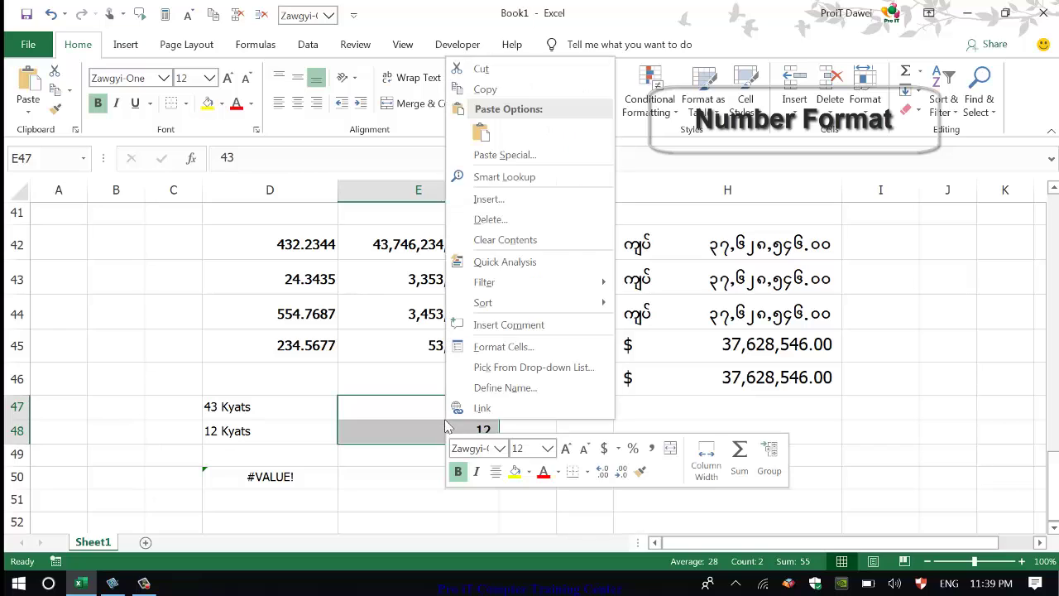
click(491, 351)
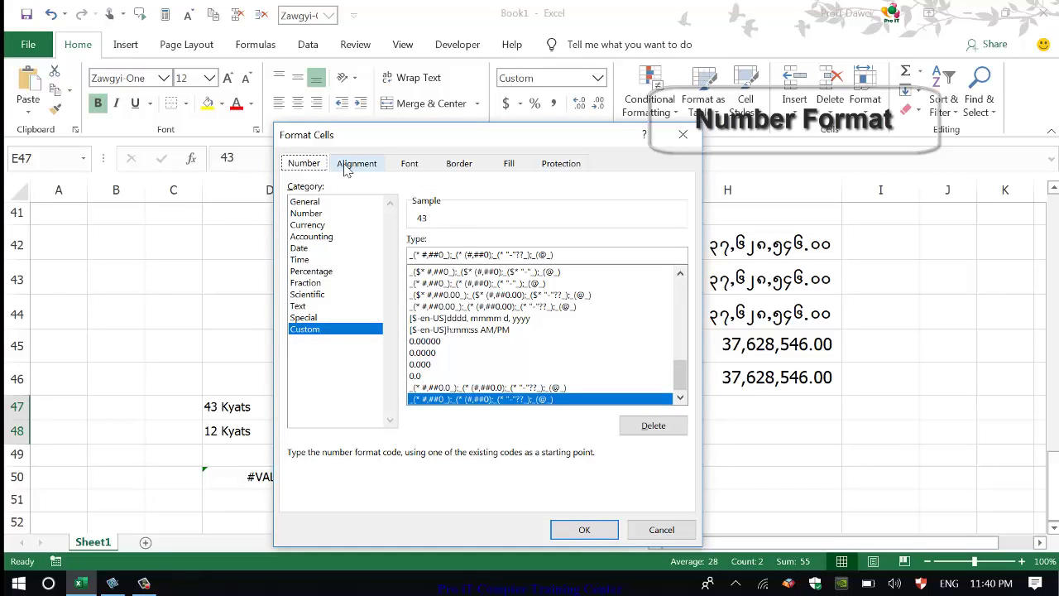
click(355, 165)
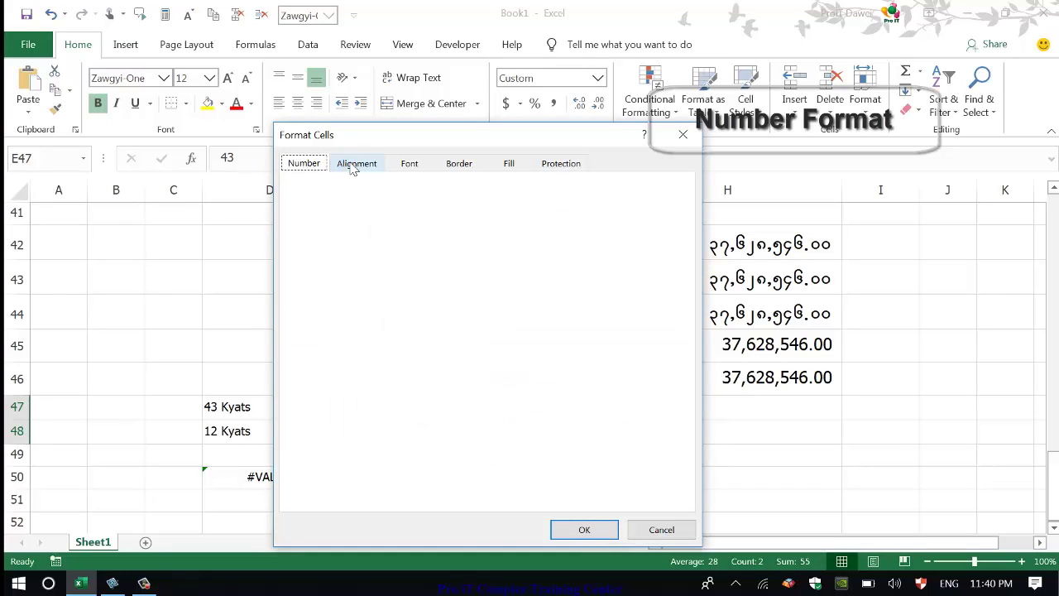
click(422, 166)
click(459, 163)
click(509, 163)
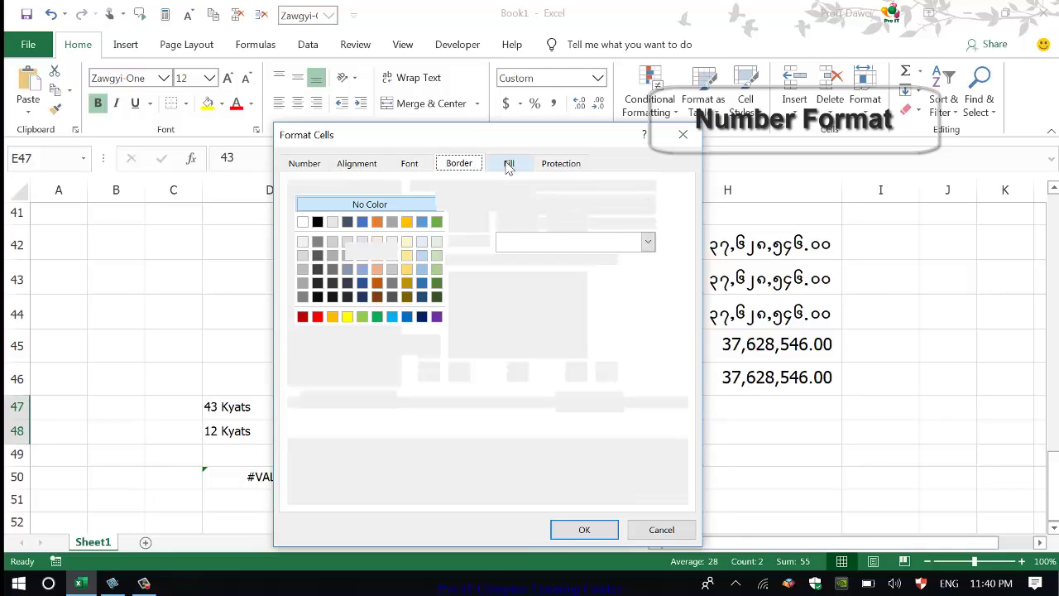
click(562, 164)
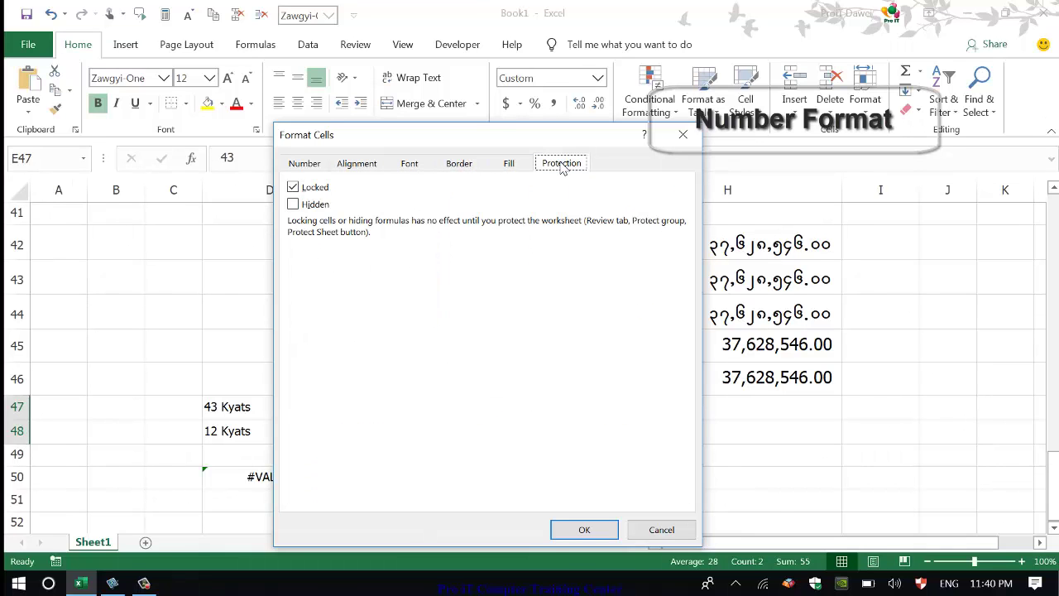
click(304, 163)
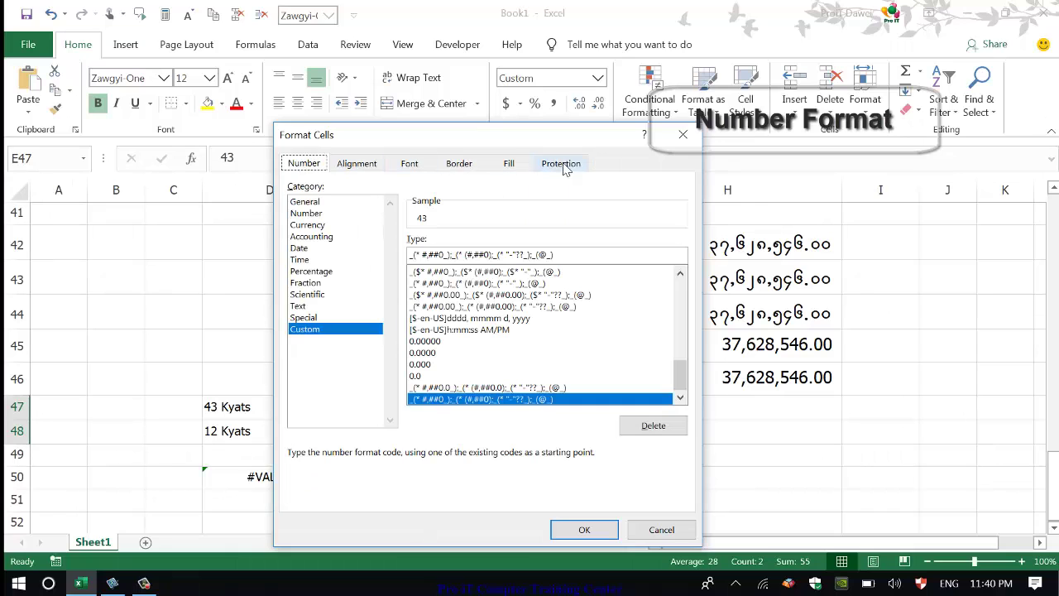
click(680, 143)
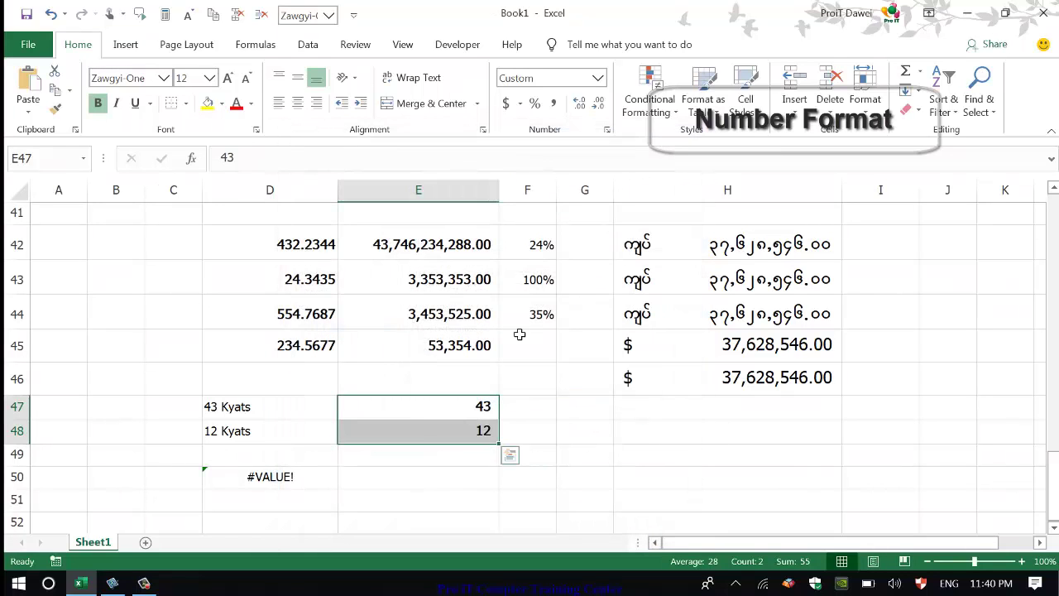
click(449, 415)
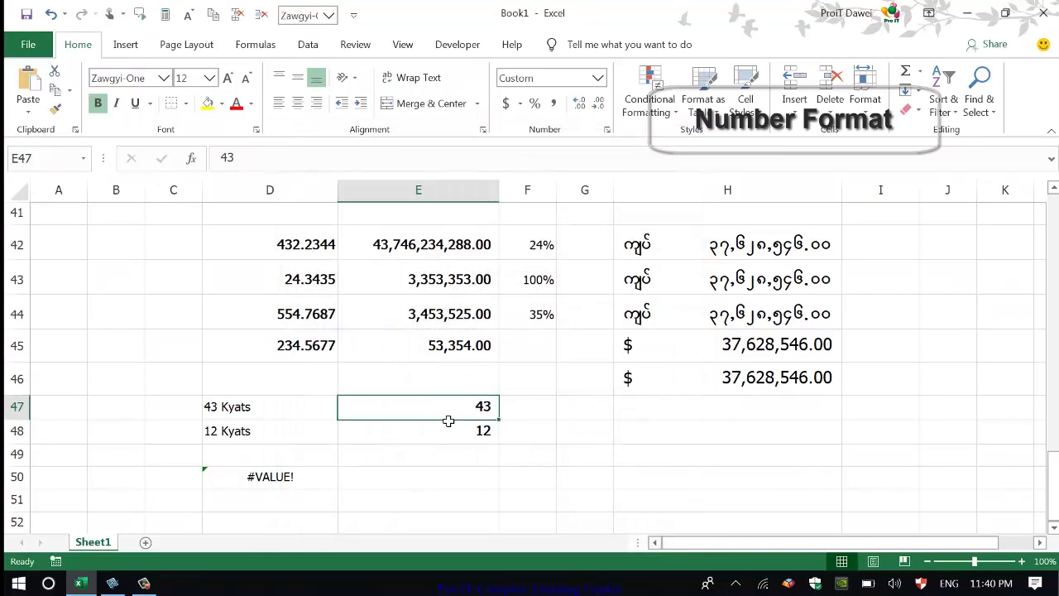
Apply the General number format to E47:E48.
drag(448, 421, 444, 432)
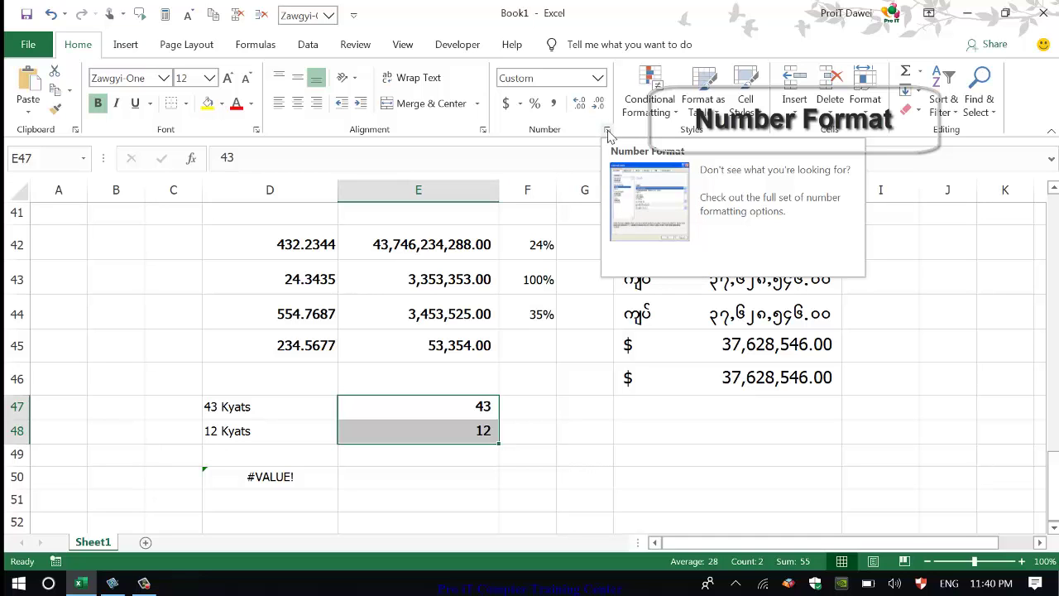
click(607, 132)
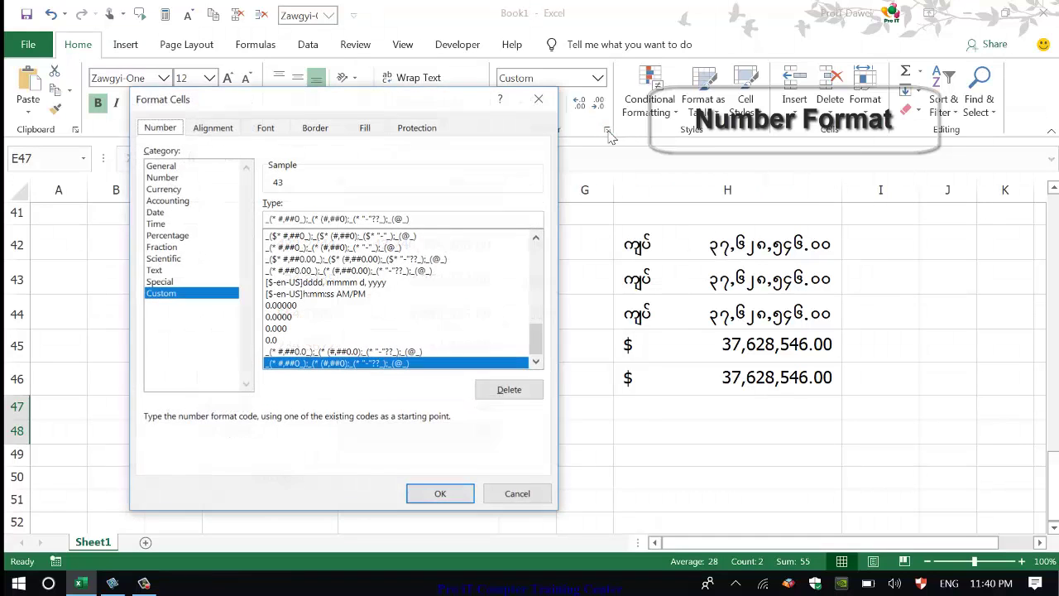
mouse_move(428, 101)
mouse_down()
mouse_move(824, 86)
mouse_move(798, 92)
mouse_up()
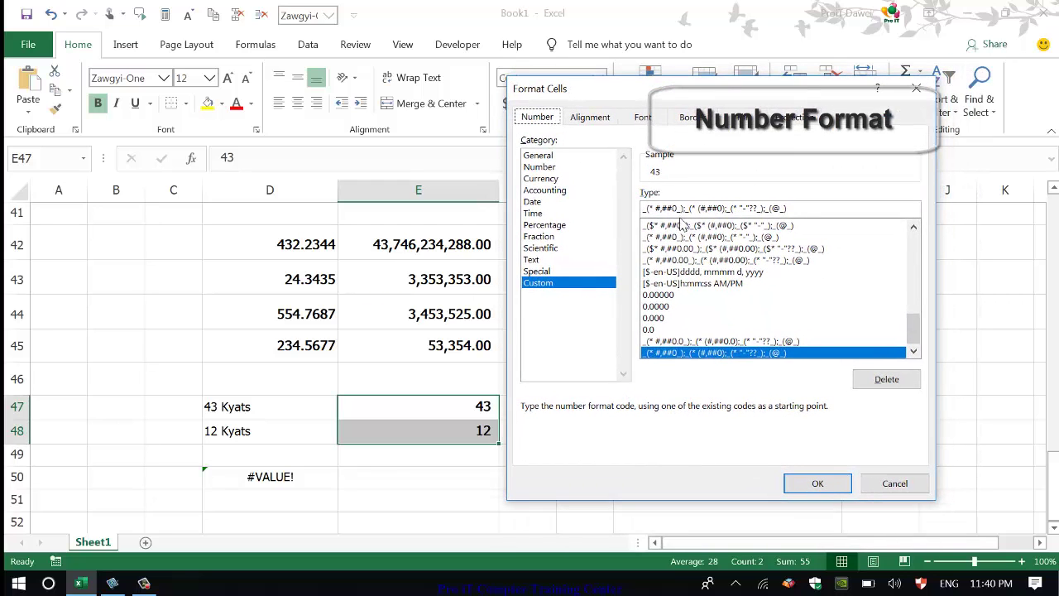
double_click(538, 156)
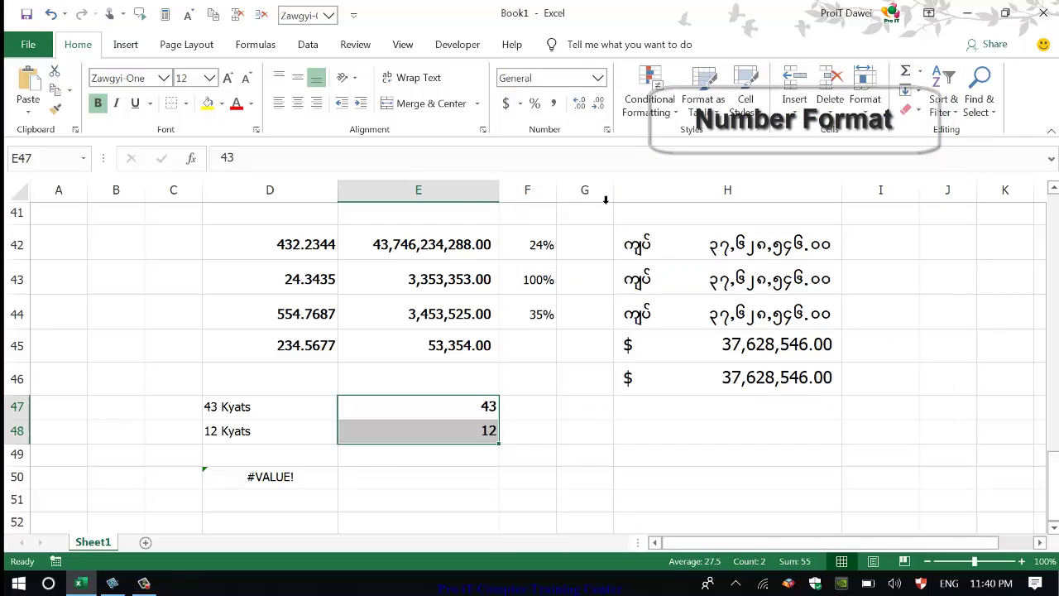
Give E47:E48 the custom number format General " Kyats".
click(608, 130)
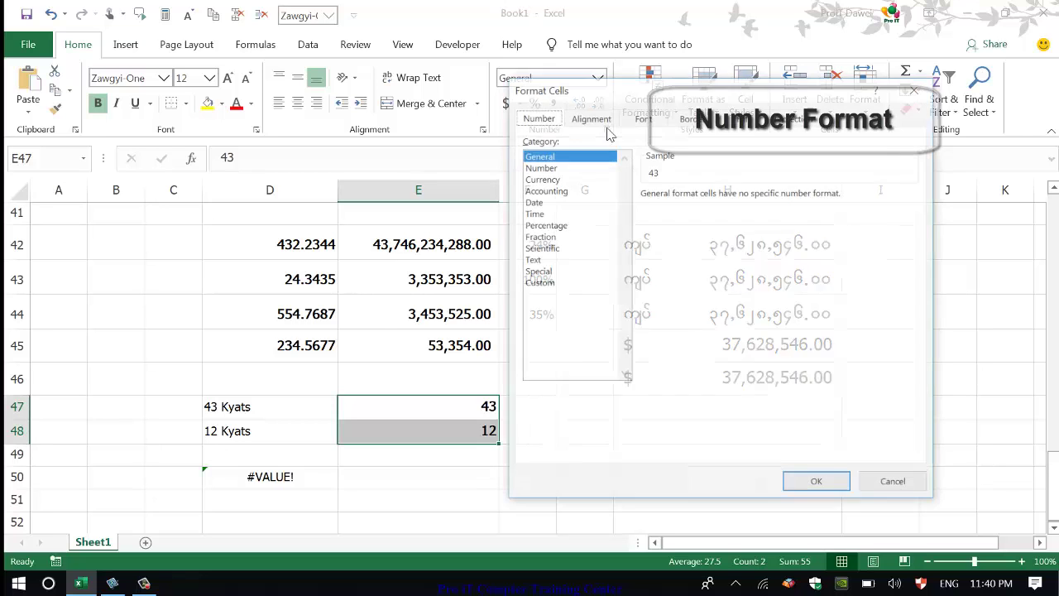
click(538, 283)
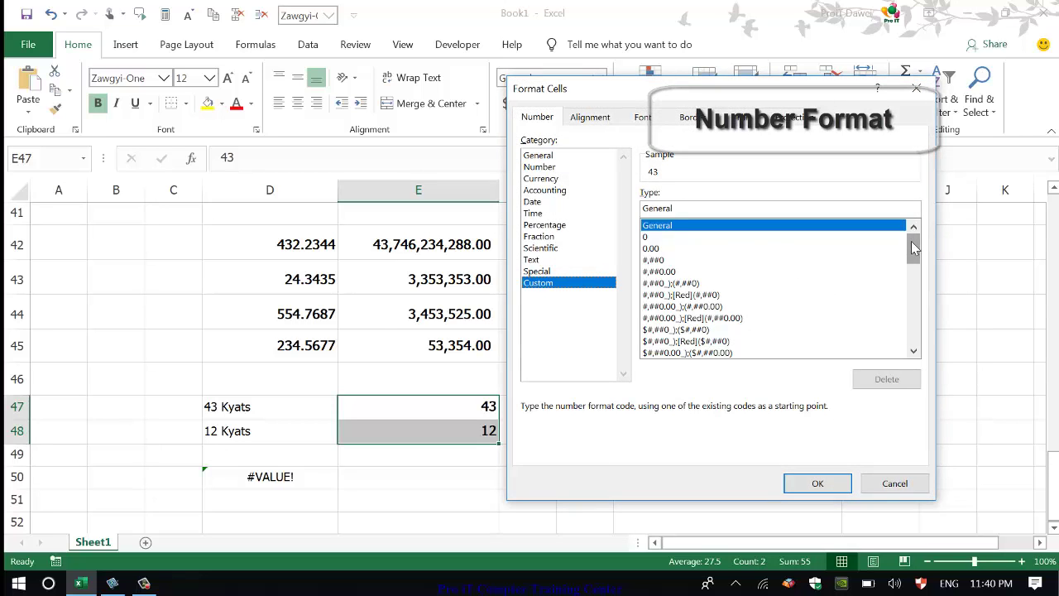
drag(914, 249, 913, 240)
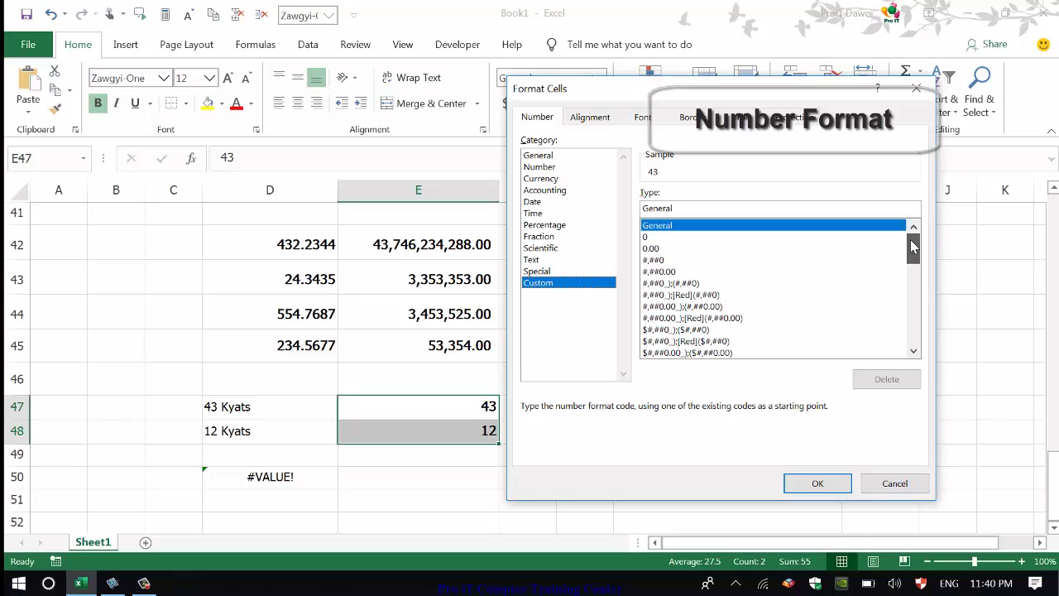
click(674, 237)
mouse_move(914, 248)
mouse_down()
mouse_move(910, 354)
mouse_move(912, 236)
mouse_up()
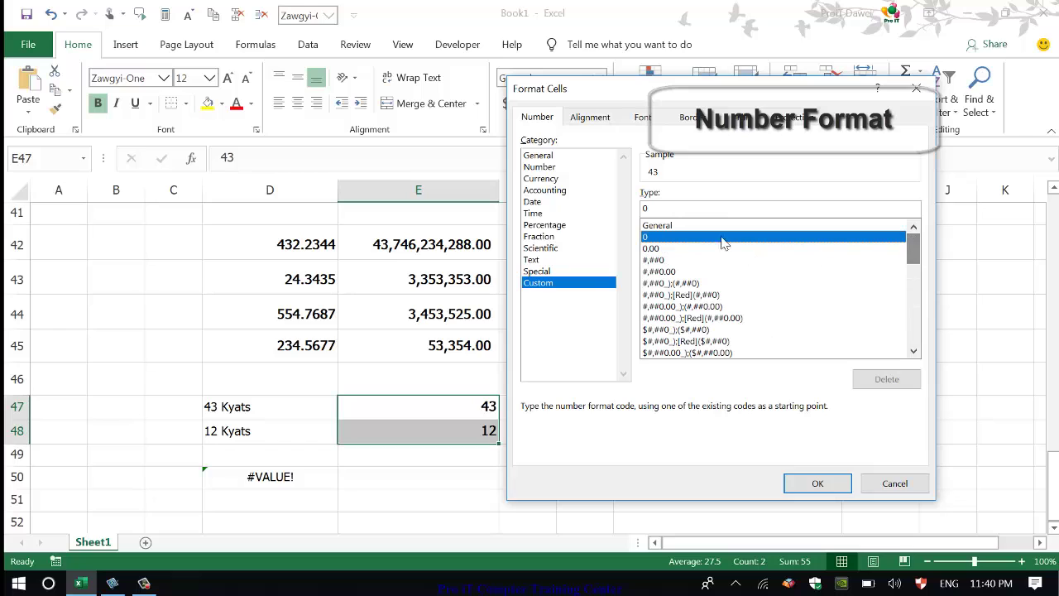
click(694, 227)
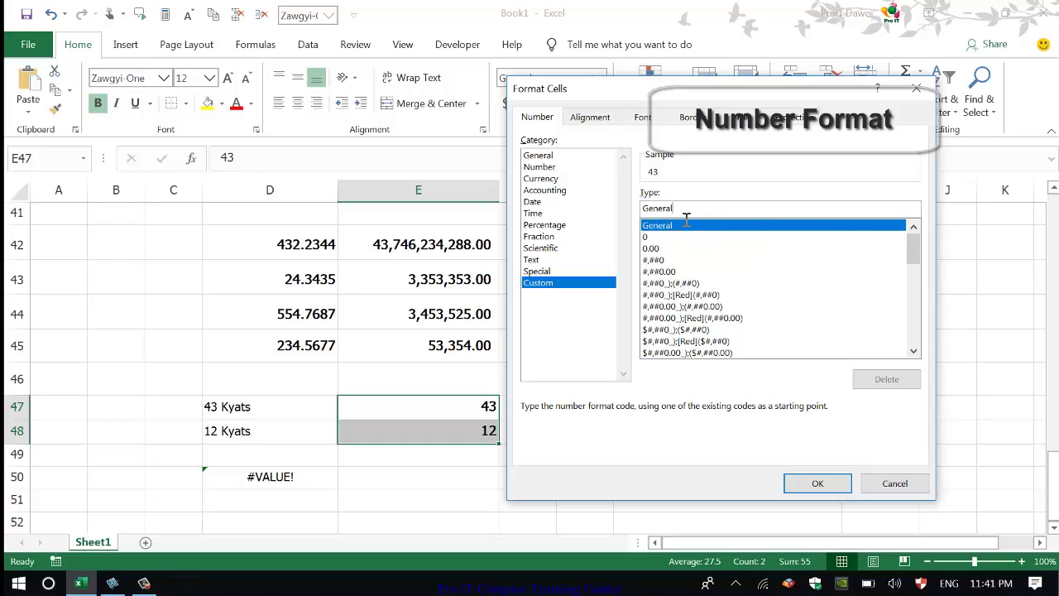
click(679, 208)
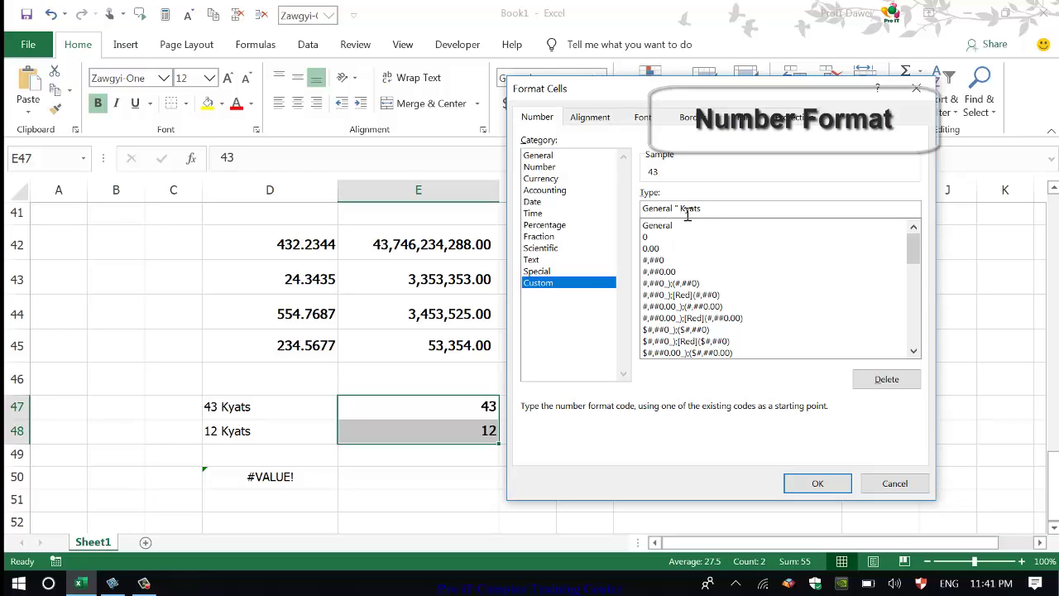
click(717, 209)
text(")
click(816, 484)
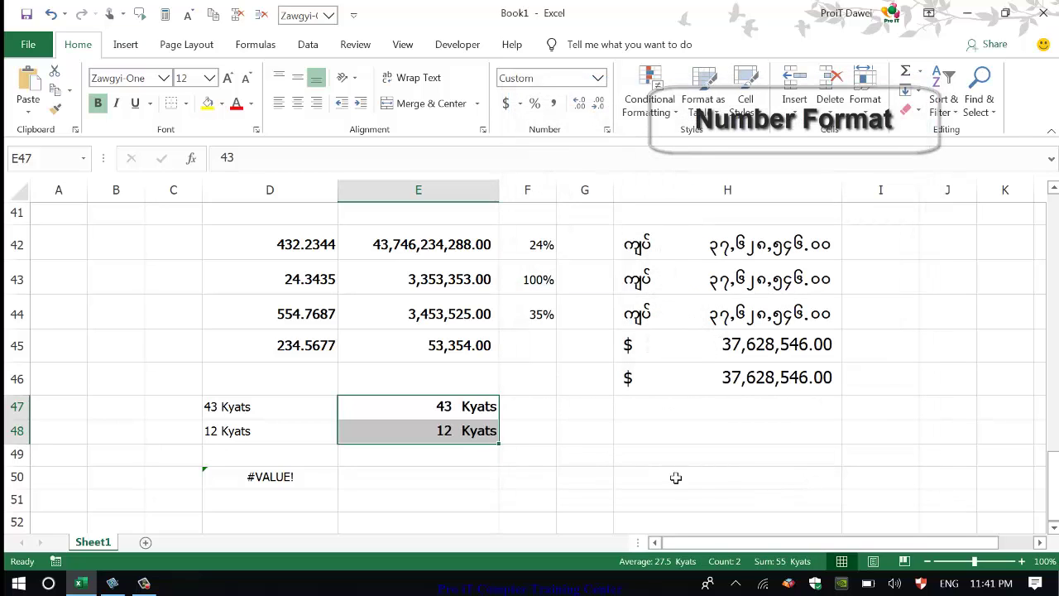
click(468, 410)
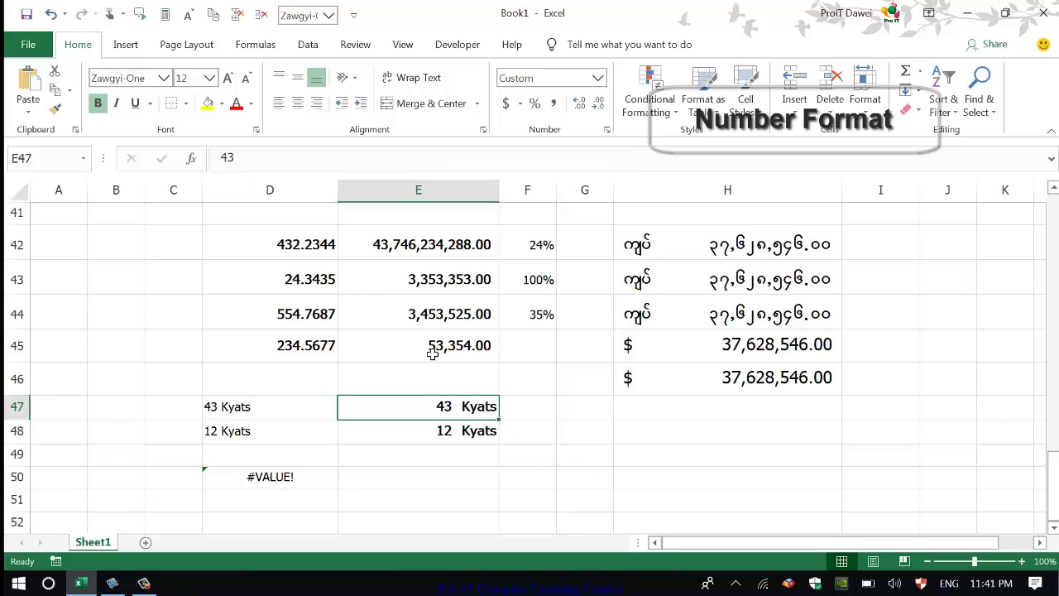
click(232, 413)
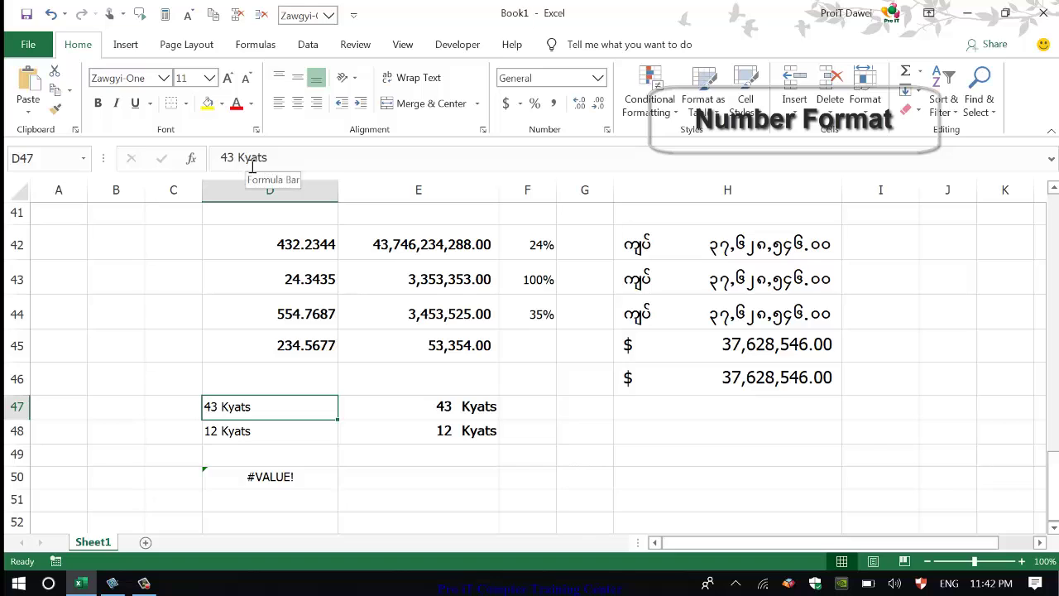
click(451, 406)
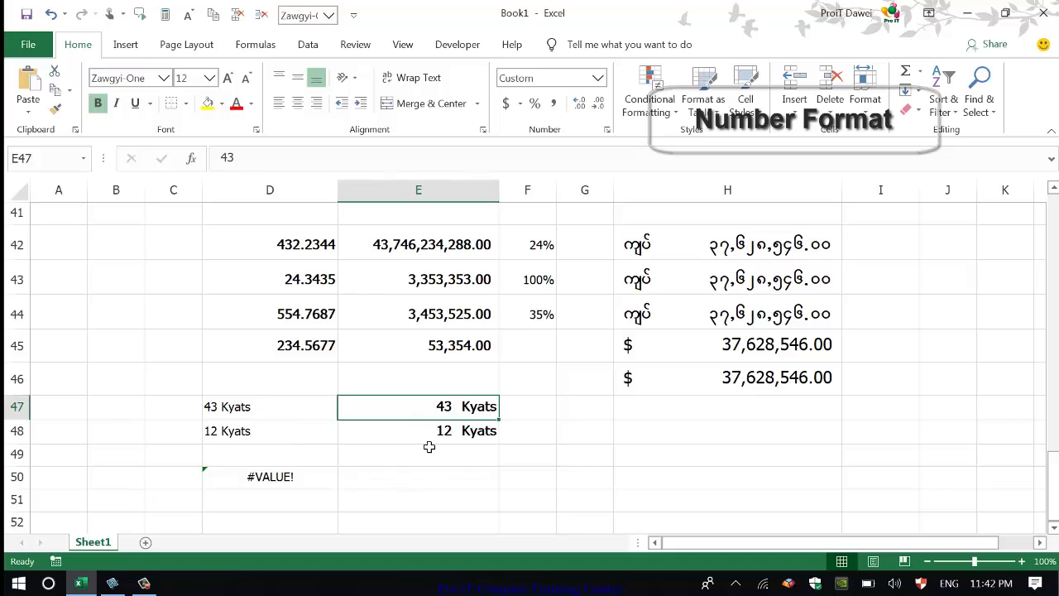
click(431, 440)
click(438, 418)
Start the formula =E47+ in cell E50.
click(442, 485)
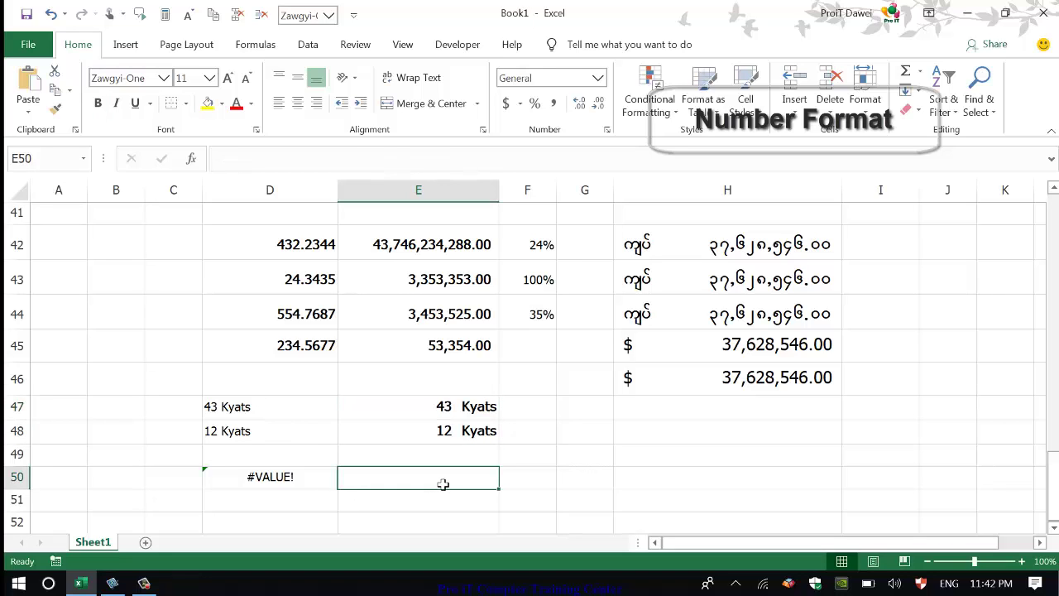
text(=)
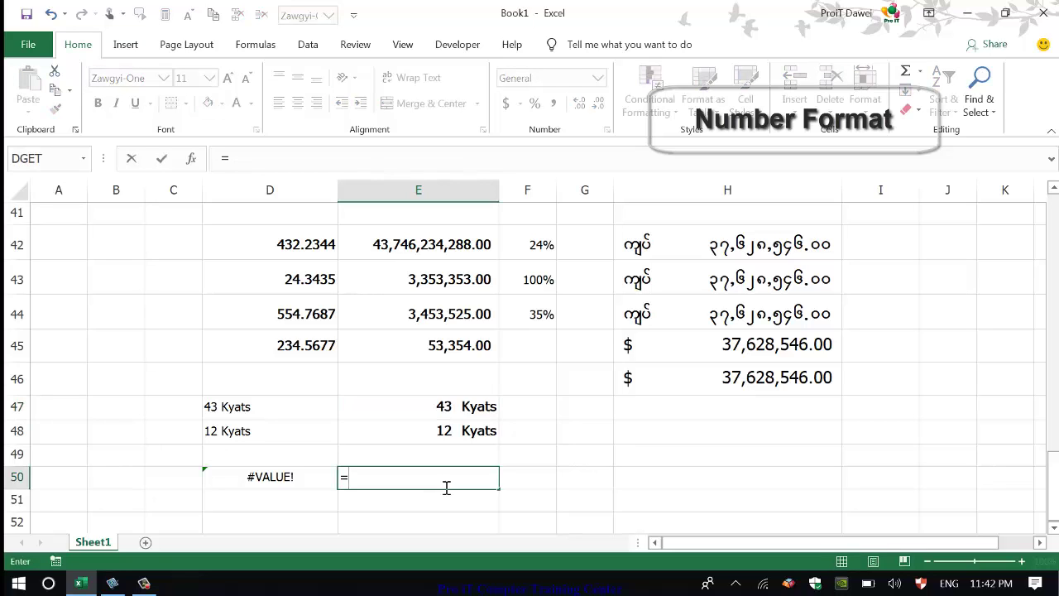
click(354, 487)
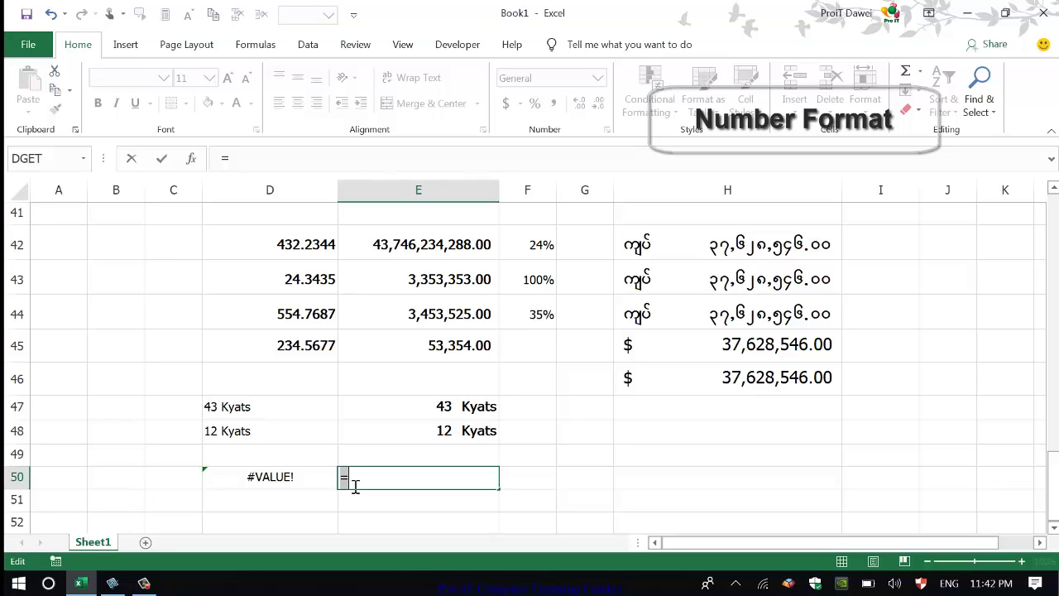
click(448, 407)
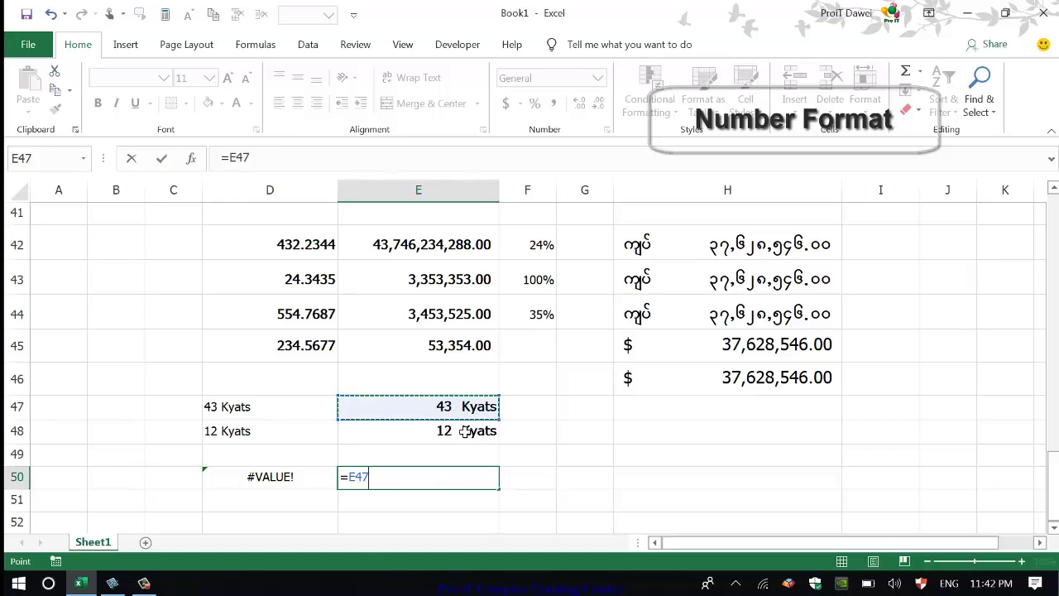
text(+)
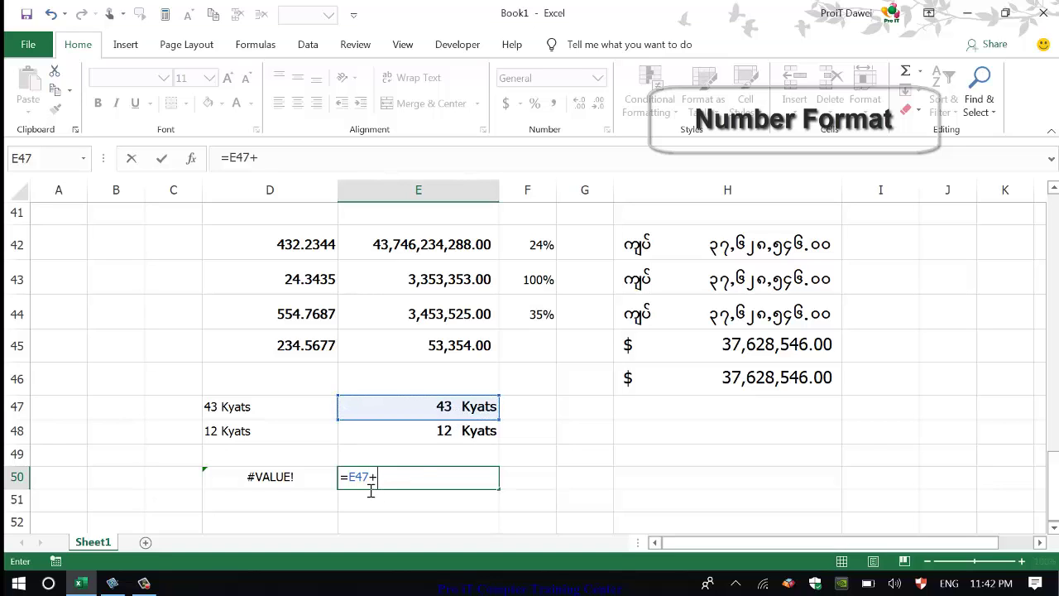
double_click(379, 480)
Commit E50 and accept Excel's suggested =E47 correction.
key(Return)
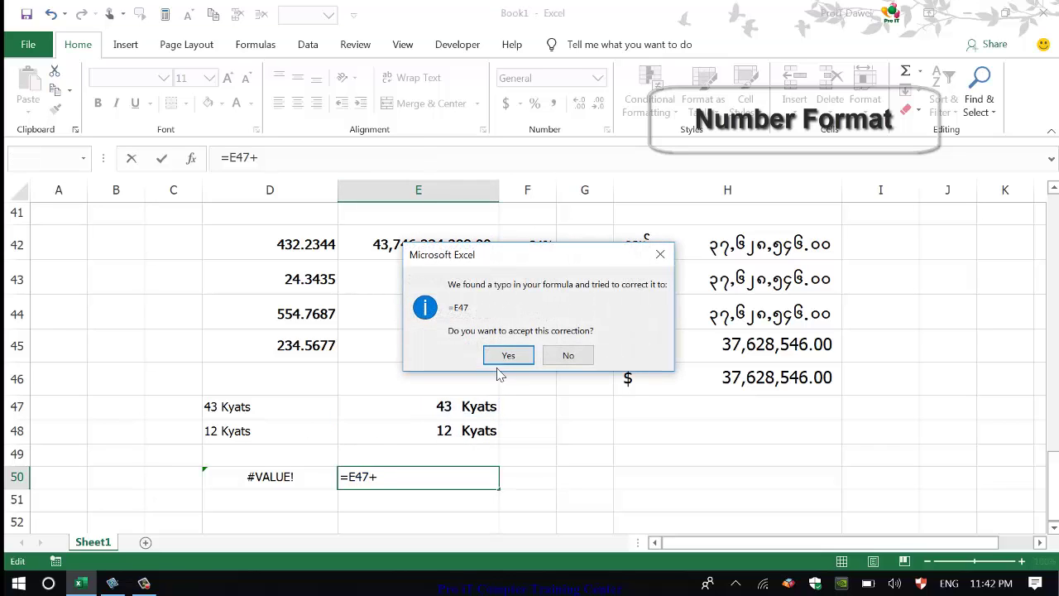
click(510, 355)
click(438, 432)
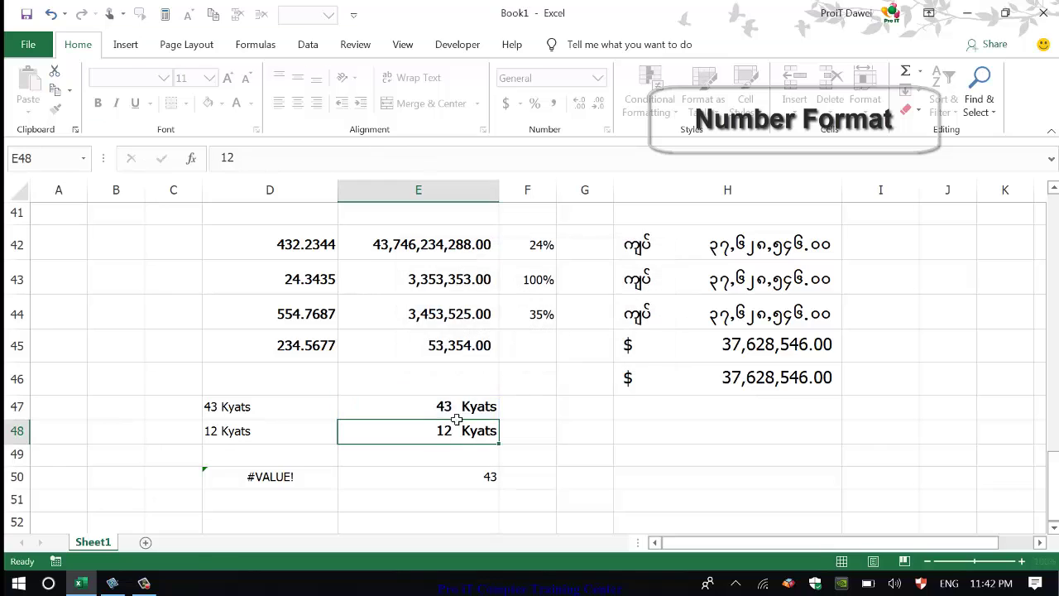
Extend E50's formula to =E47+E48, showing 55 Kyats.
click(452, 469)
click(292, 164)
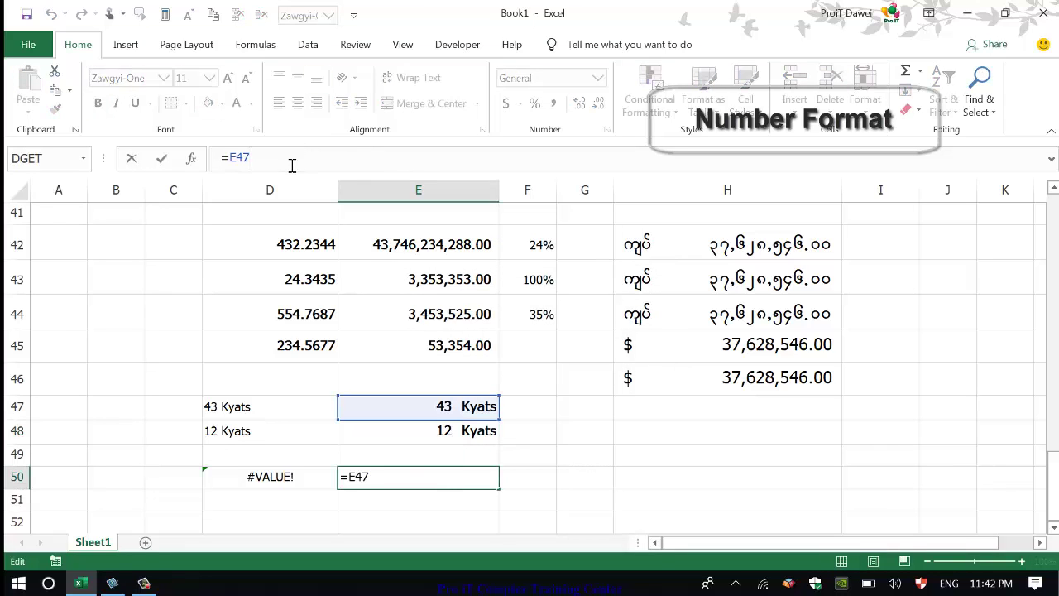
text(+)
click(424, 432)
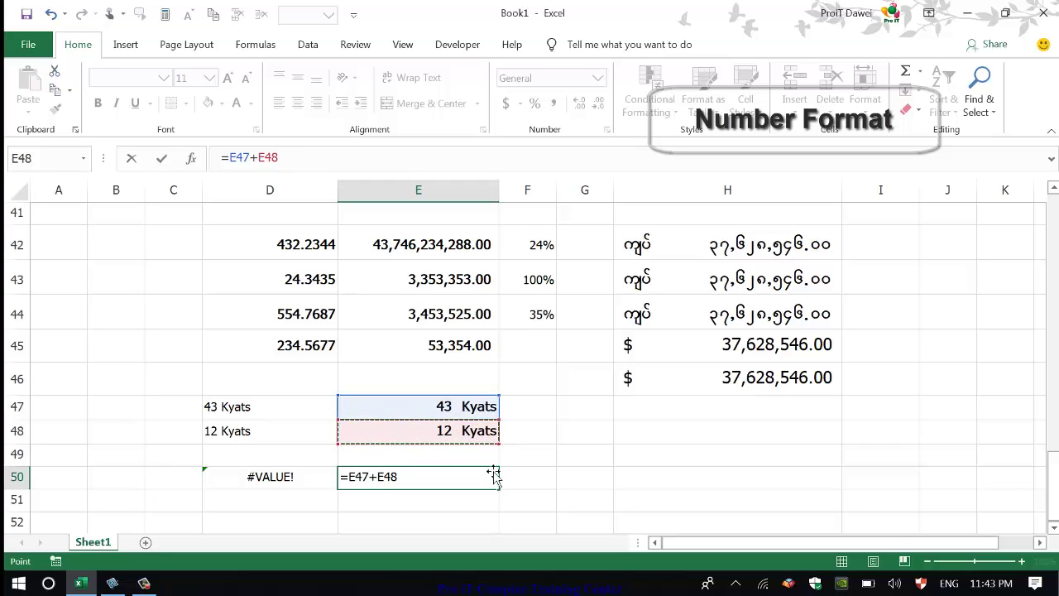
key(Return)
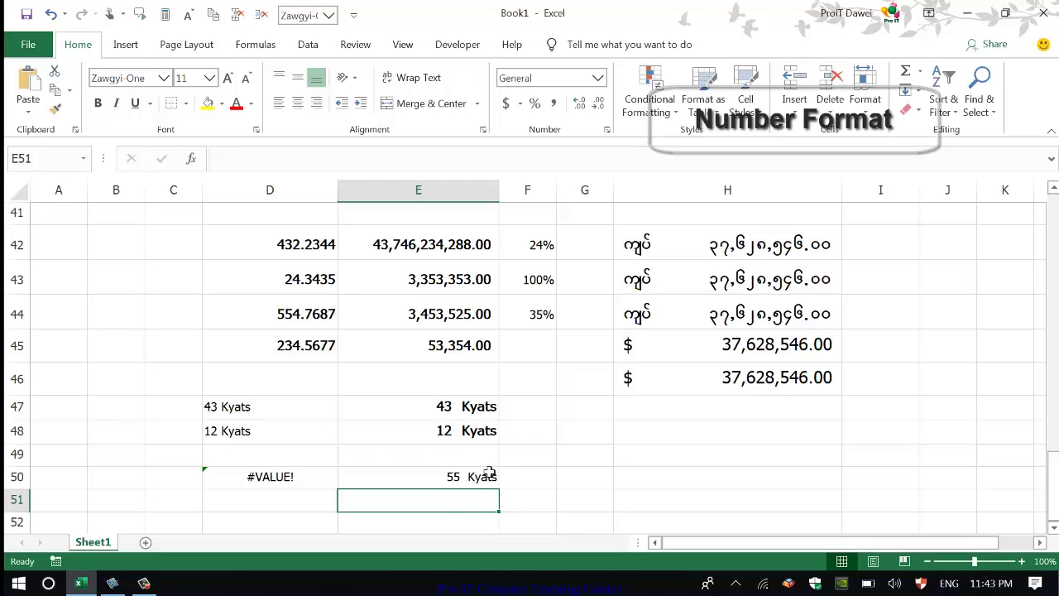
Bold the 55 Kyats total in E50, then inspect E47, E48 and D47.
click(449, 477)
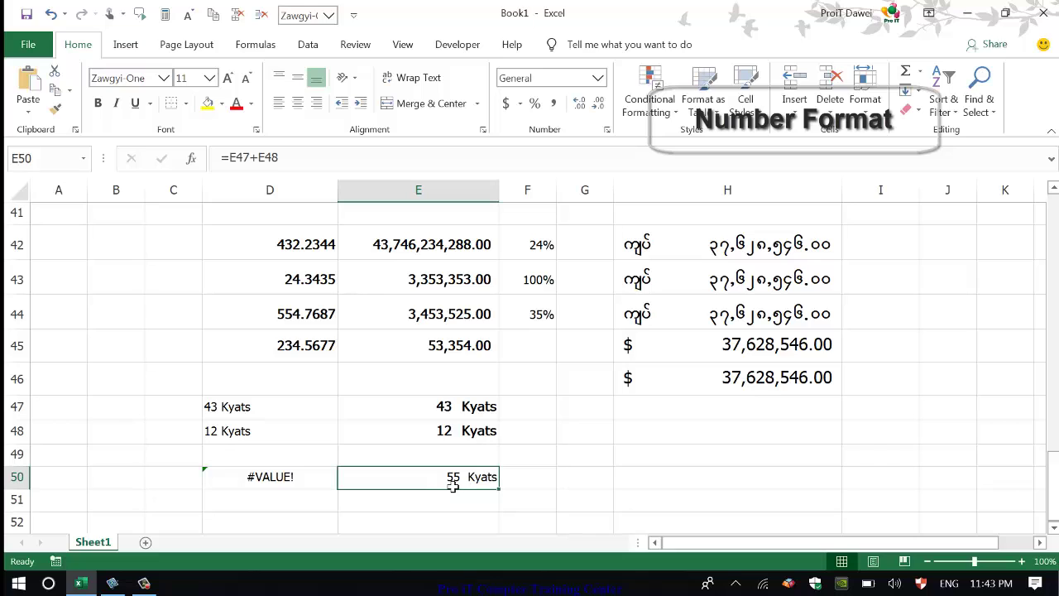
click(97, 102)
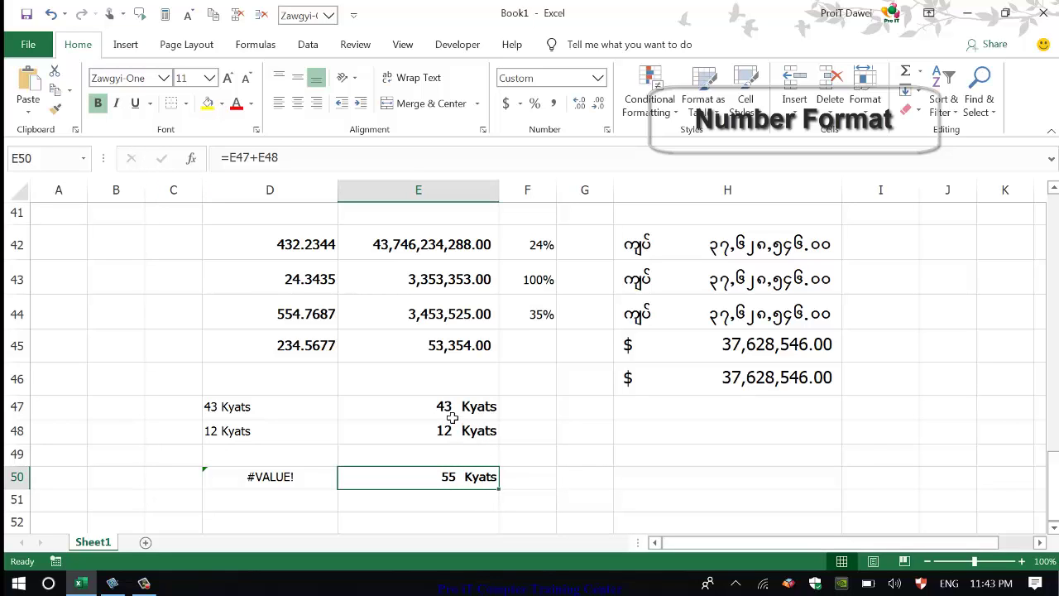
click(452, 414)
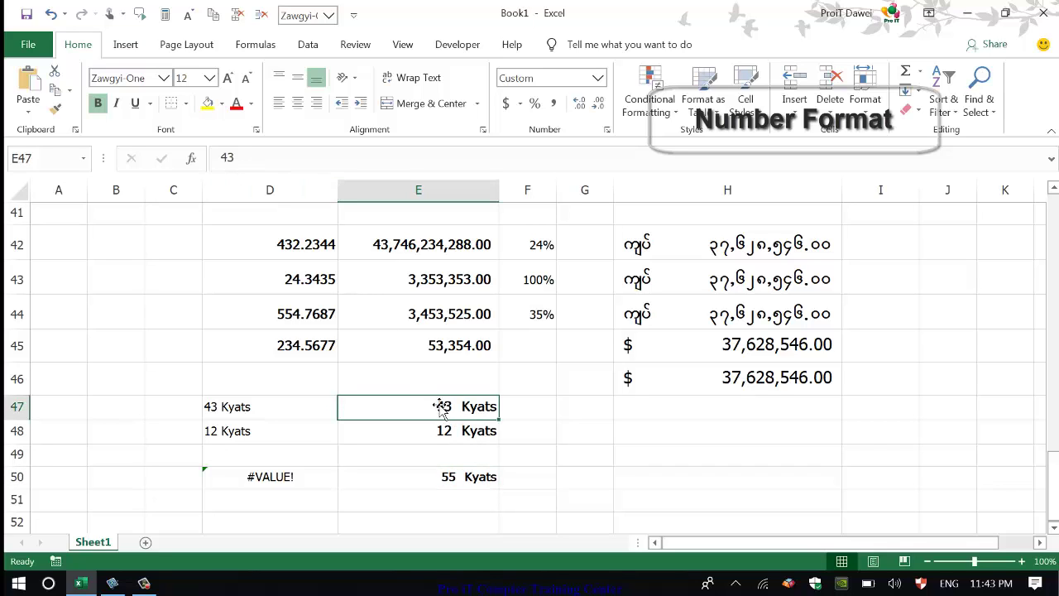
click(438, 430)
click(286, 410)
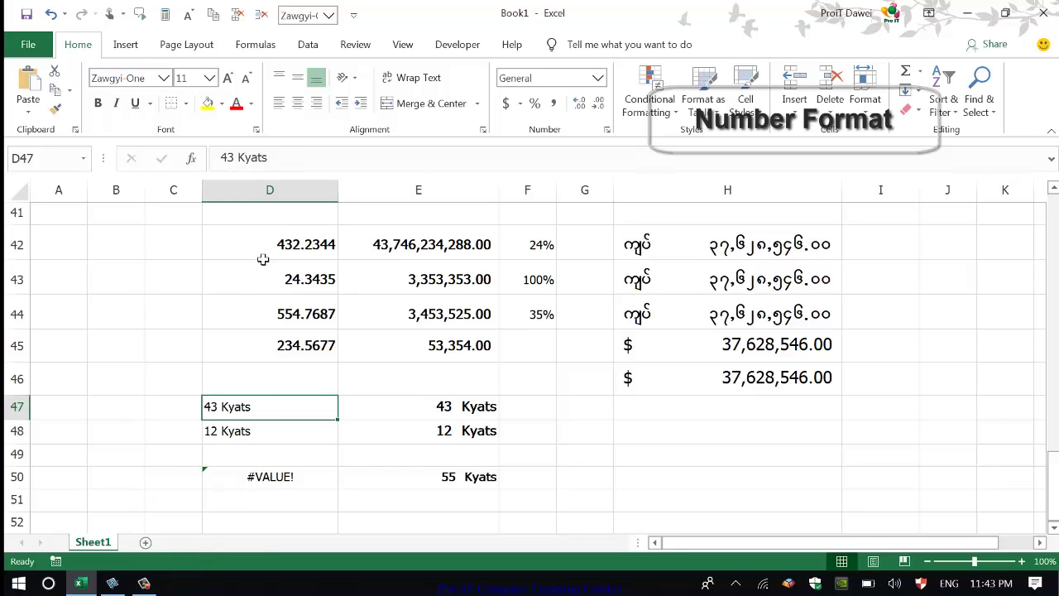
click(455, 408)
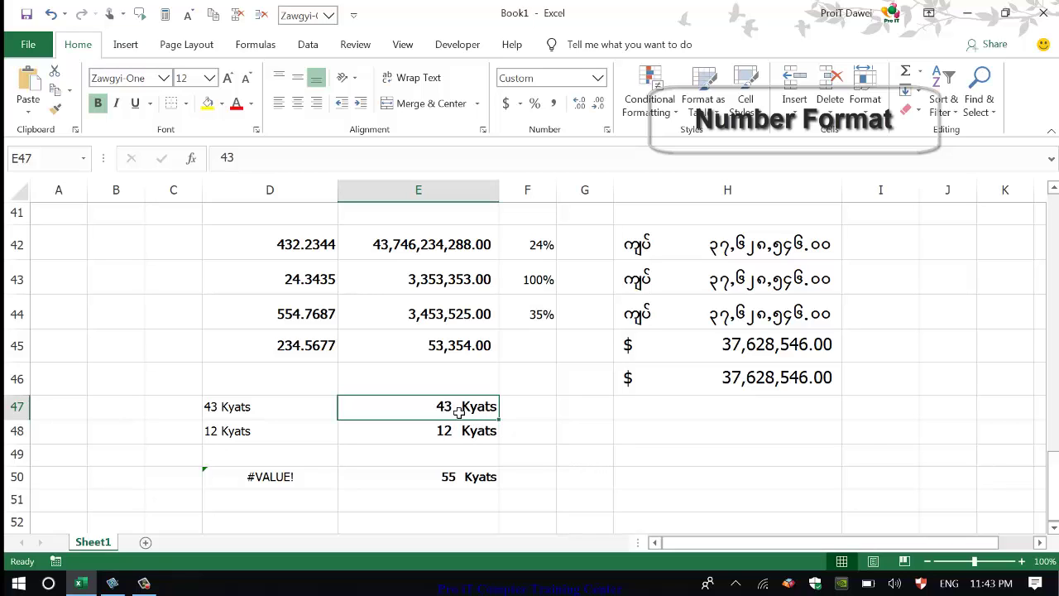
drag(458, 416, 462, 431)
click(462, 409)
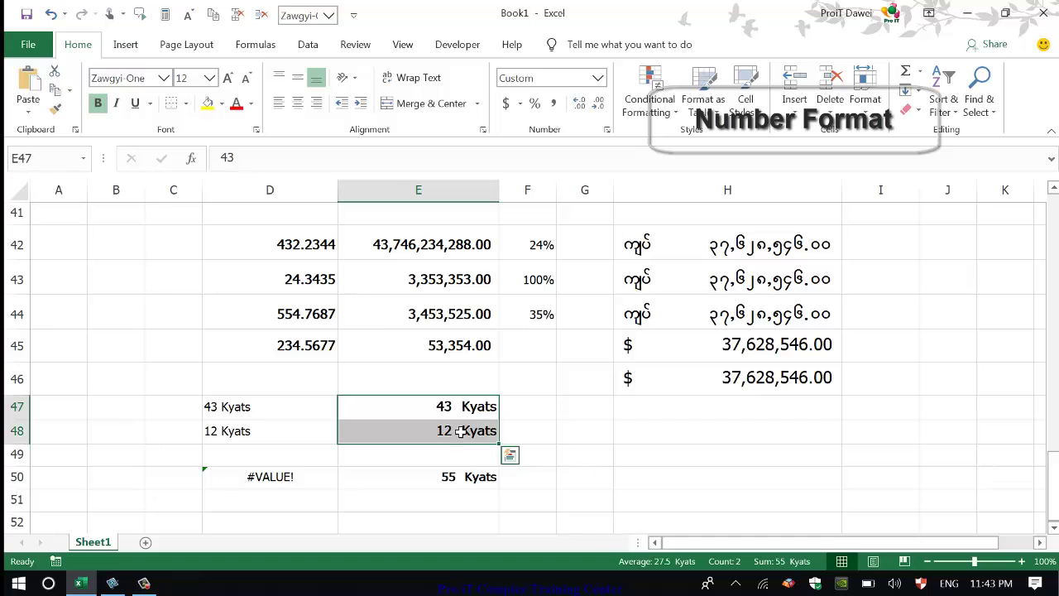
Open Format Cells for E47:E48 and browse the number categories.
right_click(462, 431)
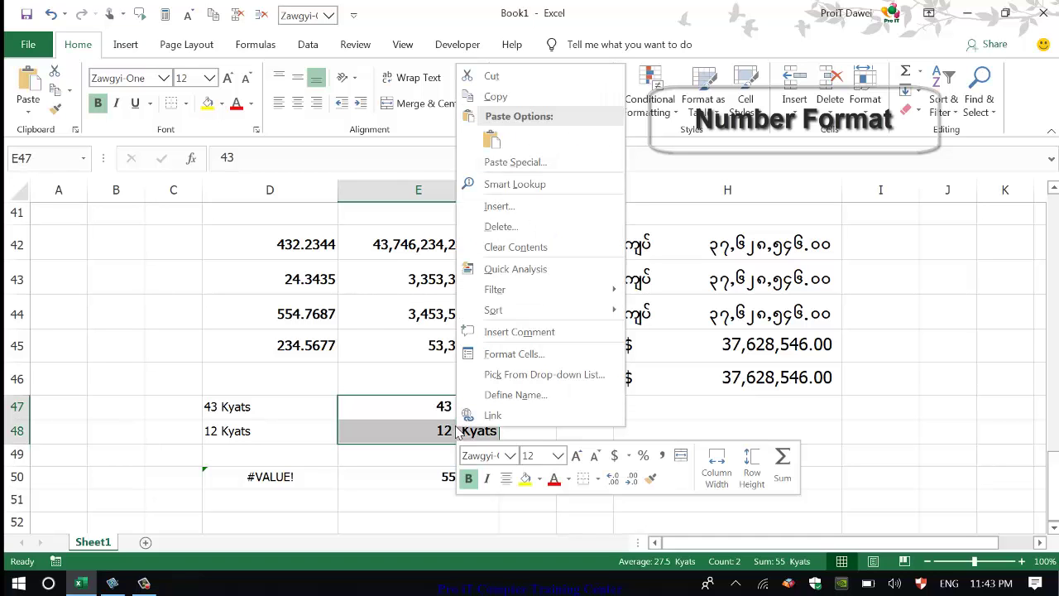
click(502, 354)
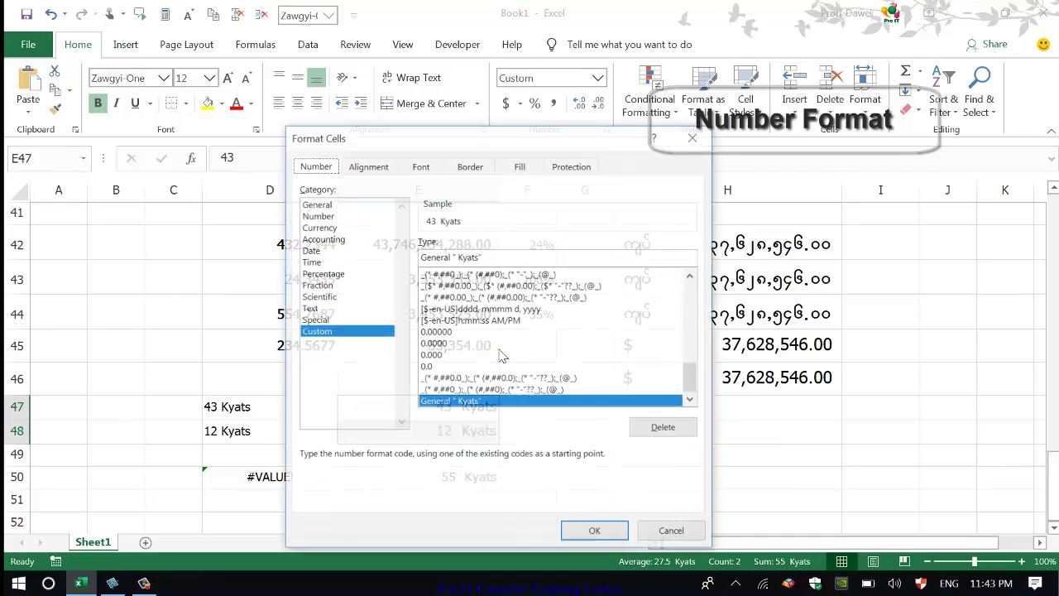
click(704, 138)
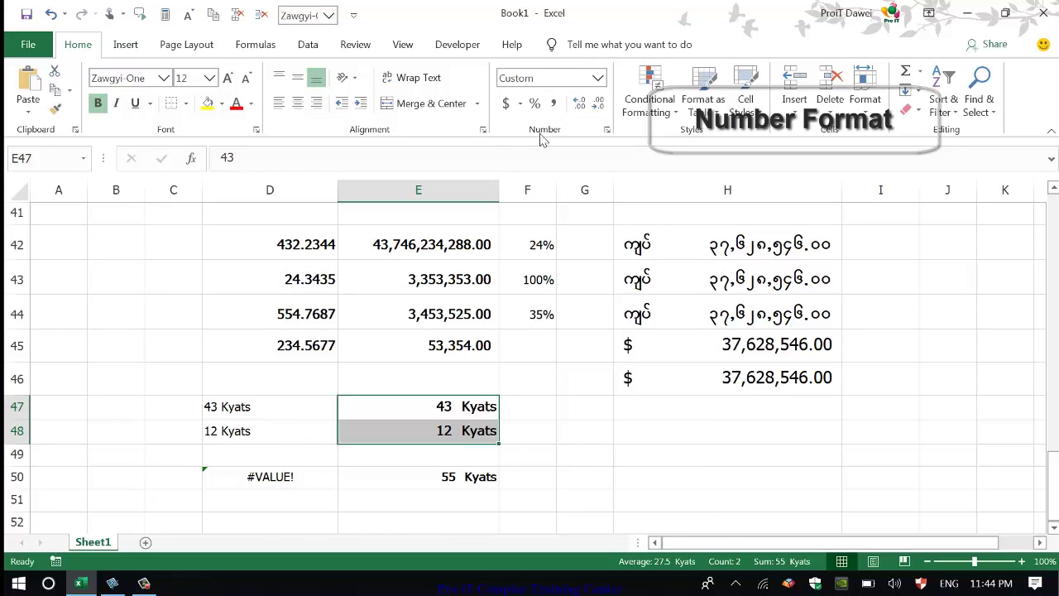
click(607, 131)
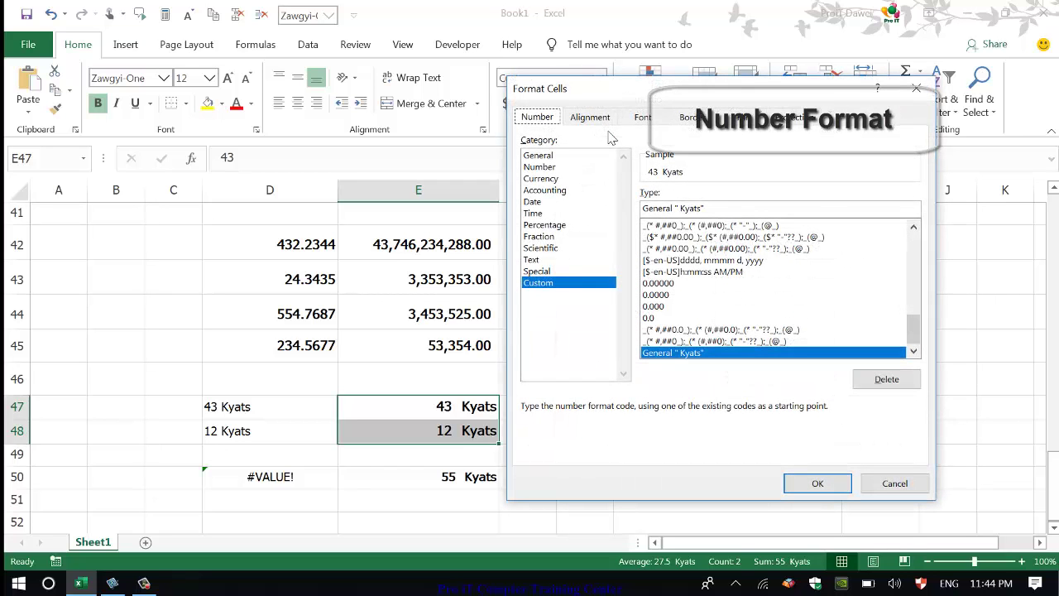
drag(538, 273, 539, 157)
Change the custom format of E47:E48 to General " Inches".
click(537, 284)
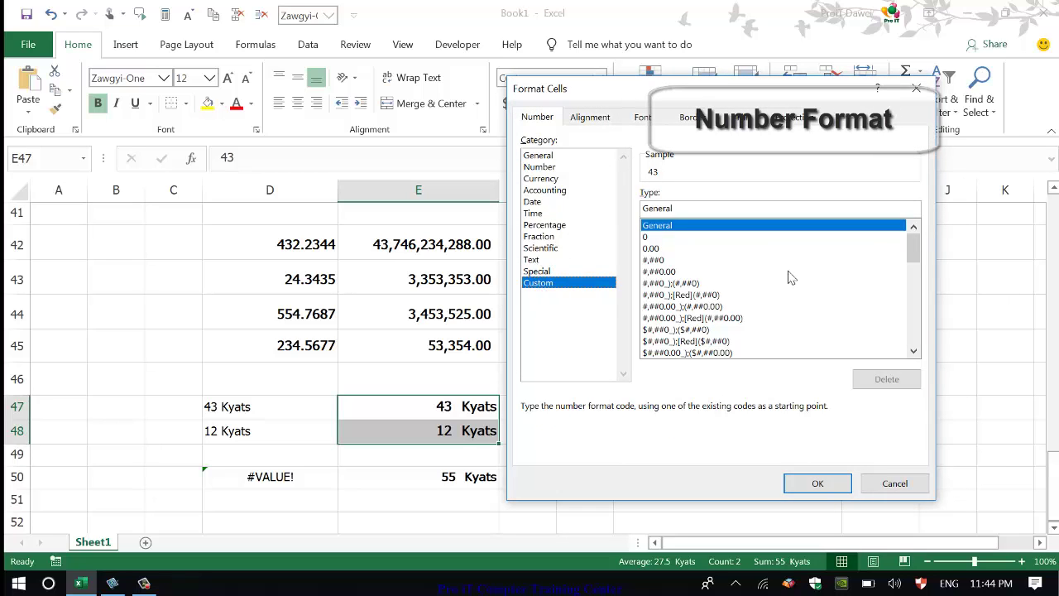
mouse_move(914, 254)
mouse_down()
mouse_move(914, 277)
mouse_move(913, 250)
mouse_up()
click(663, 237)
click(662, 248)
click(663, 225)
click(693, 214)
text("Inches")
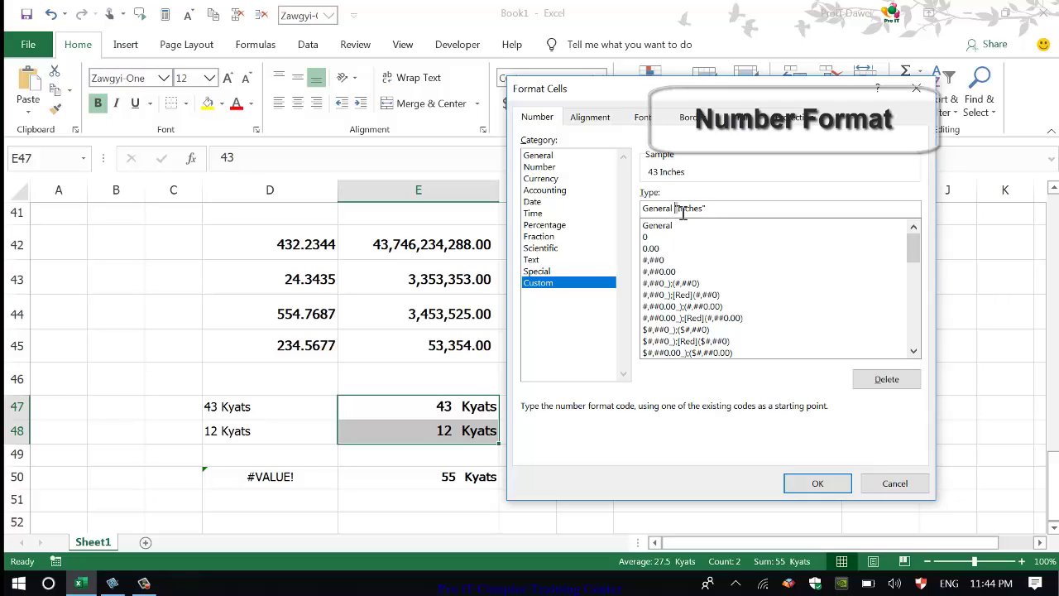
click(683, 212)
text(")
click(818, 489)
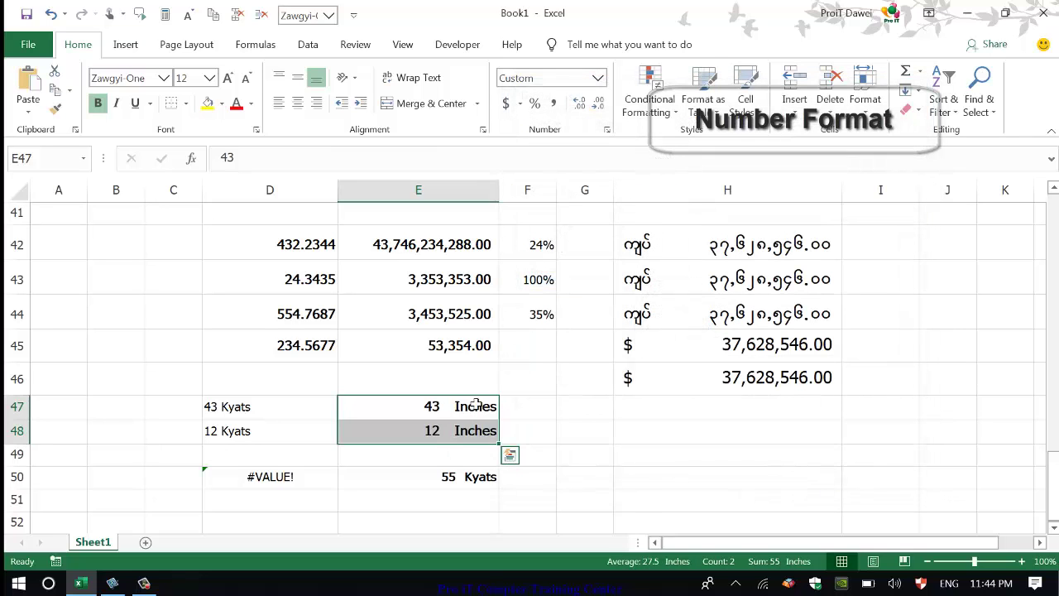
Remove the leading equals sign from E50's formula.
click(477, 484)
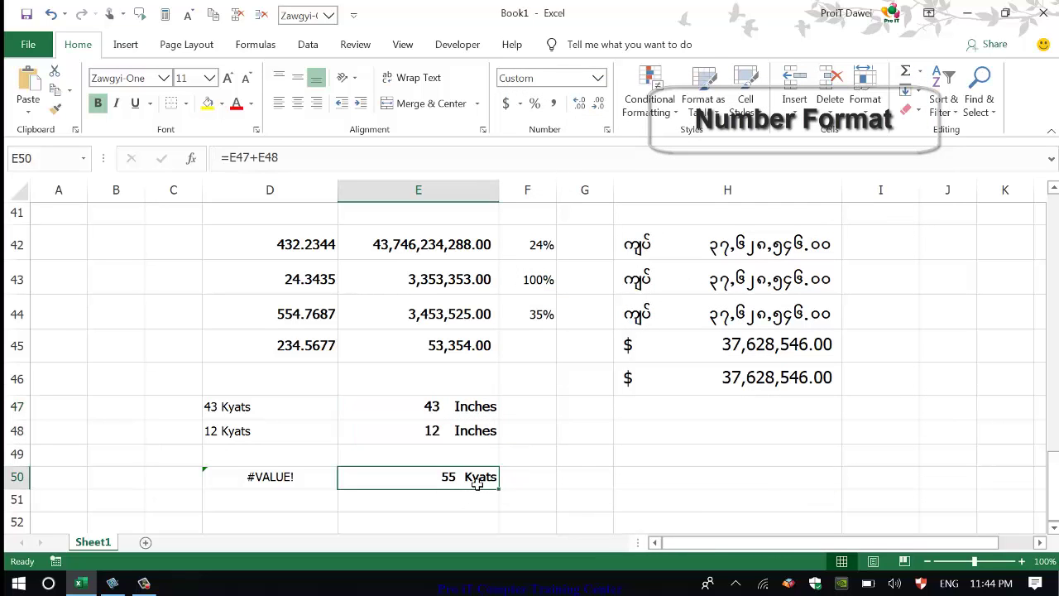
click(299, 165)
click(225, 157)
key(BackSpace)
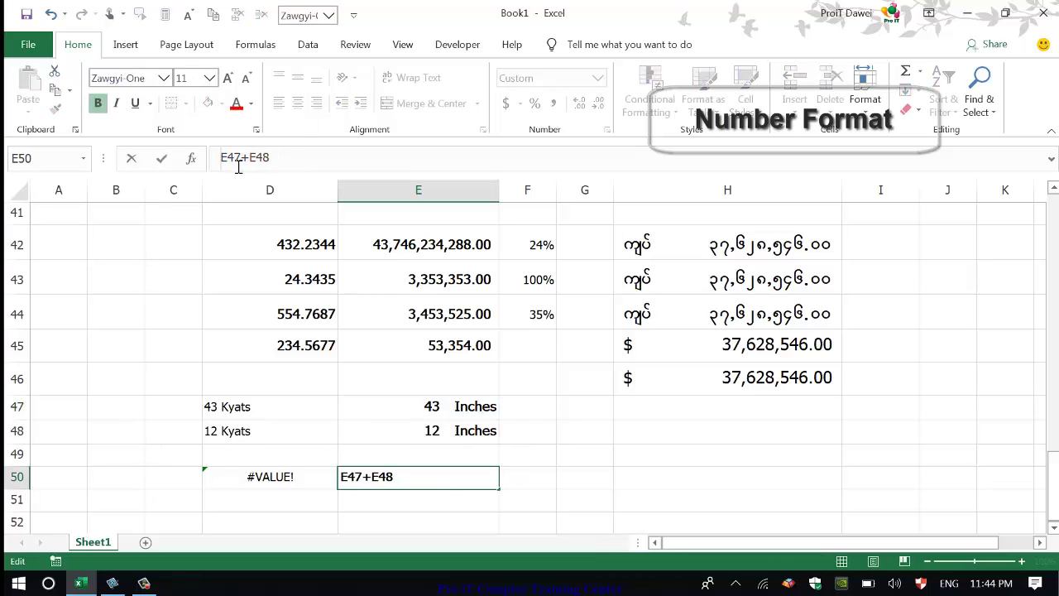
click(464, 416)
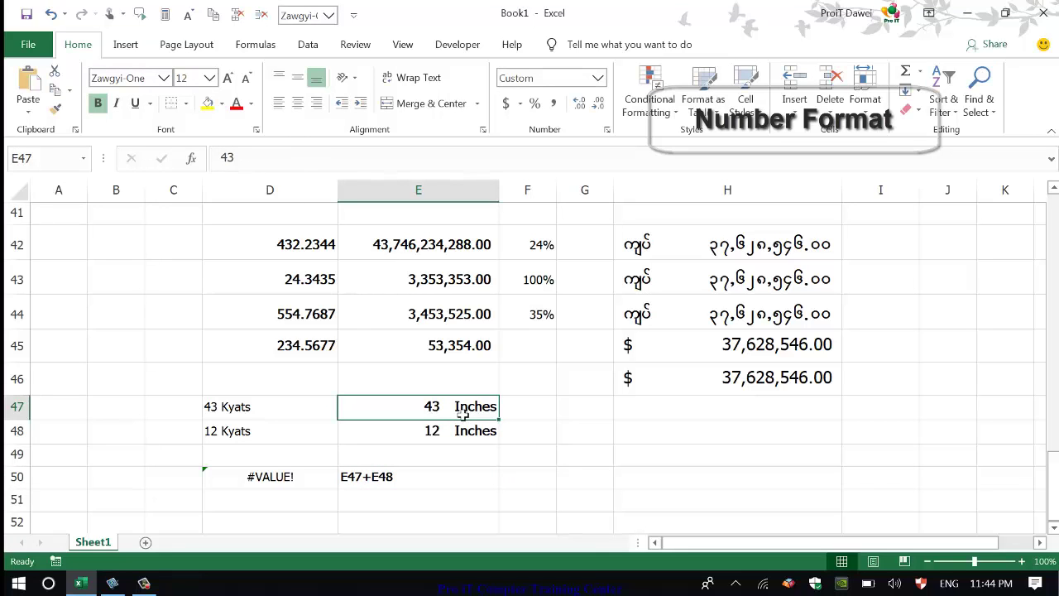
Re-enter =E47+E48 in E50 and return to the cell.
click(426, 479)
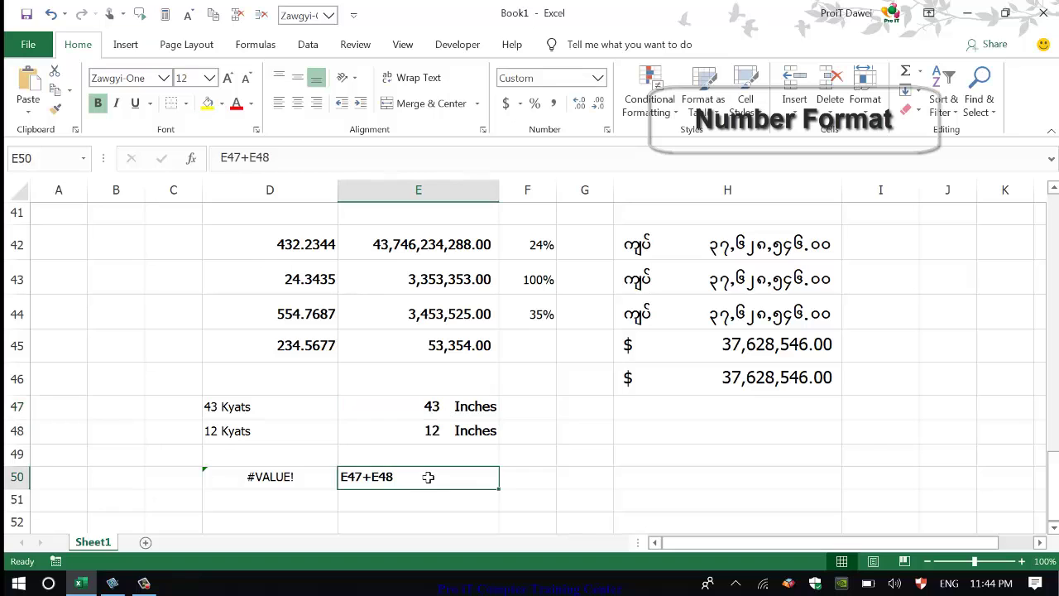
click(226, 165)
text(=)
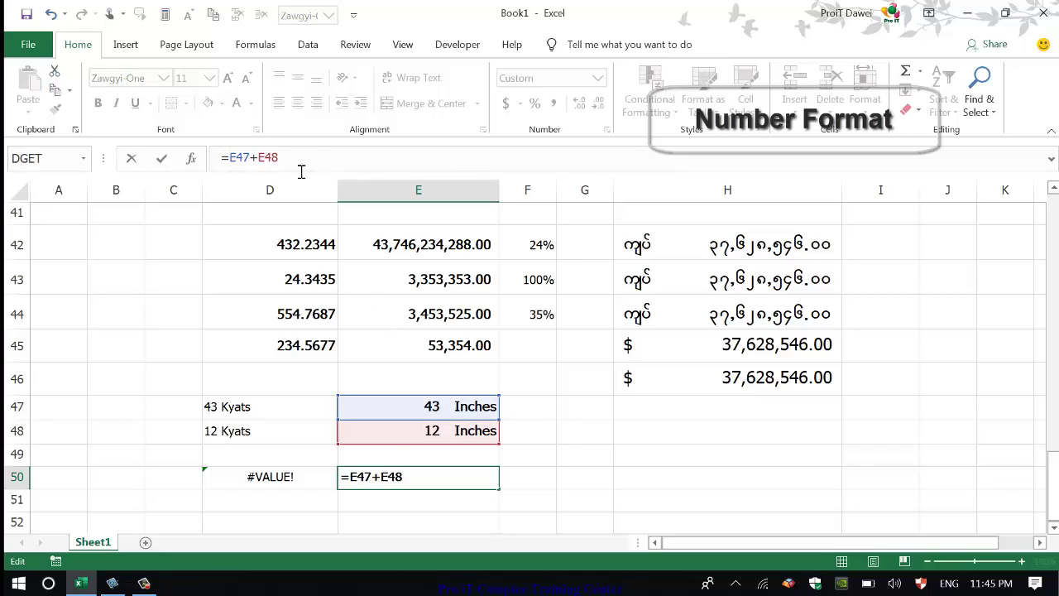
drag(279, 163, 245, 164)
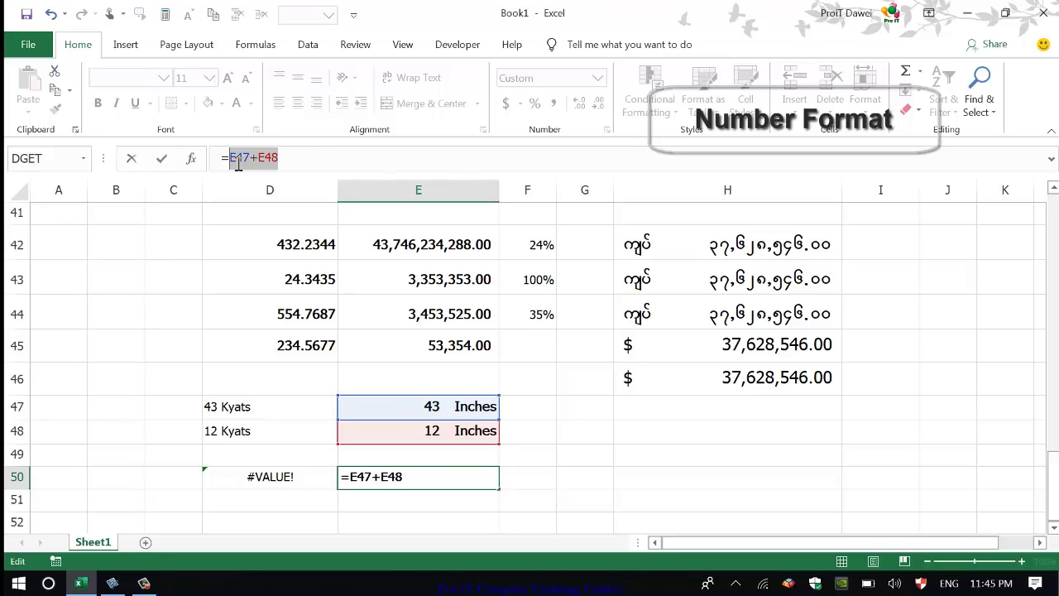
key(BackSpace)
click(430, 404)
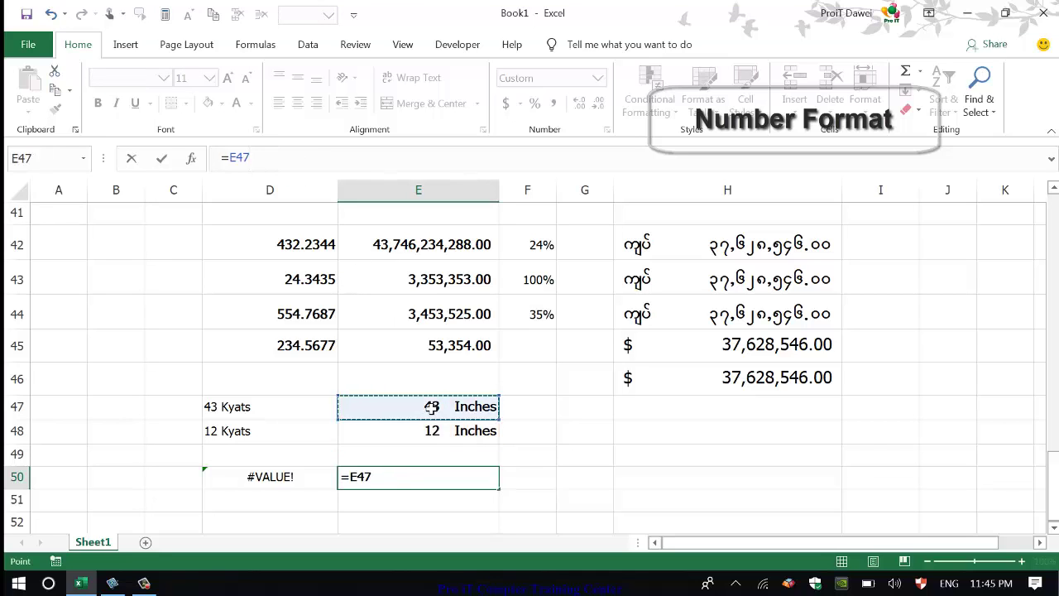
text(+)
click(466, 436)
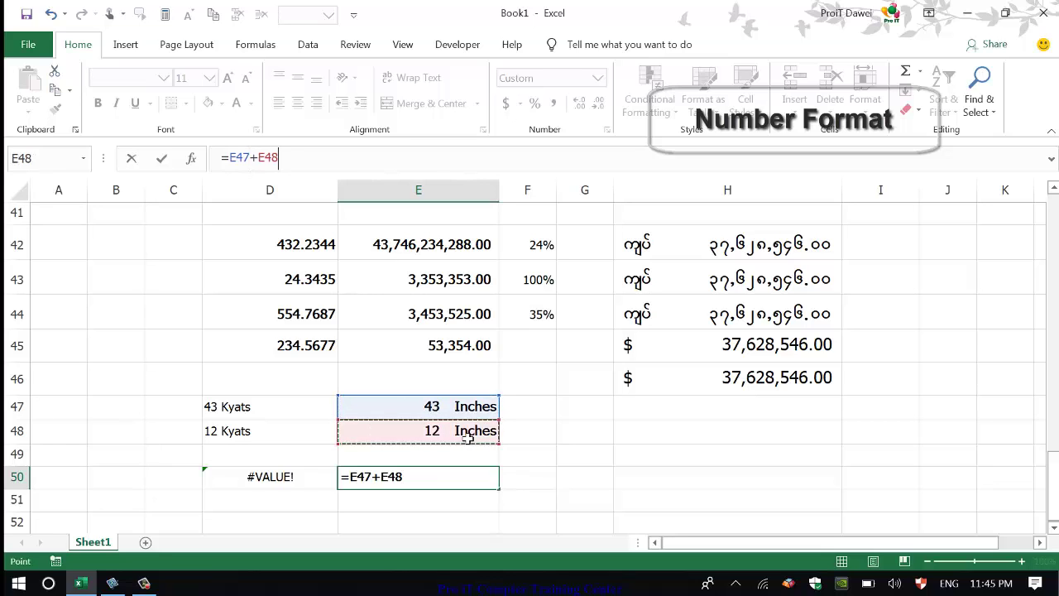
key(Return)
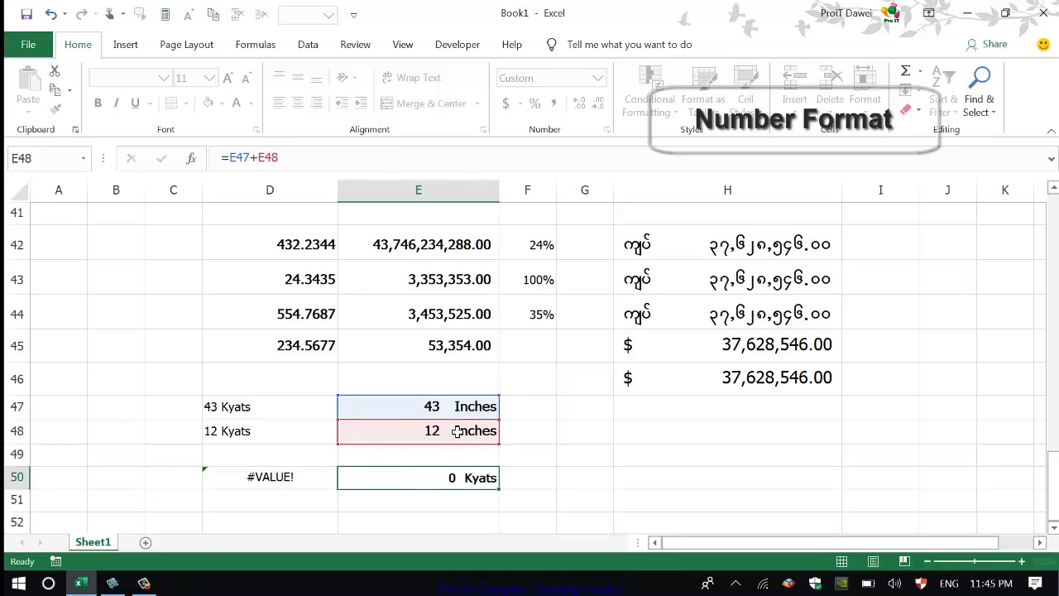
key(Up)
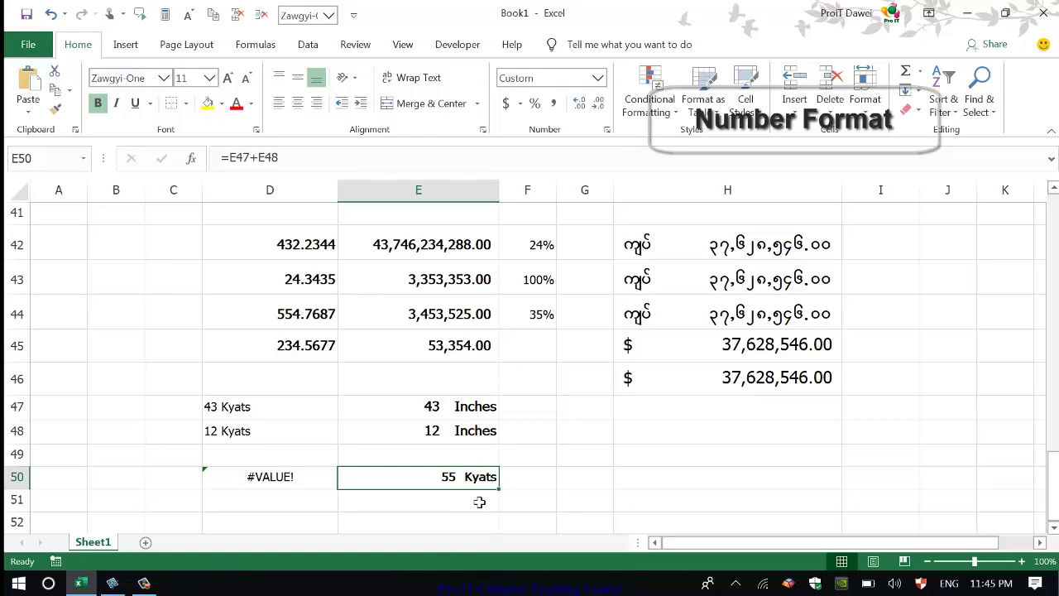
Open Format Cells for E50 and browse the custom format codes.
right_click(481, 491)
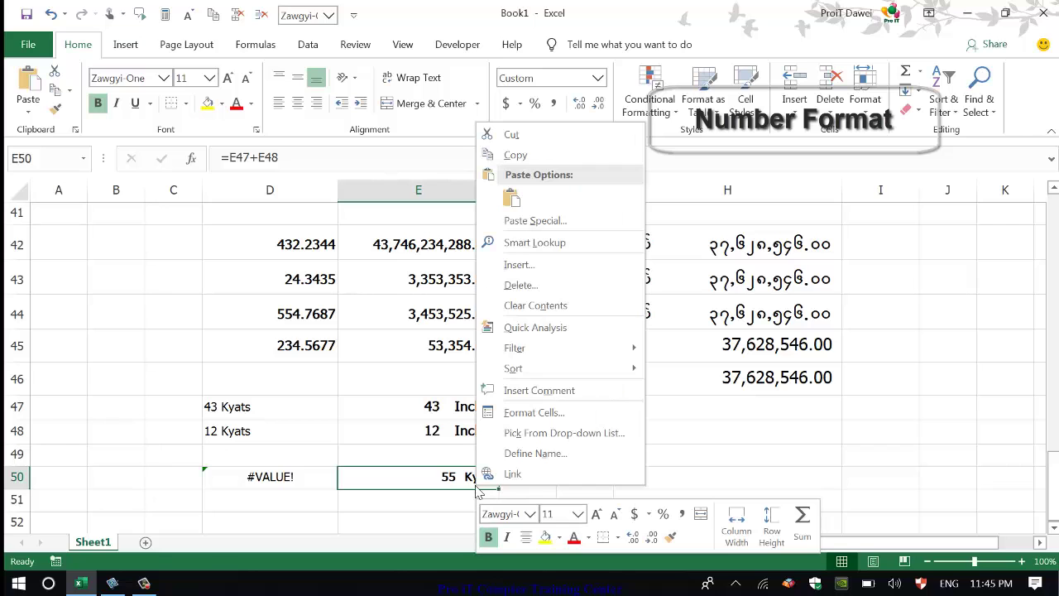
click(522, 423)
click(339, 312)
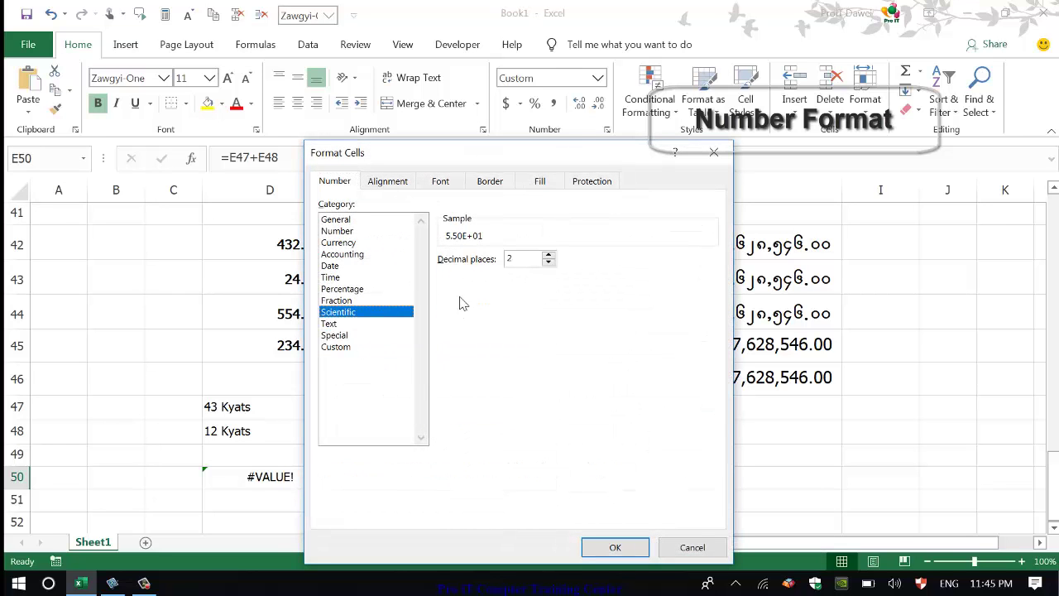
click(336, 347)
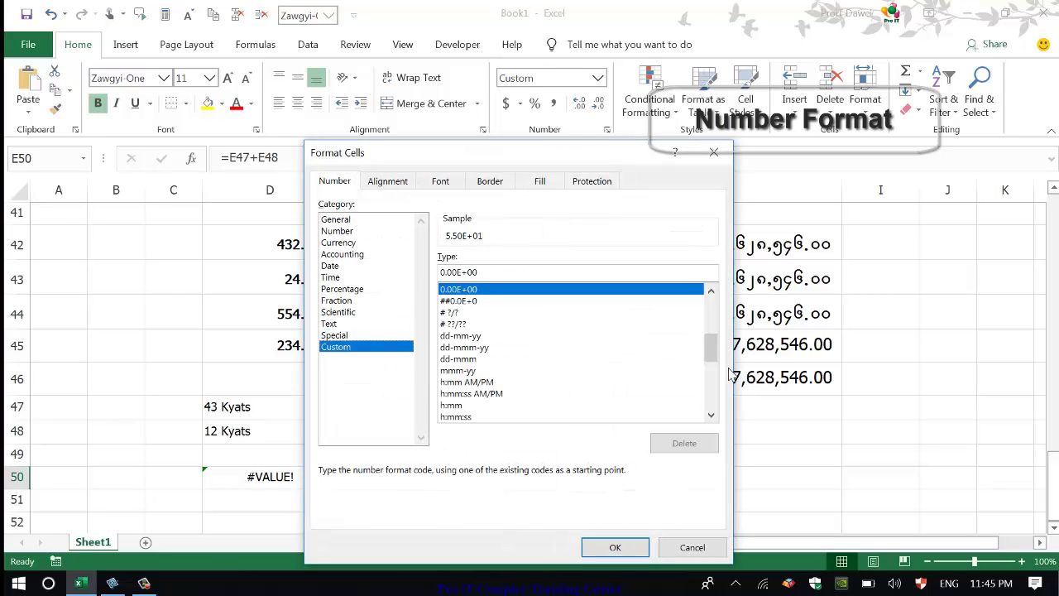
click(702, 335)
mouse_move(709, 327)
mouse_down()
mouse_move(711, 290)
mouse_move(711, 397)
mouse_up()
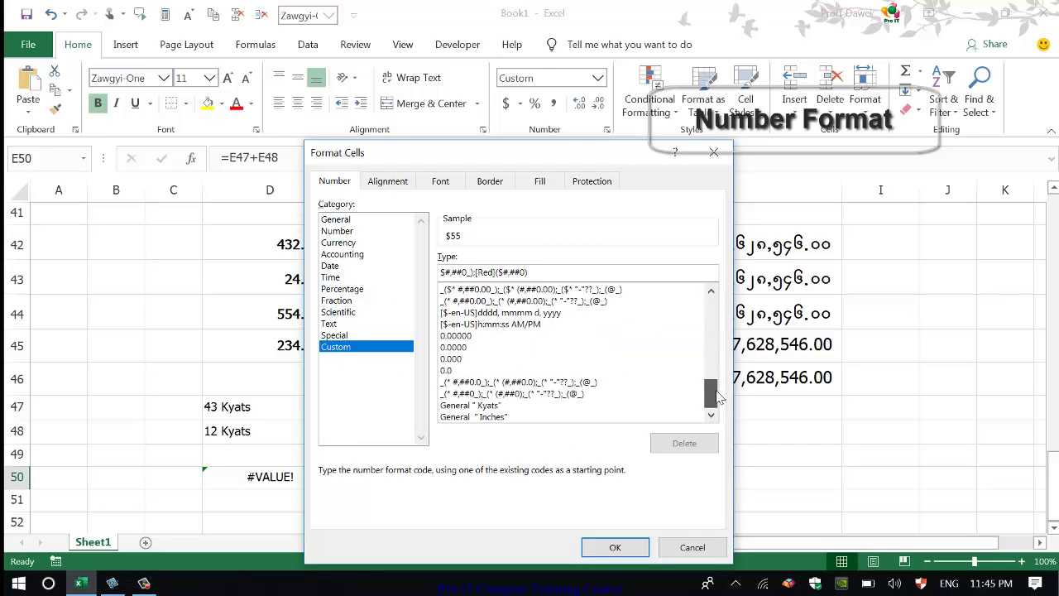
click(527, 416)
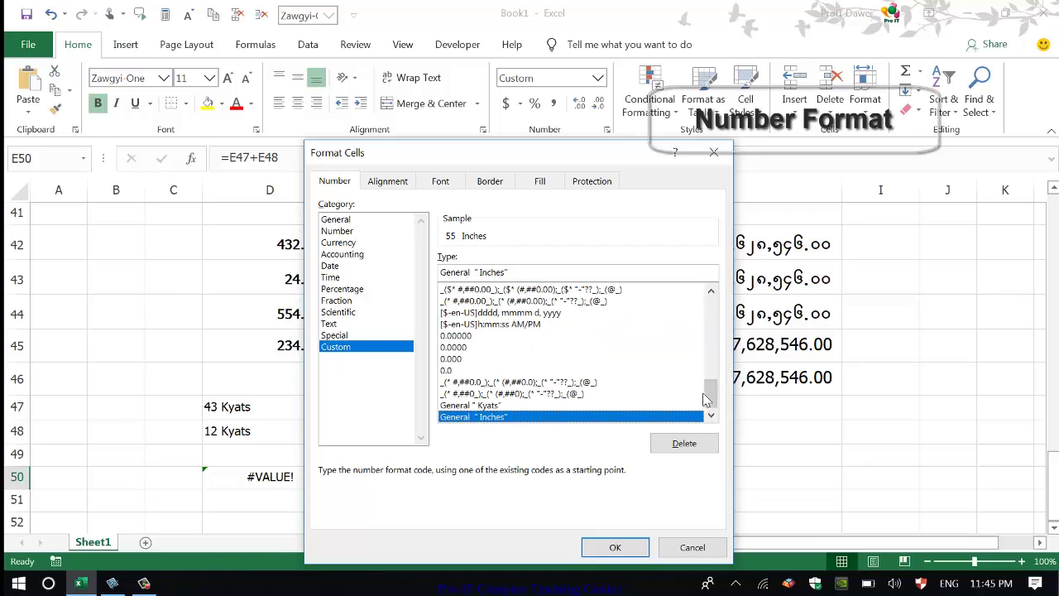
Set E50's format to General " Inches", then bring the Snagit slide to the front.
mouse_move(586, 143)
mouse_down()
mouse_move(747, 129)
mouse_move(778, 149)
mouse_move(759, 170)
mouse_up()
click(667, 323)
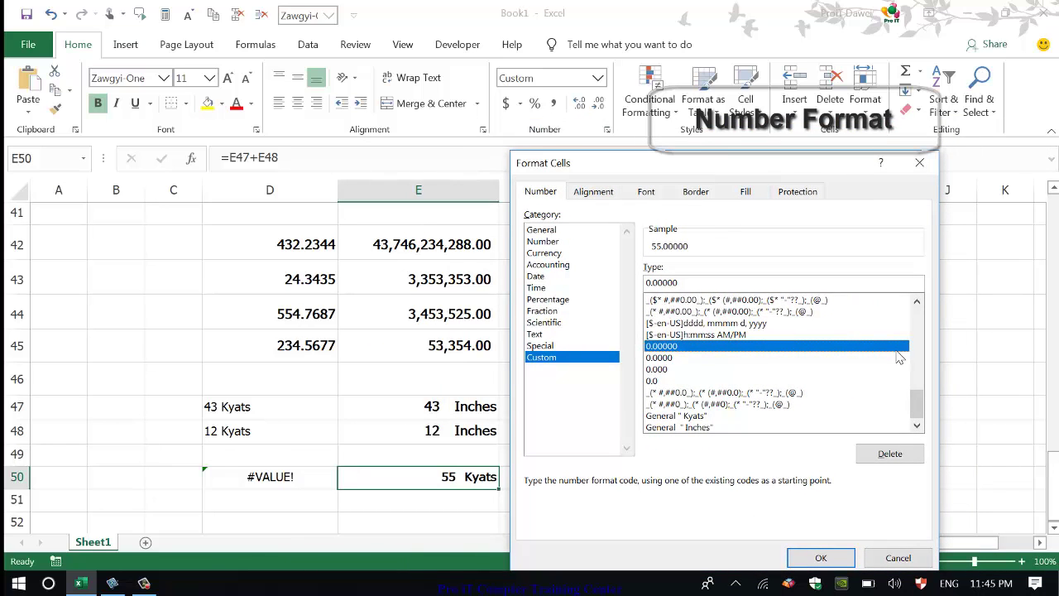
drag(918, 404, 917, 306)
click(681, 301)
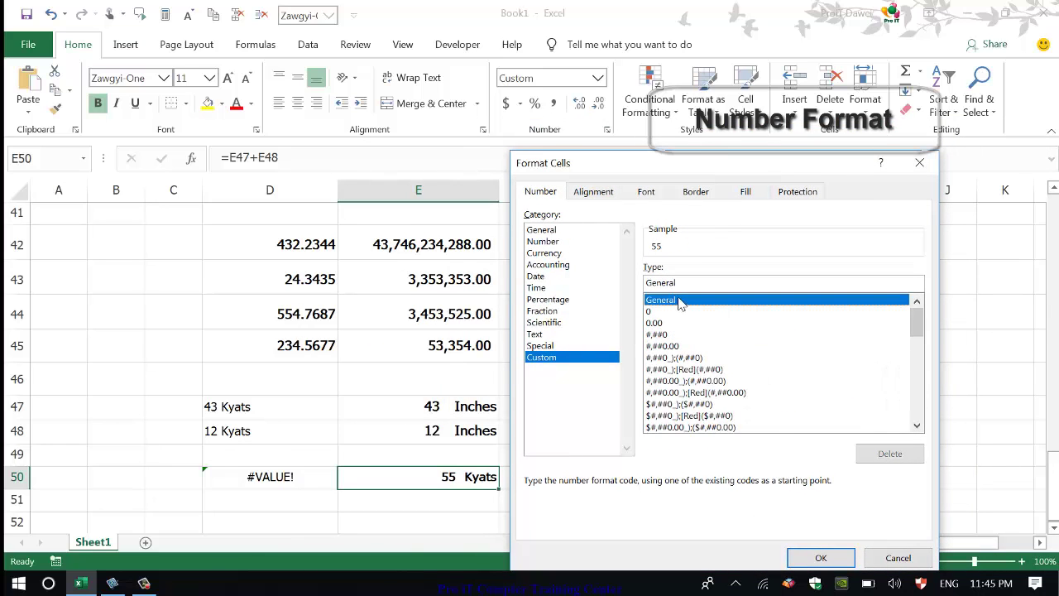
click(697, 291)
text(" Inches)
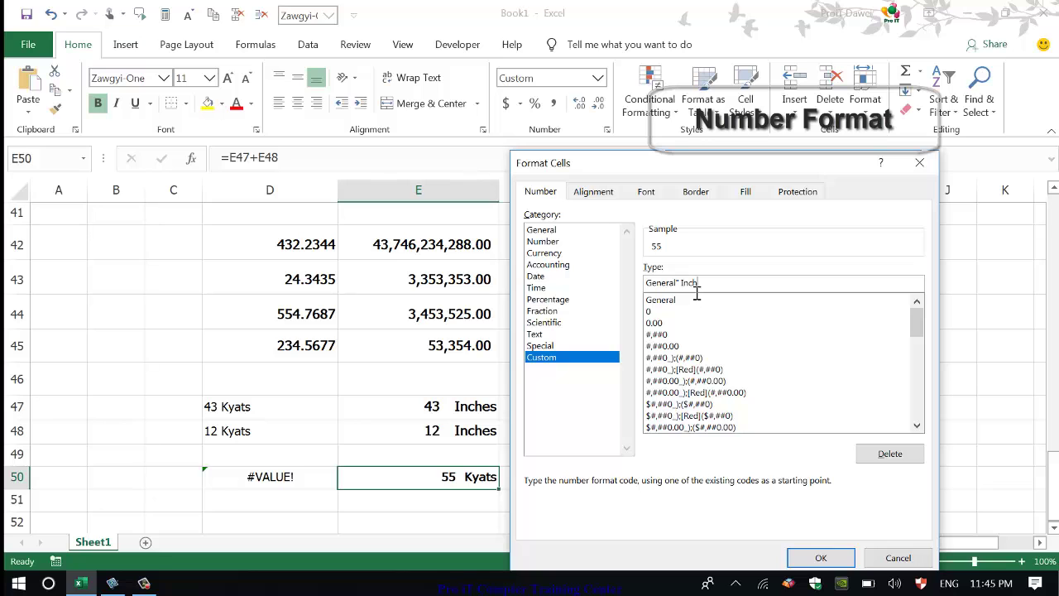
text(")
click(817, 557)
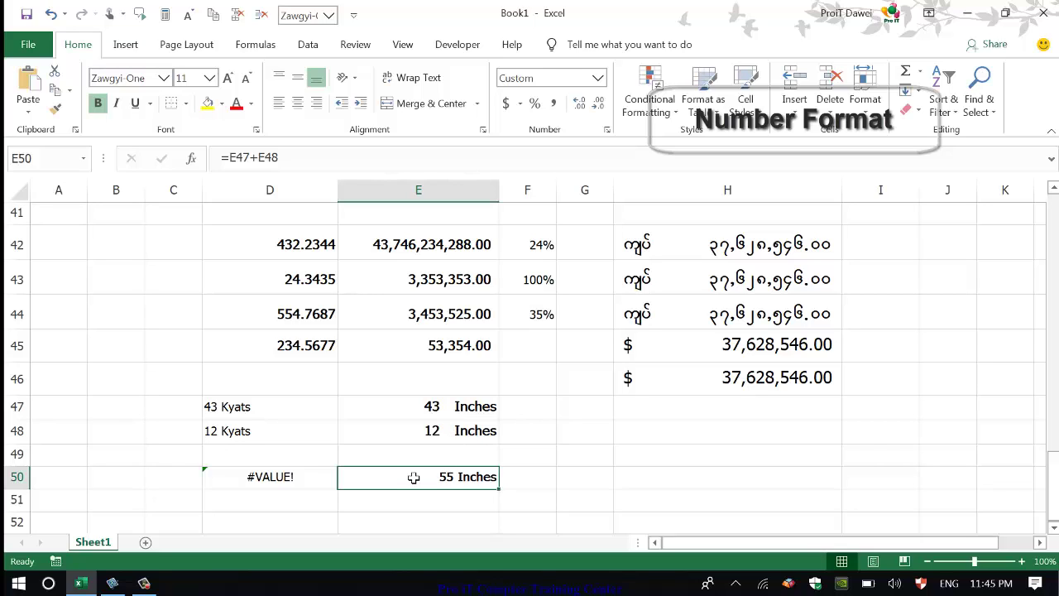
click(284, 484)
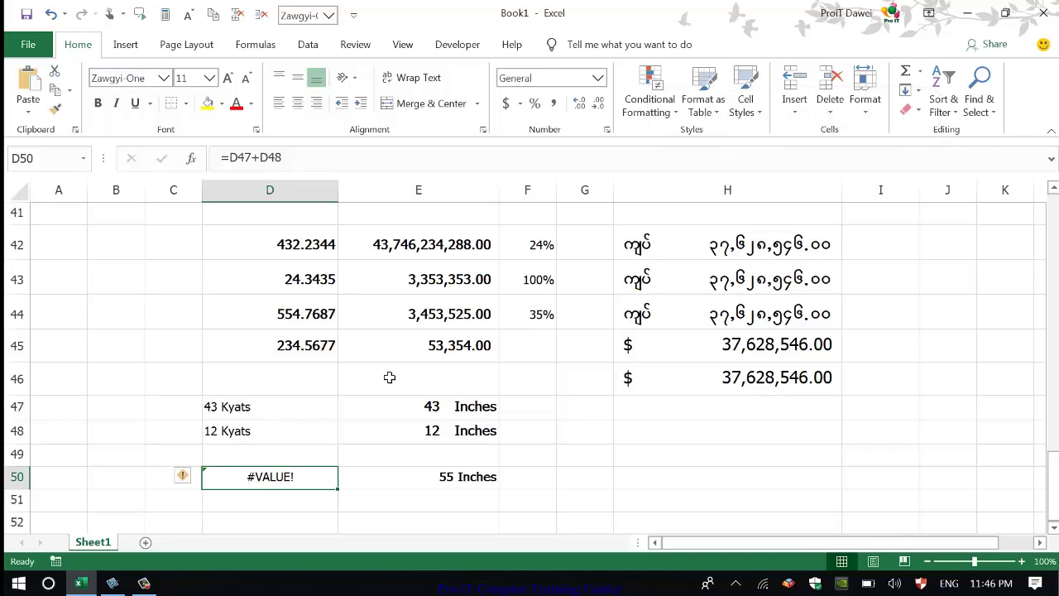
click(113, 584)
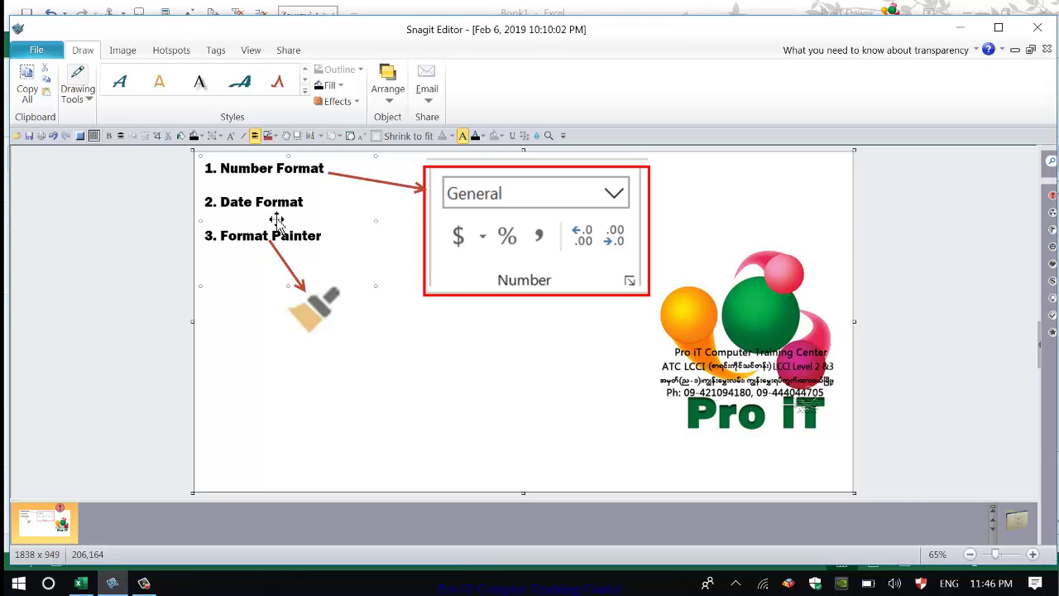
Set the Snagit slide aside and bring Excel's Book1 back to the foreground.
click(132, 587)
click(108, 582)
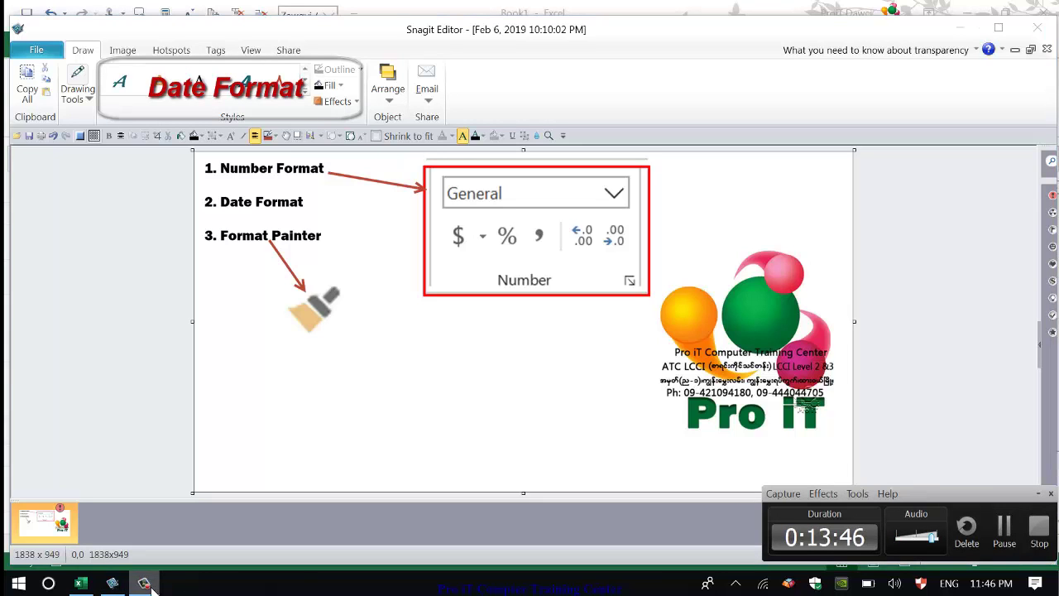
click(80, 584)
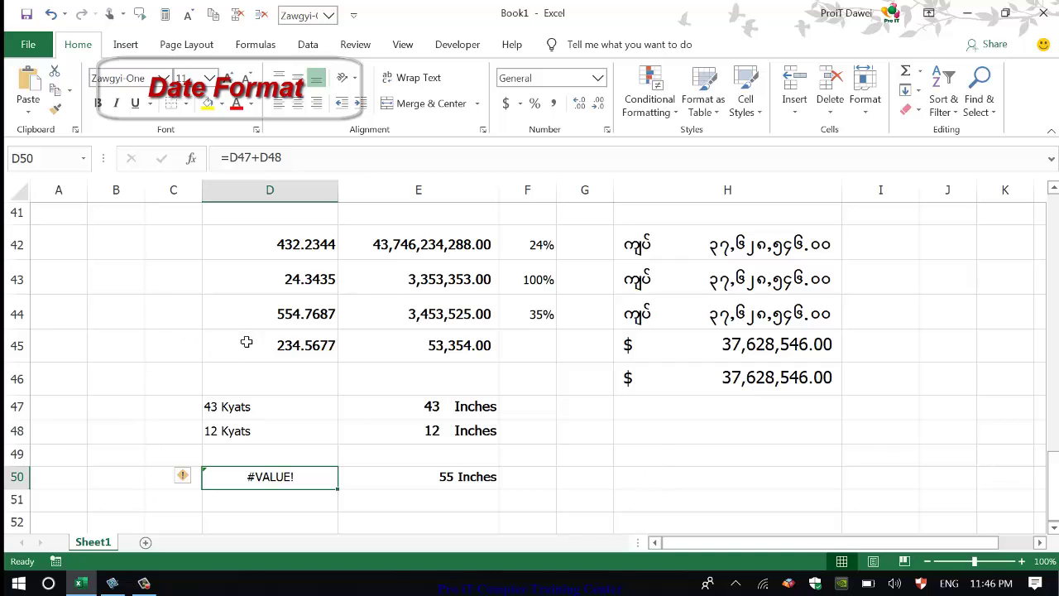
Widen column C and enter 19-Nov-2019 into C43, C44 and C45.
drag(204, 192, 306, 212)
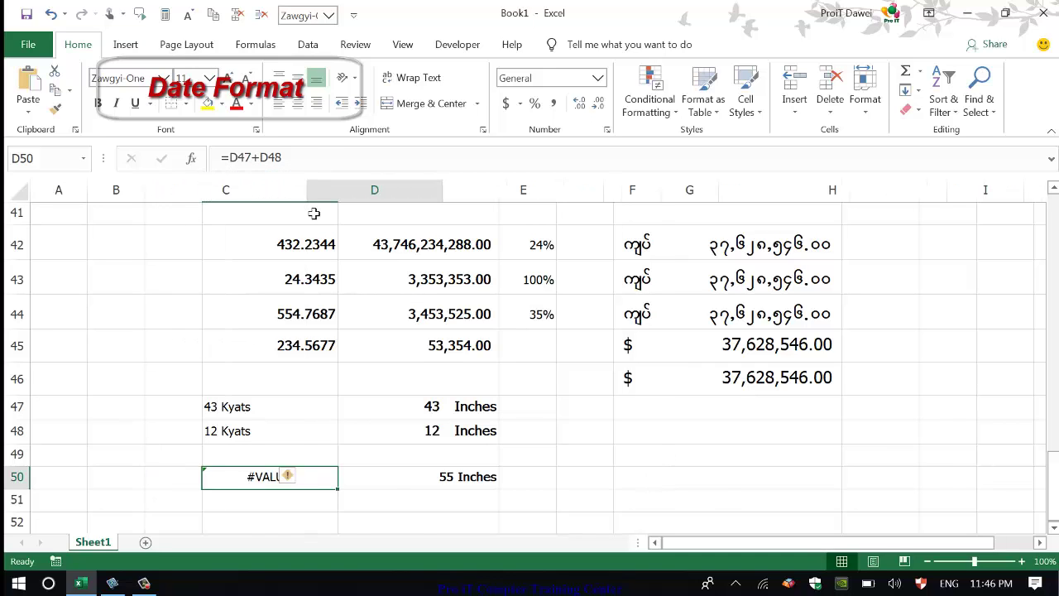
click(223, 273)
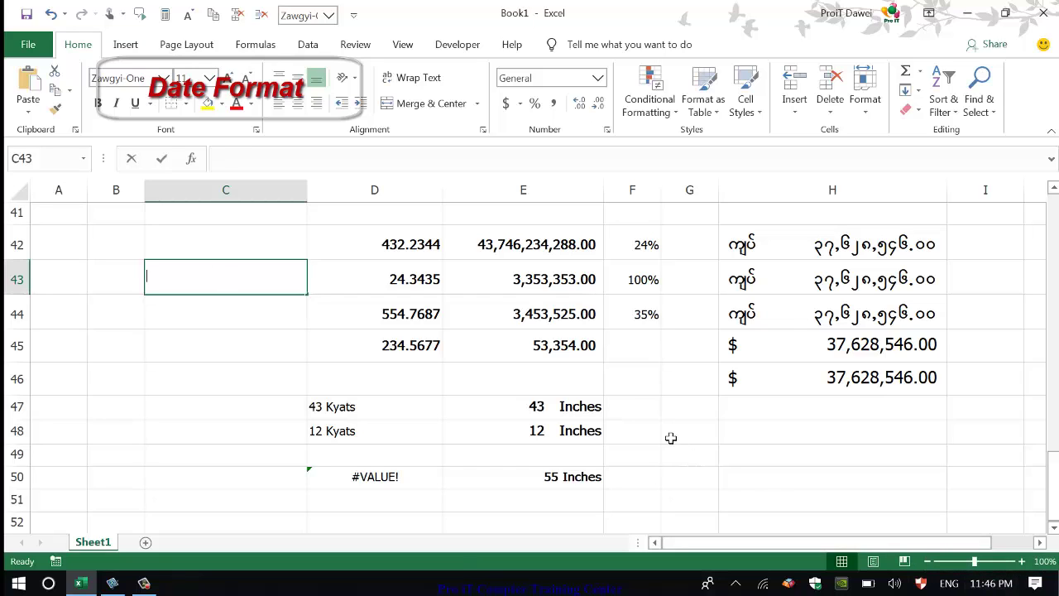
text(19-)
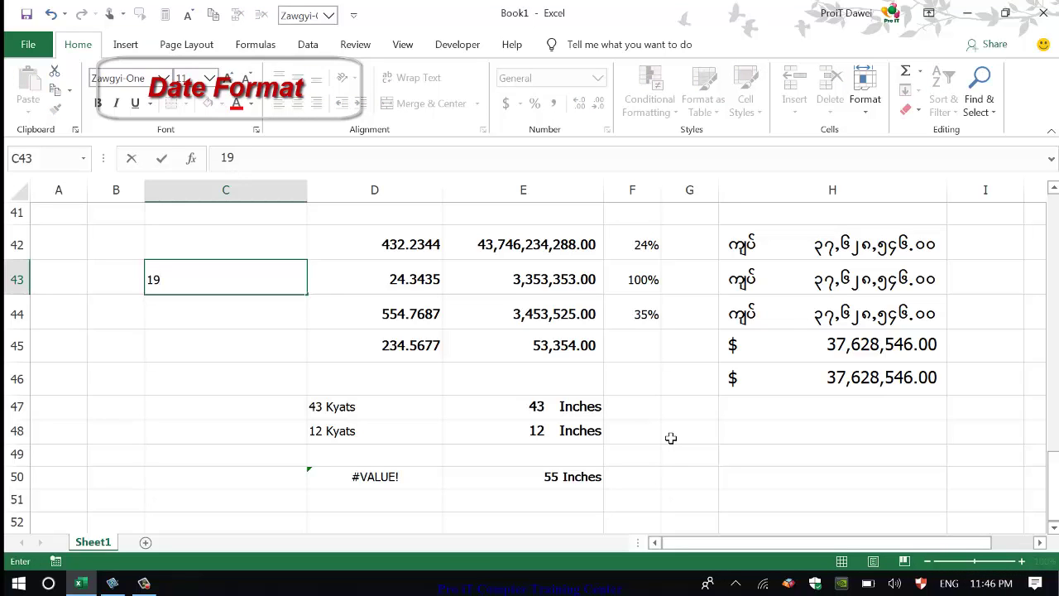
text(Nov-)
text(2019)
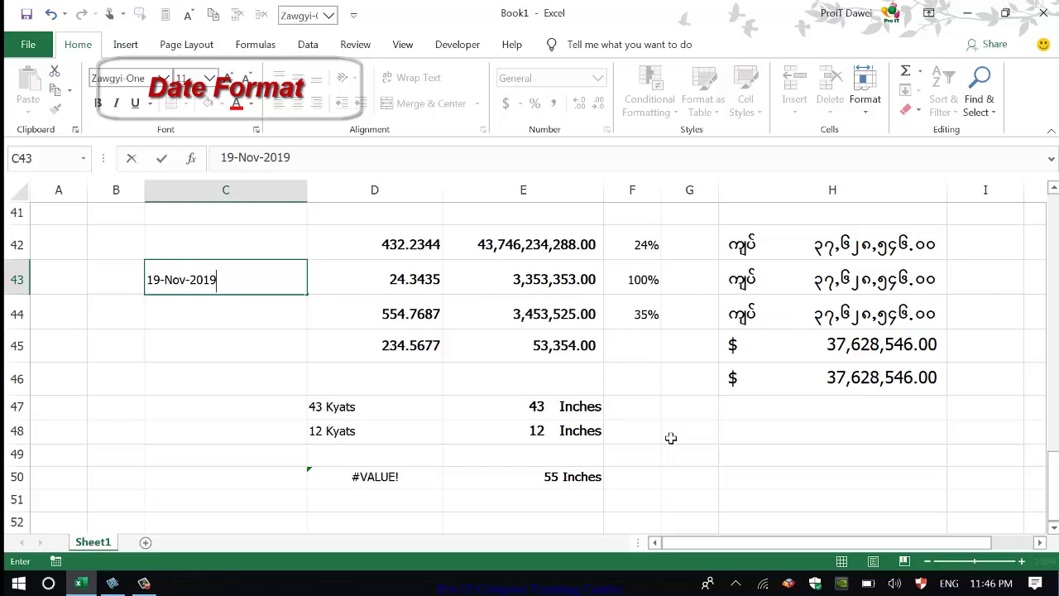
key(Return)
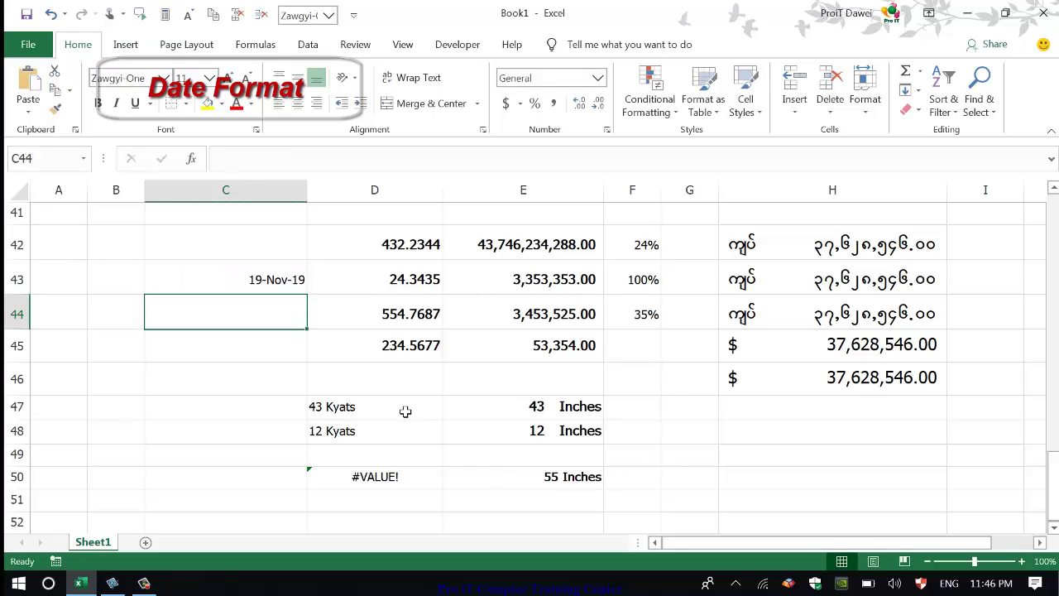
click(269, 286)
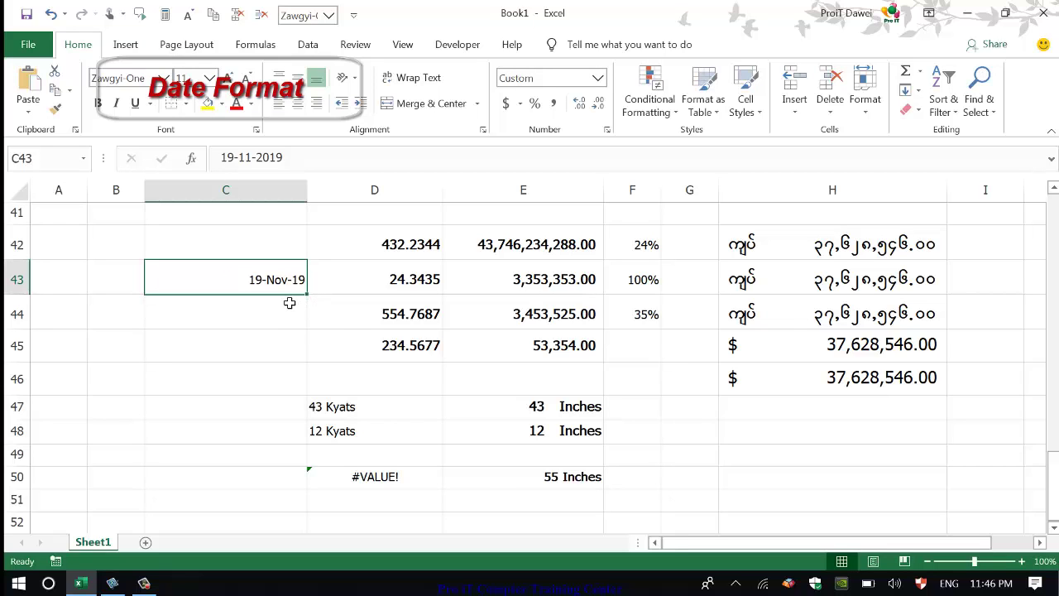
click(284, 309)
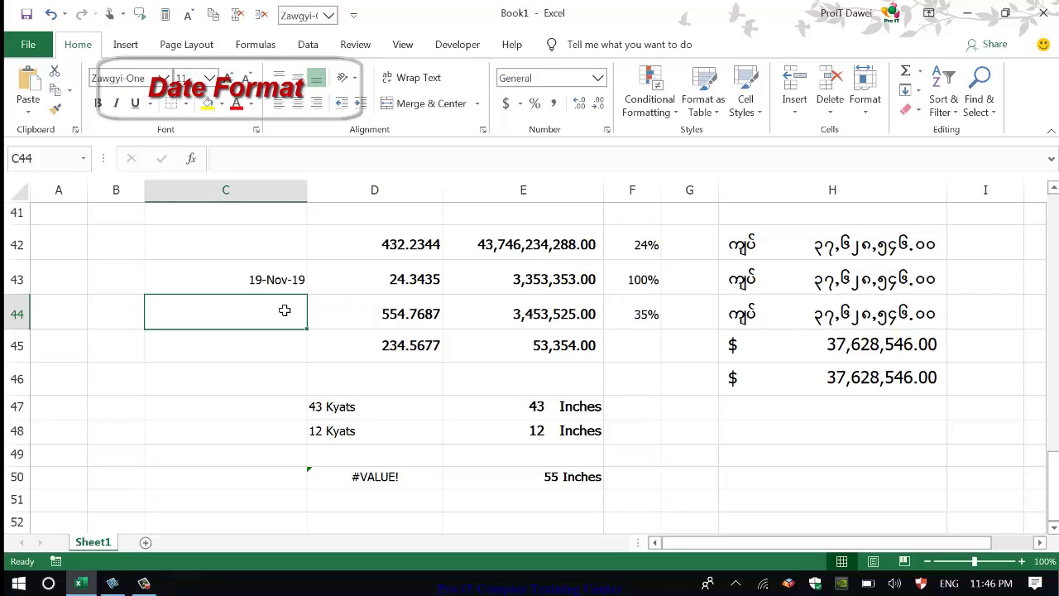
text(19-)
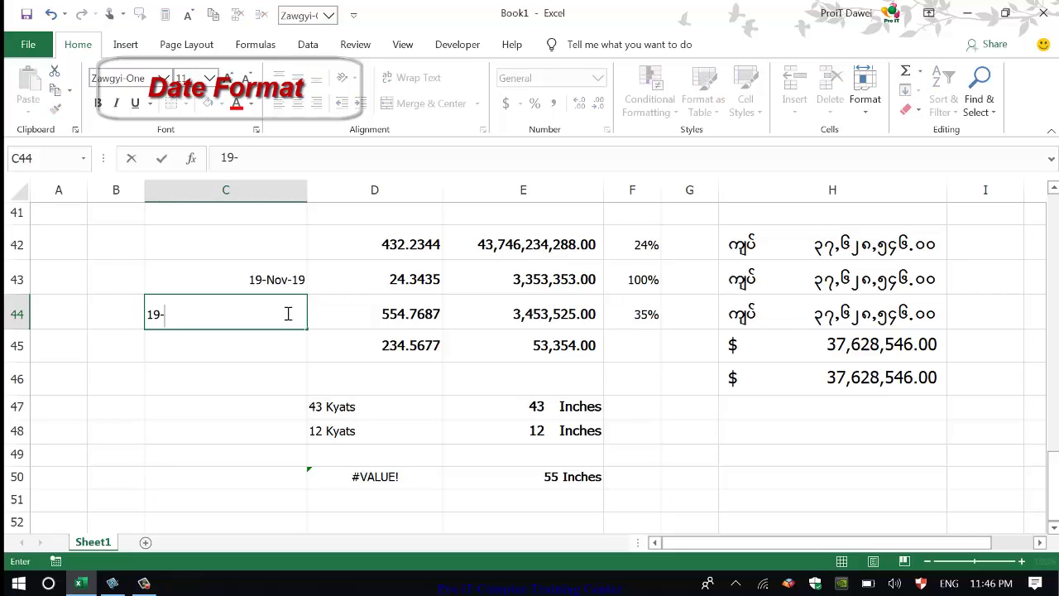
text(N)
text(ov-2019)
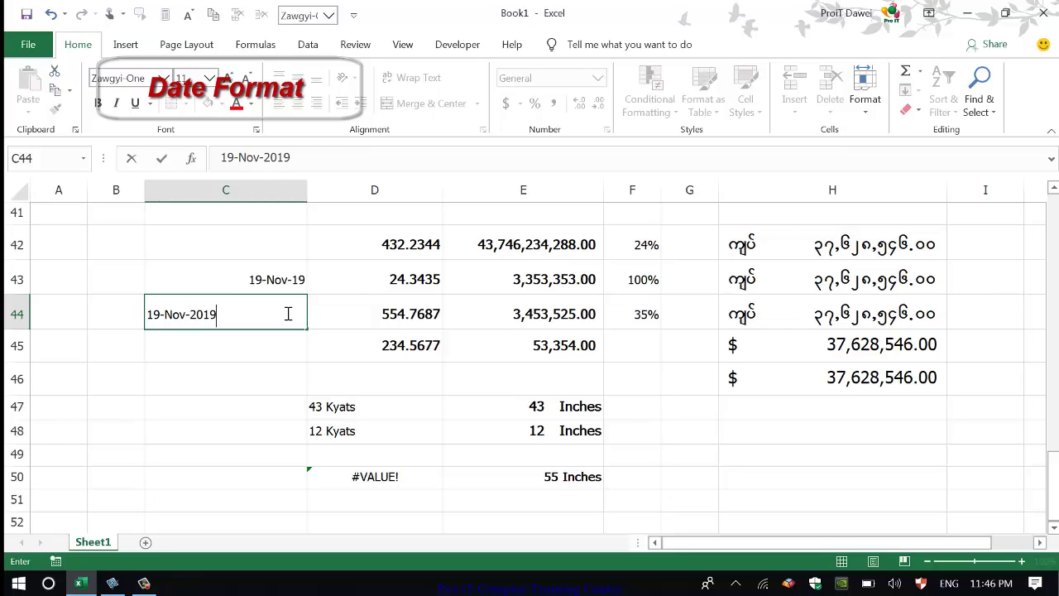
key(Return)
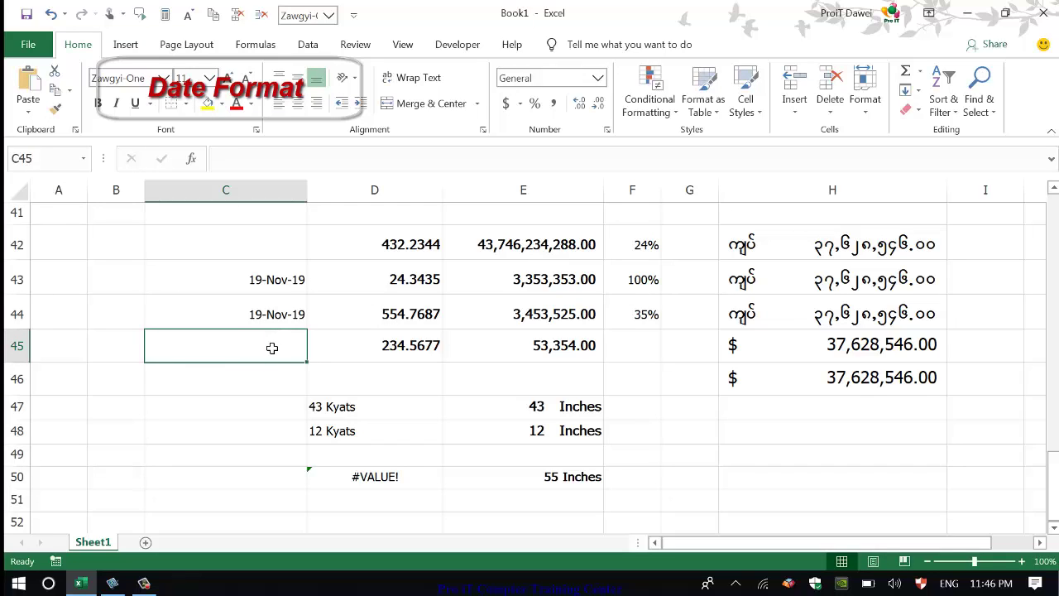
text(19-)
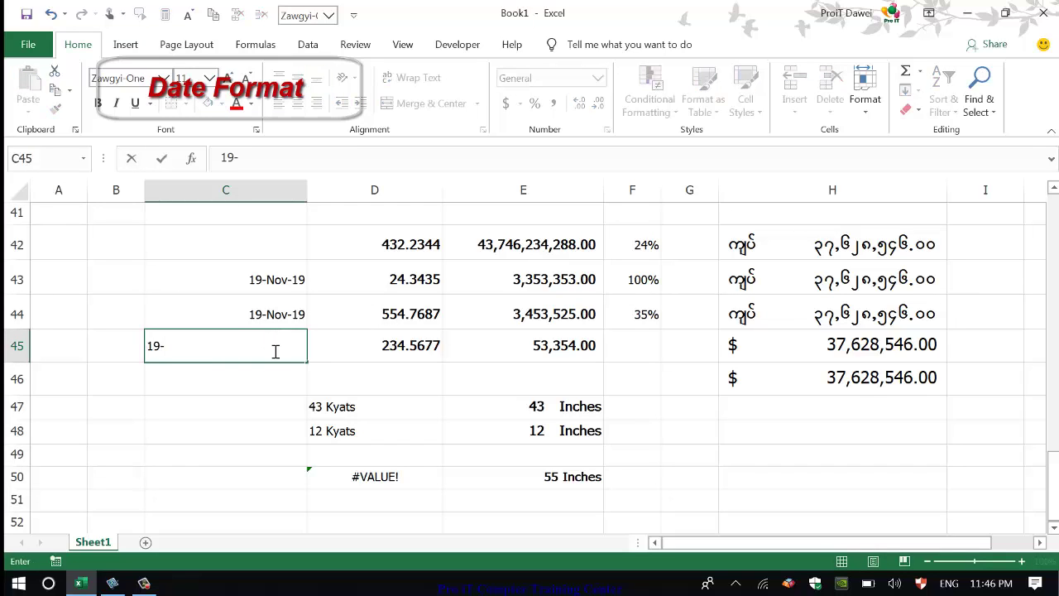
text(Nov-)
text(2019)
click(251, 404)
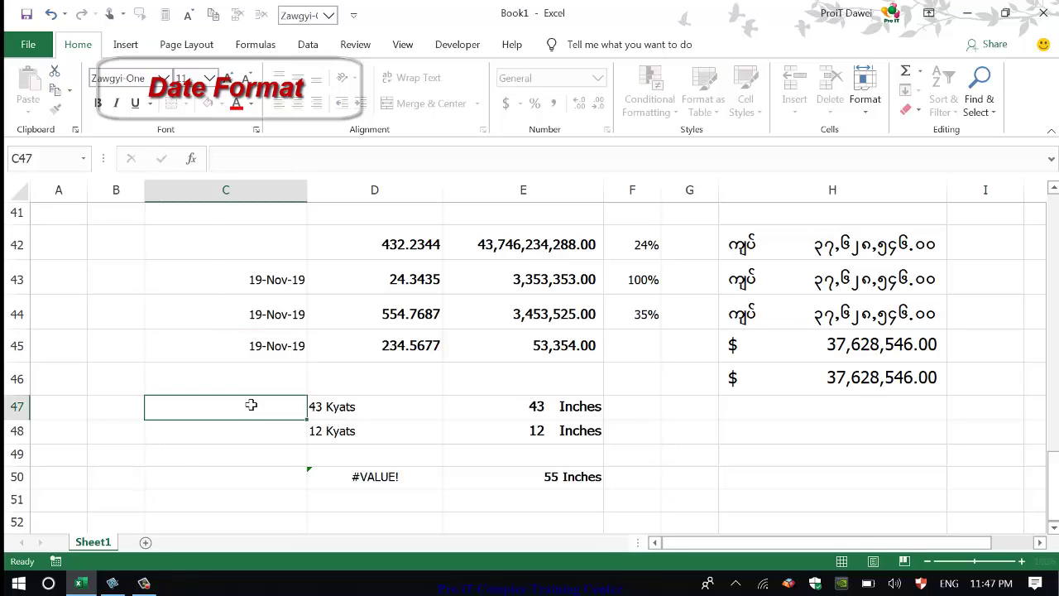
drag(253, 280, 255, 347)
right_click(253, 347)
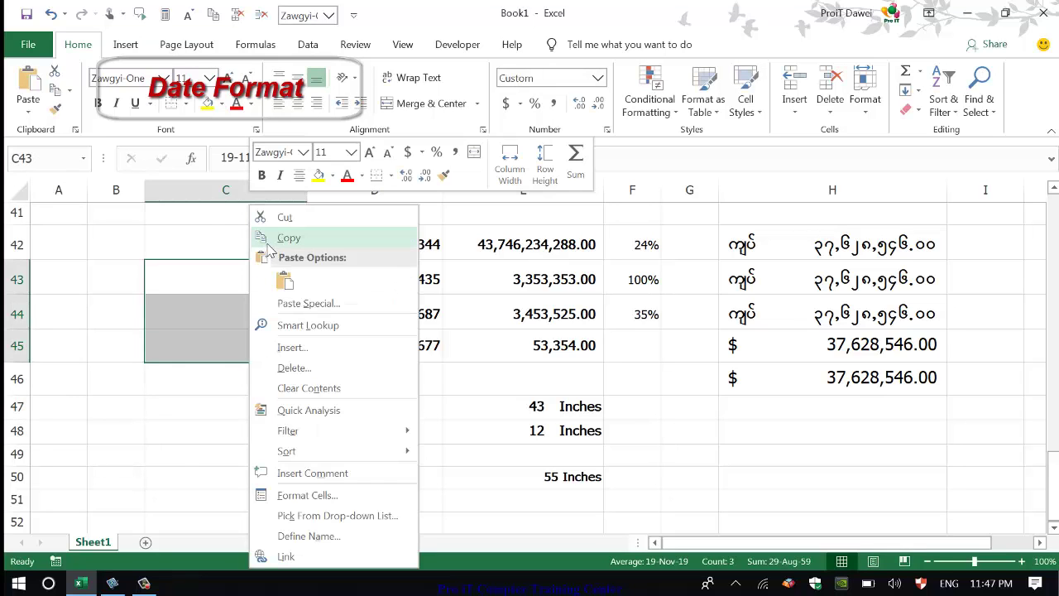
click(282, 238)
click(235, 374)
right_click(235, 374)
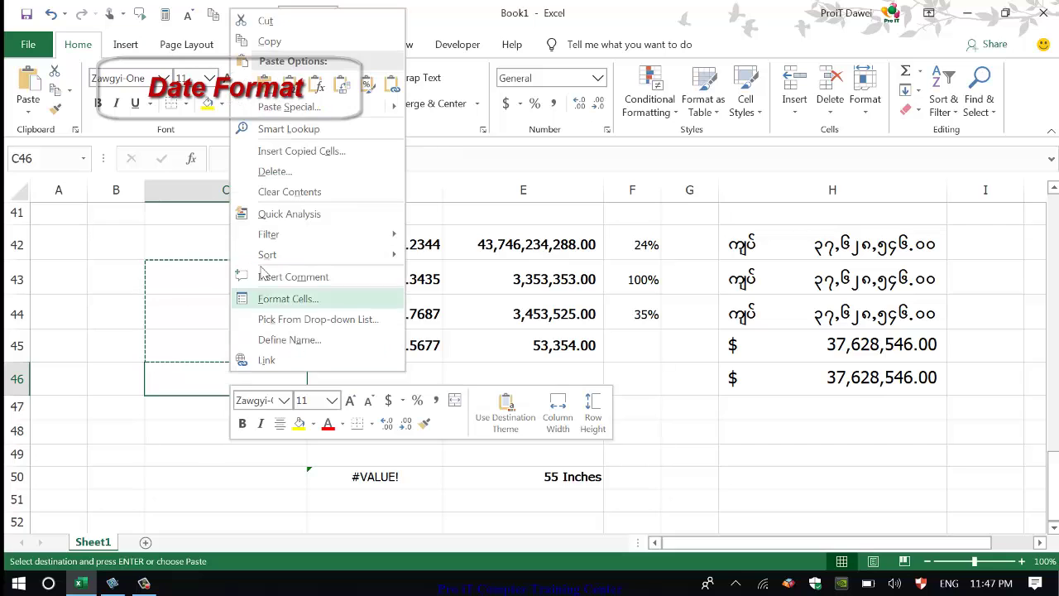
click(265, 83)
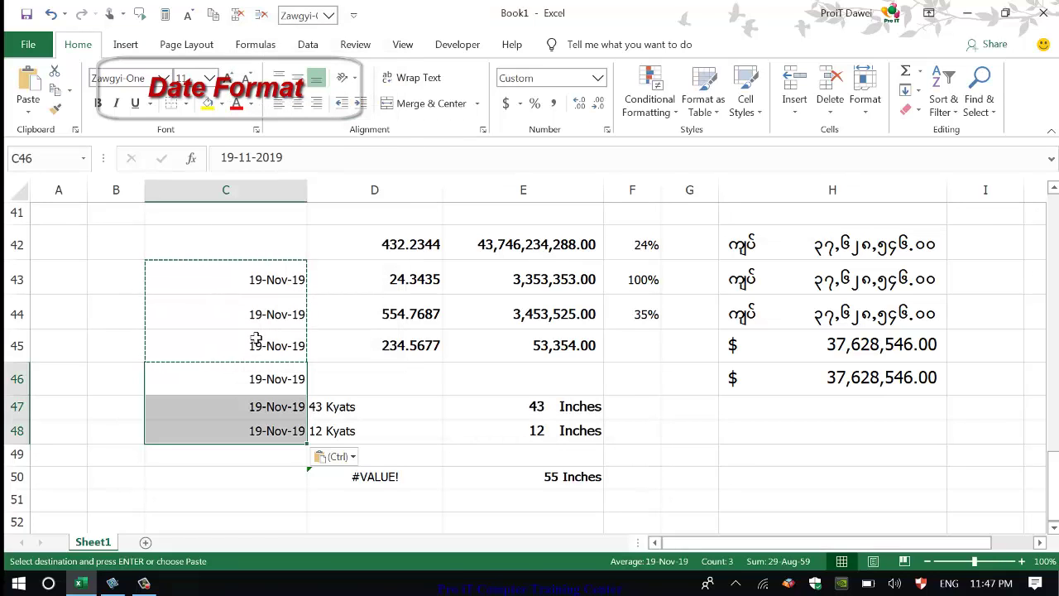
key(Escape)
click(268, 280)
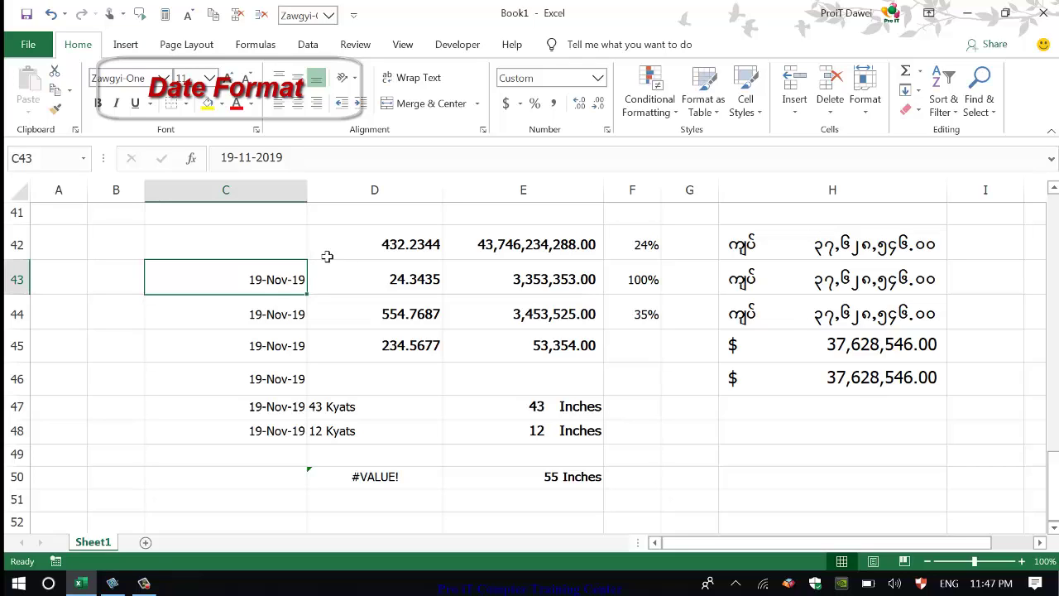
click(263, 319)
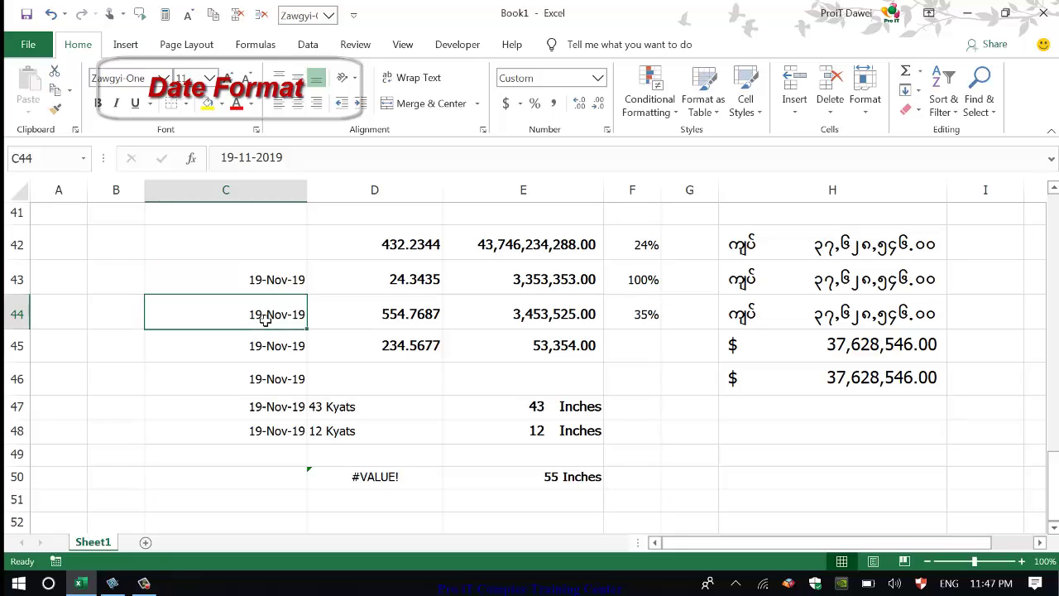
mouse_move(265, 319)
mouse_down()
mouse_move(268, 340)
mouse_move(229, 345)
mouse_up()
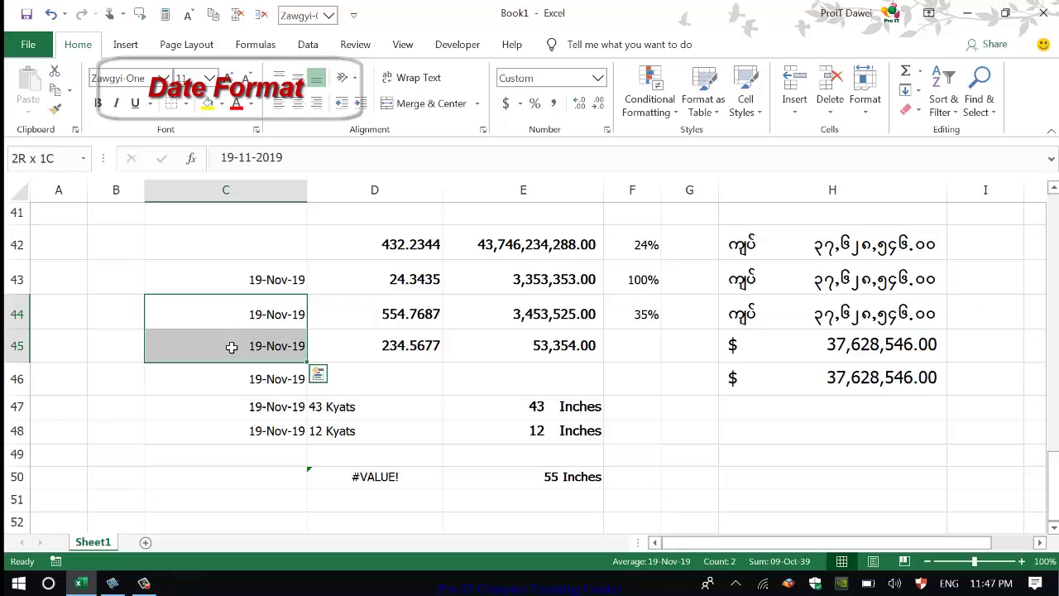
Format C44:C45 as Number with 0 decimal places so they show 43788.
right_click(287, 321)
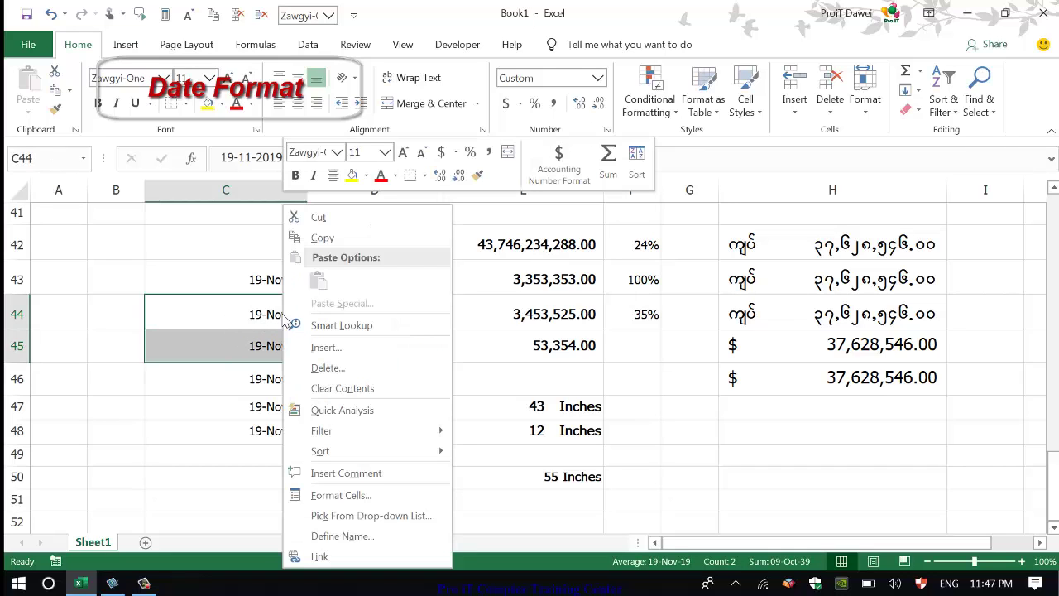
click(339, 495)
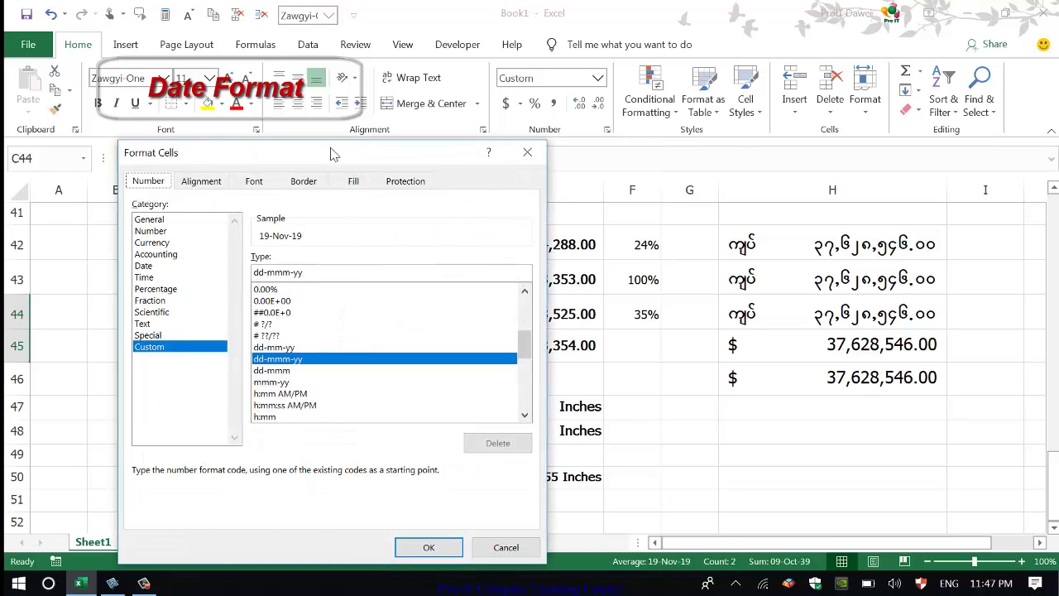
drag(333, 151, 660, 181)
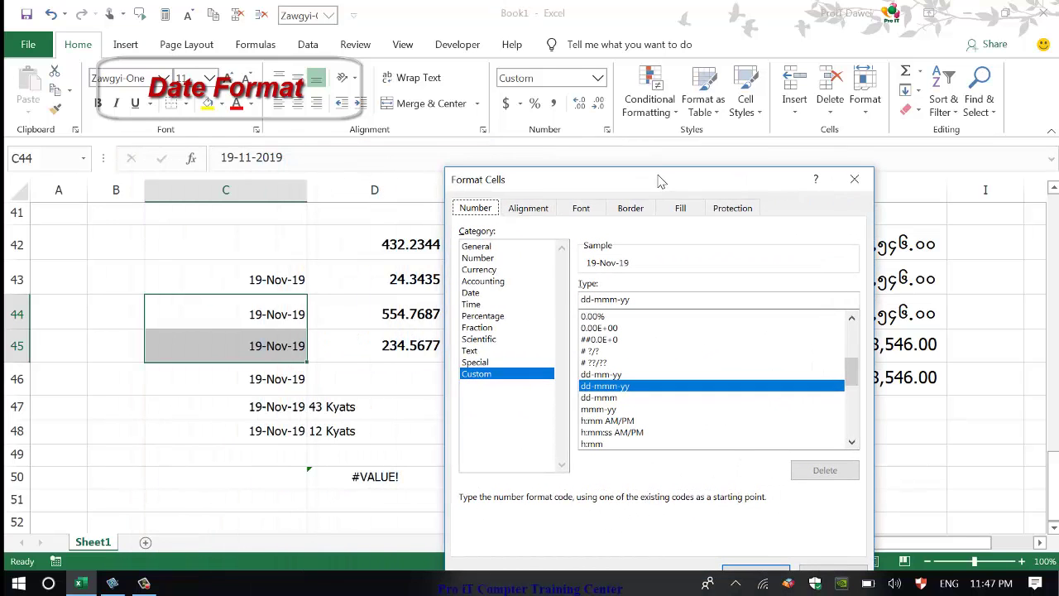
click(482, 259)
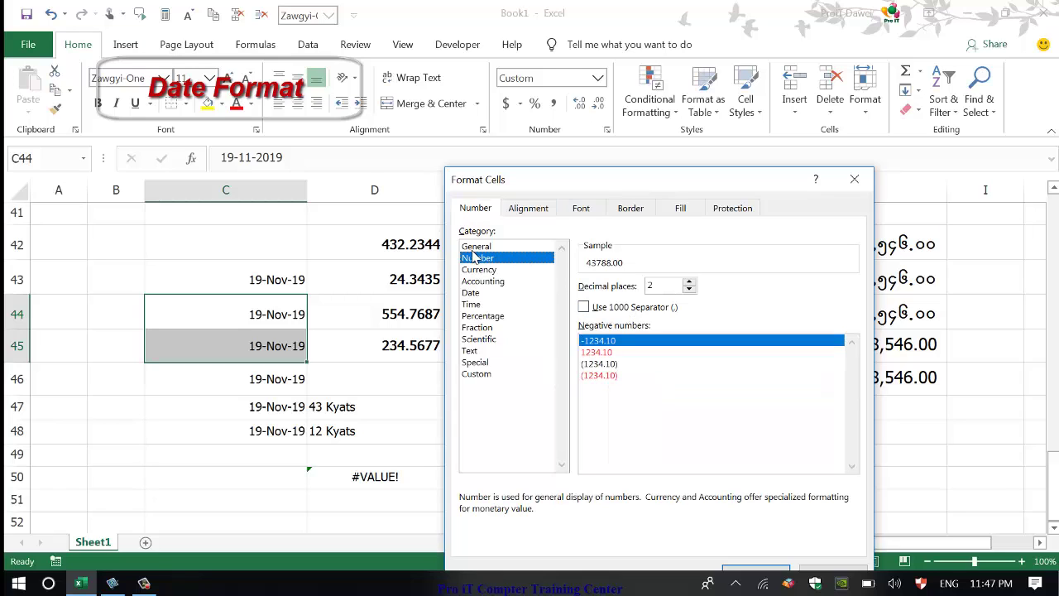
click(689, 290)
click(689, 291)
drag(666, 189, 654, 122)
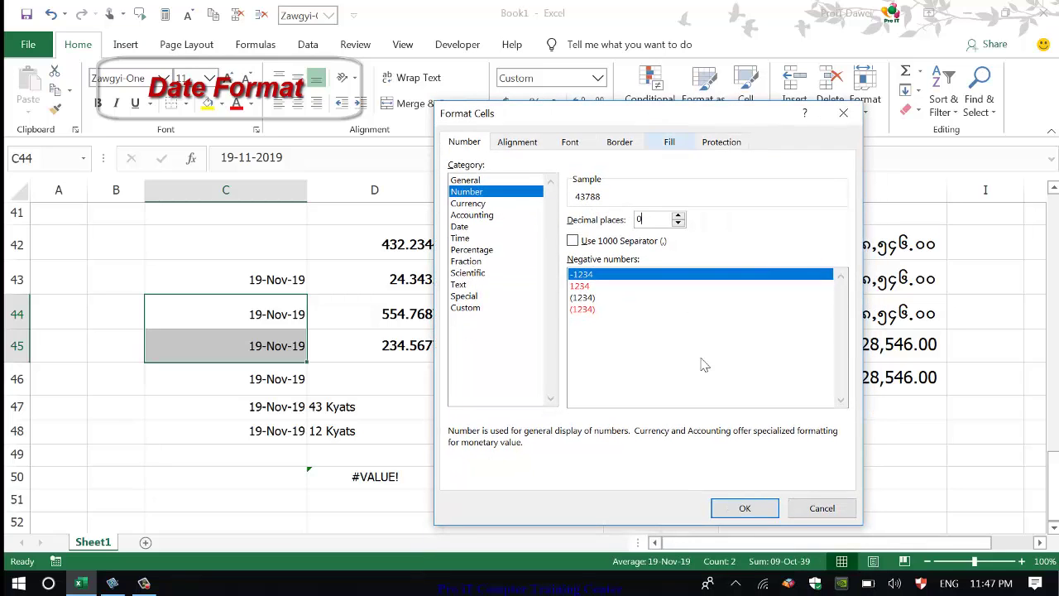
click(745, 507)
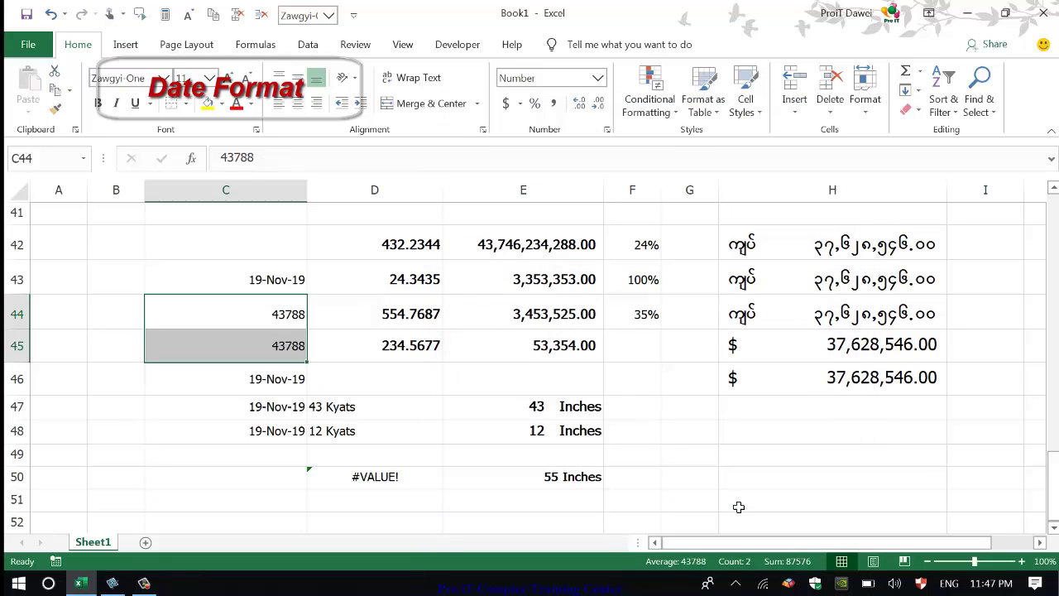
Inspect the stored values in C43, C44 and C45.
drag(252, 288, 257, 341)
click(257, 324)
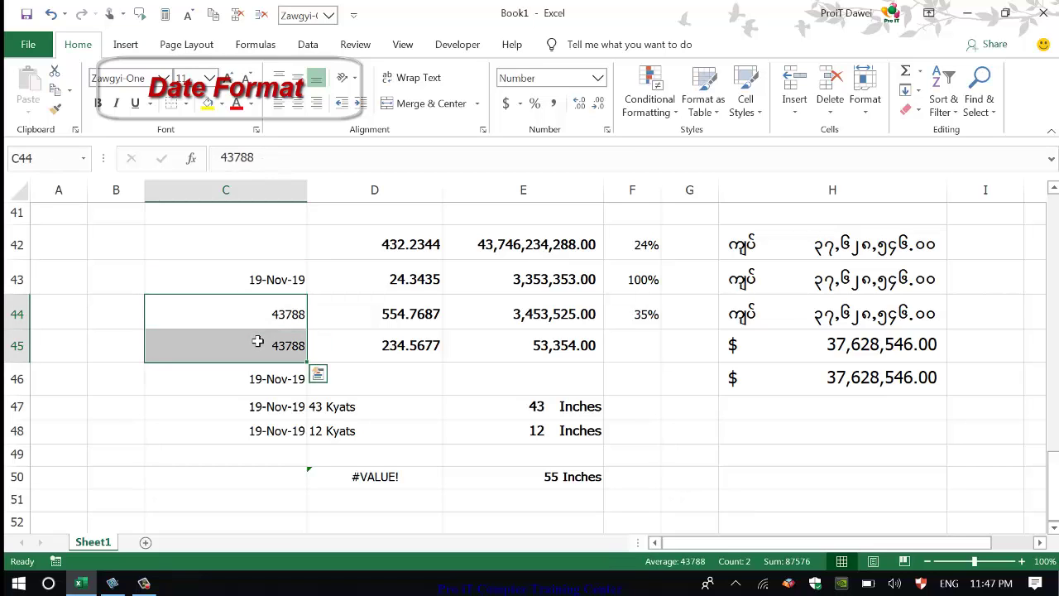
scroll(255, 340, up, 1)
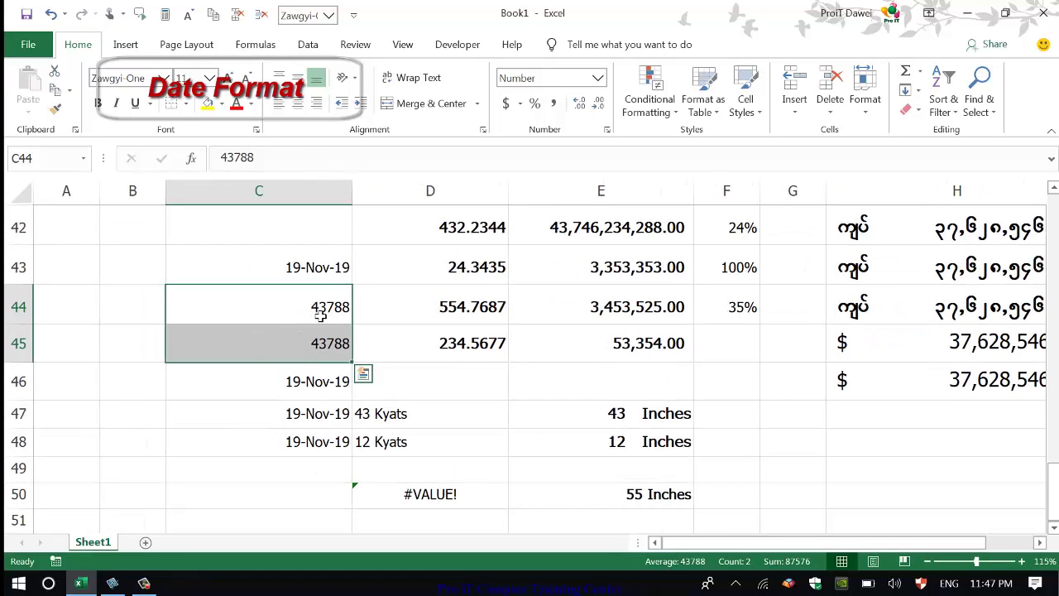
click(315, 276)
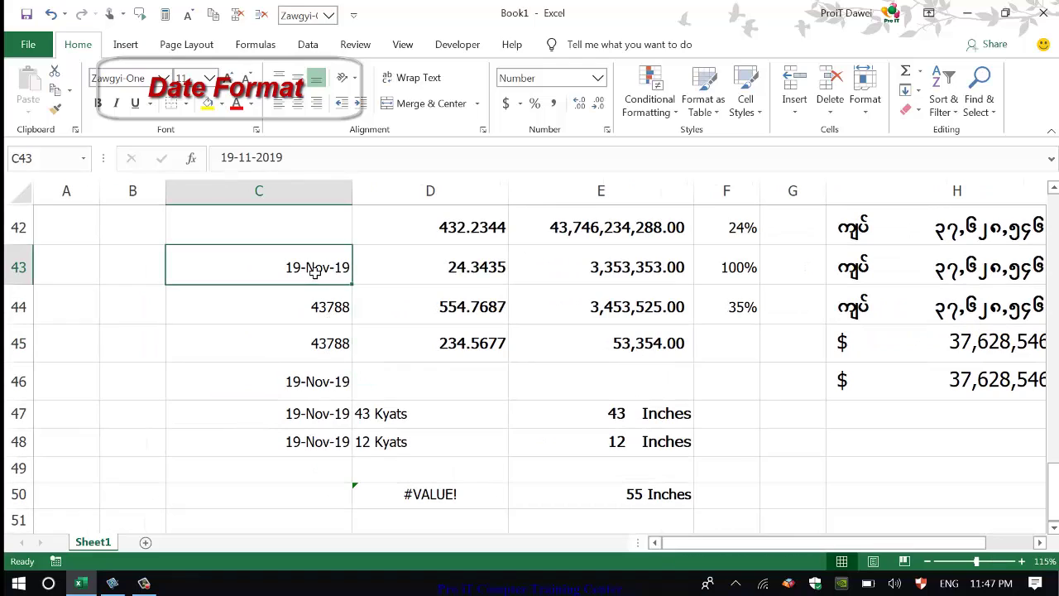
click(319, 318)
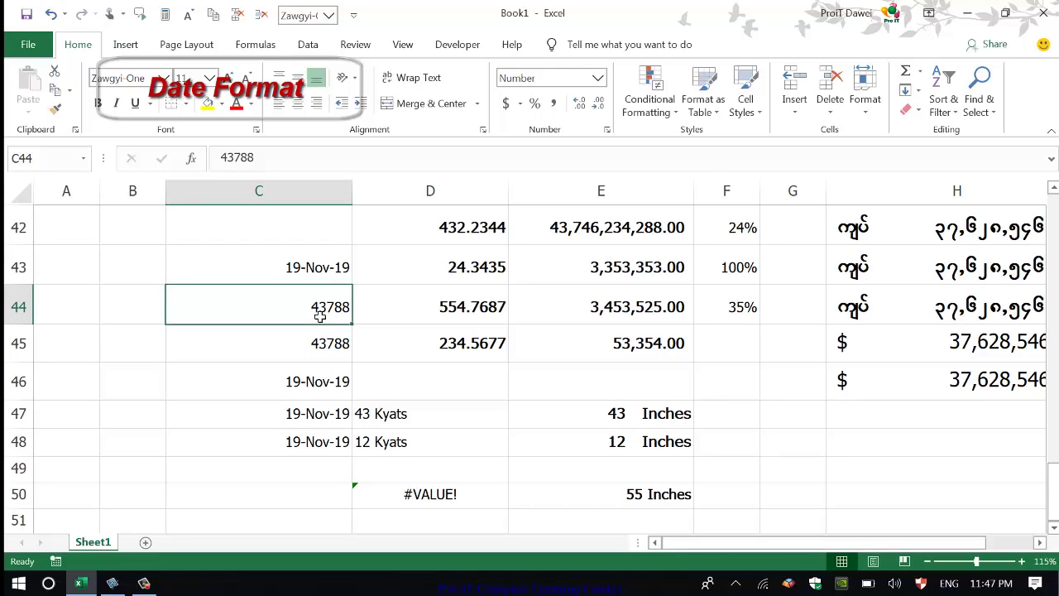
click(316, 343)
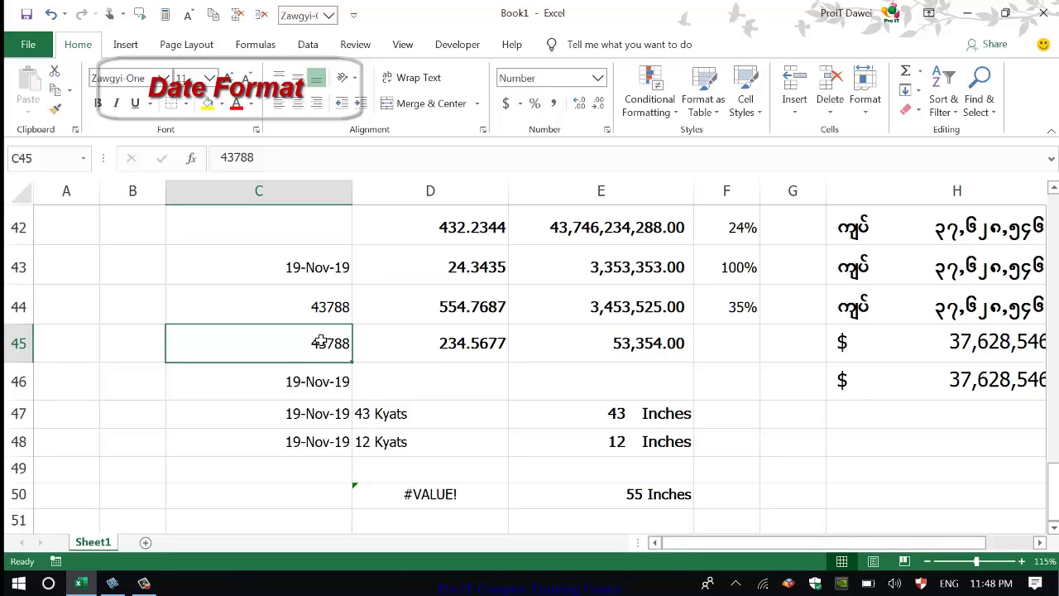
Apply the 3-14-2012 Date type to C45 so it reads 11-19-2019.
right_click(330, 343)
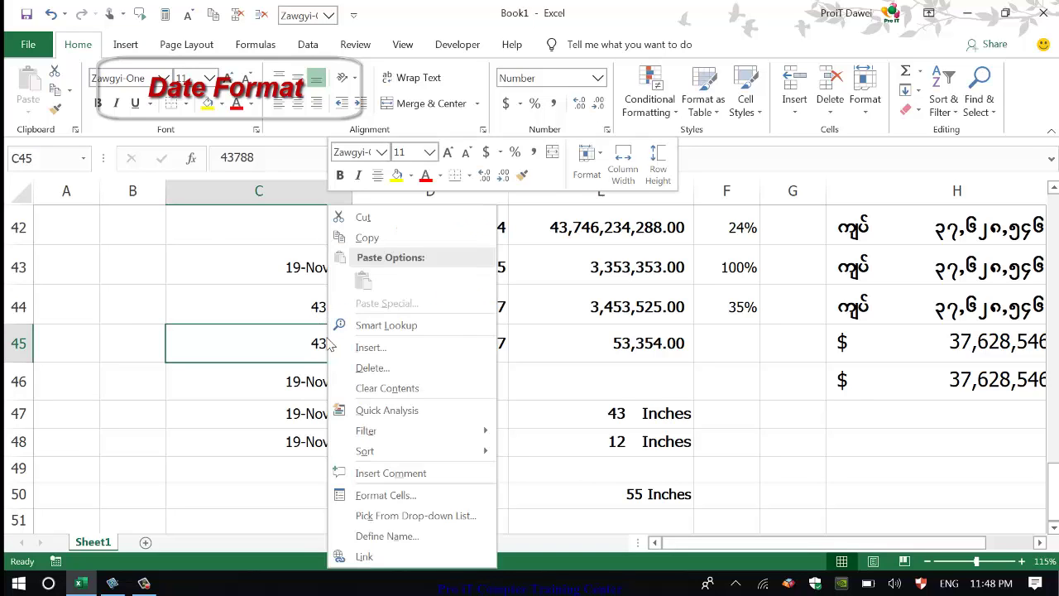
click(372, 495)
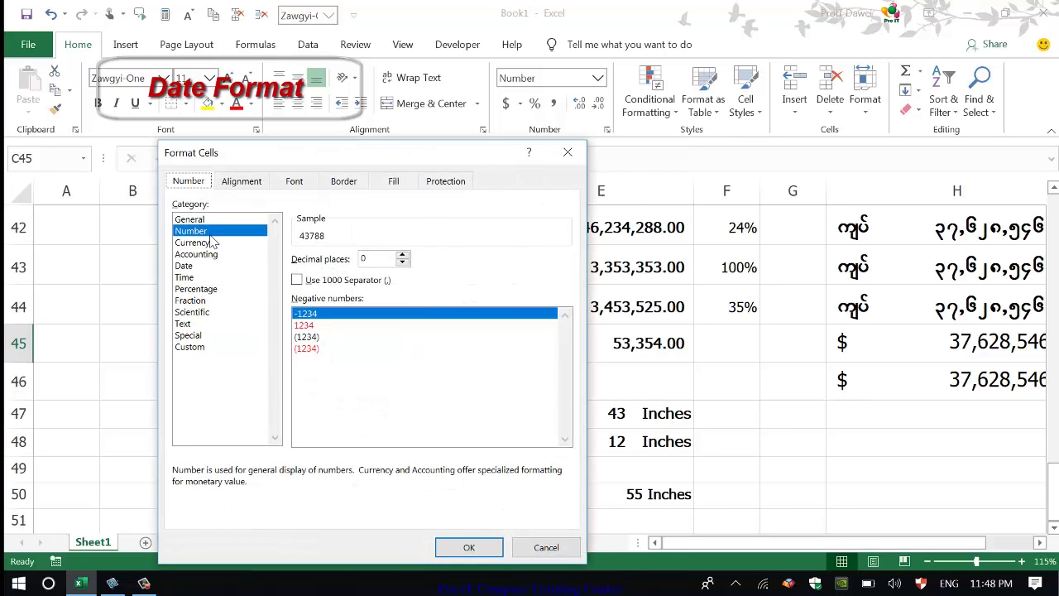
click(568, 153)
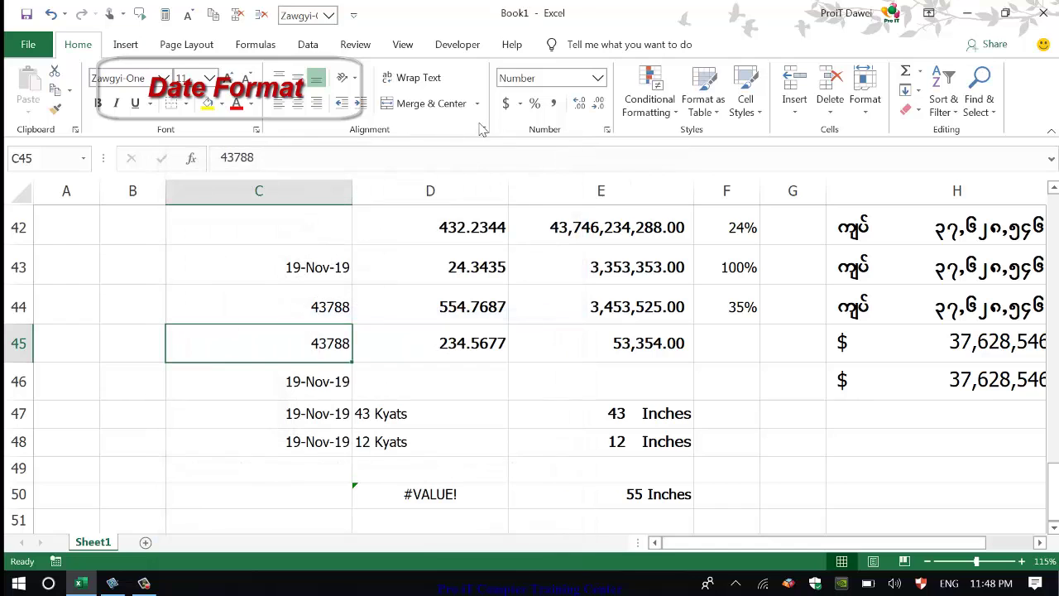
click(608, 131)
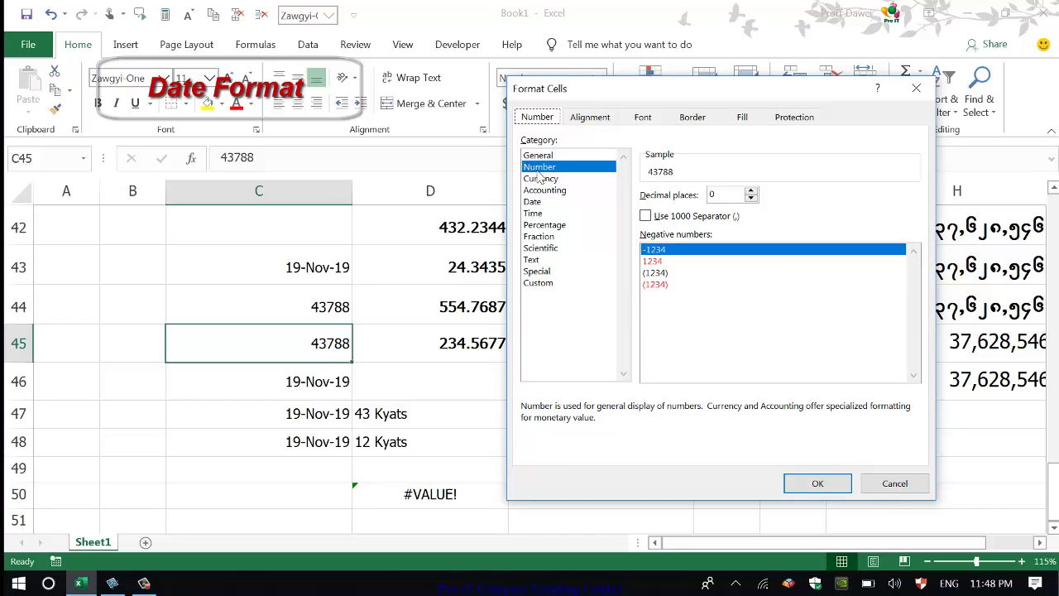
click(540, 179)
click(538, 191)
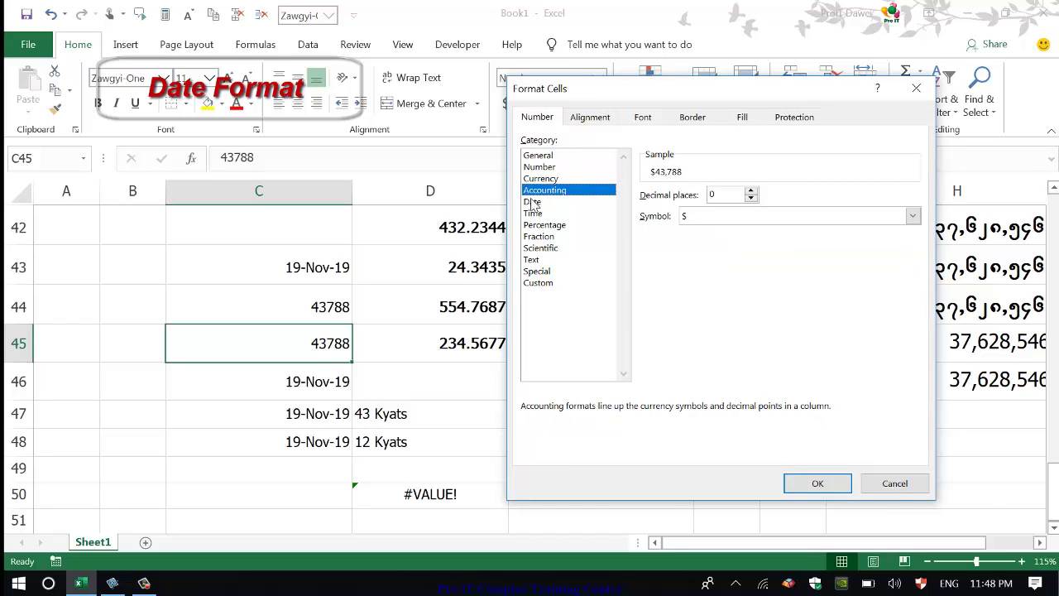
click(532, 202)
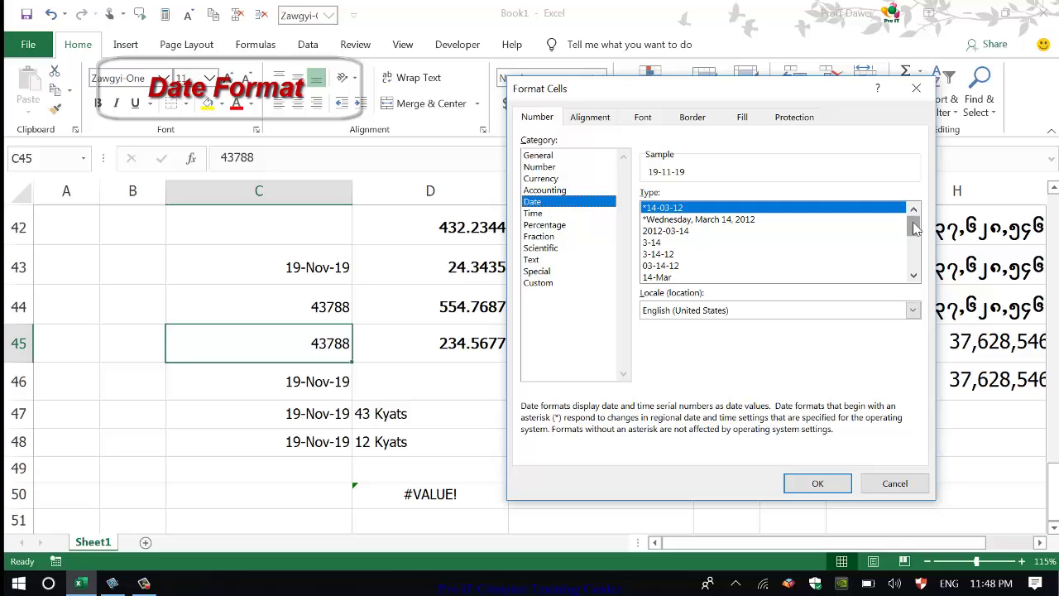
drag(913, 226, 913, 259)
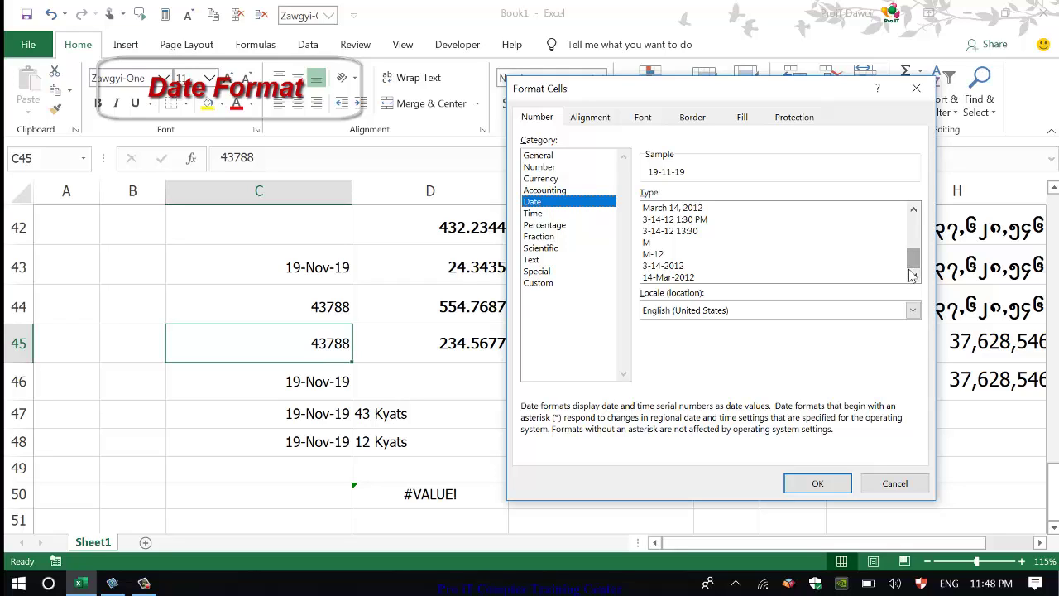
click(654, 267)
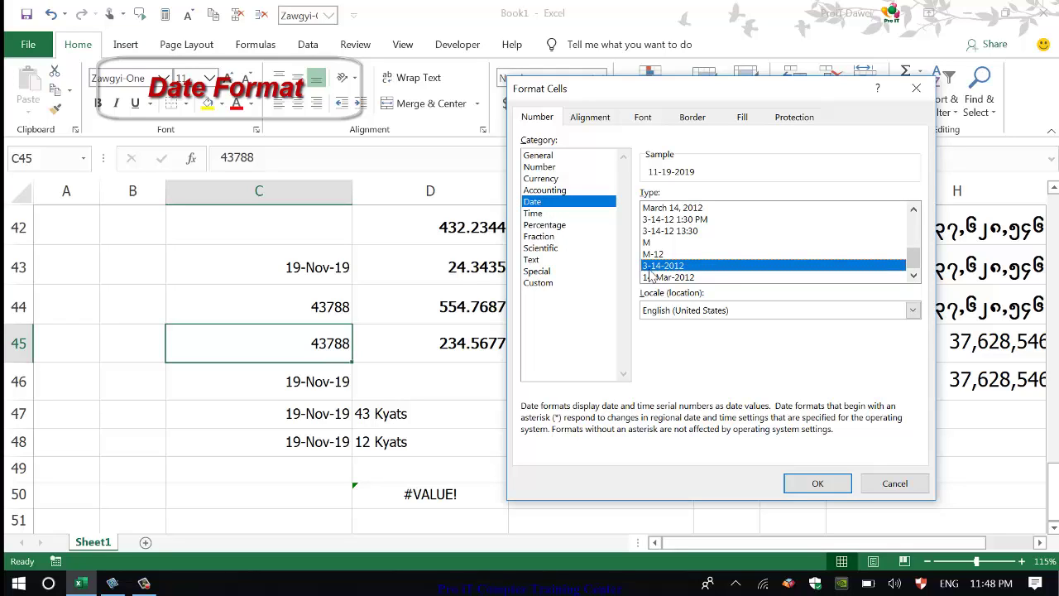
click(816, 483)
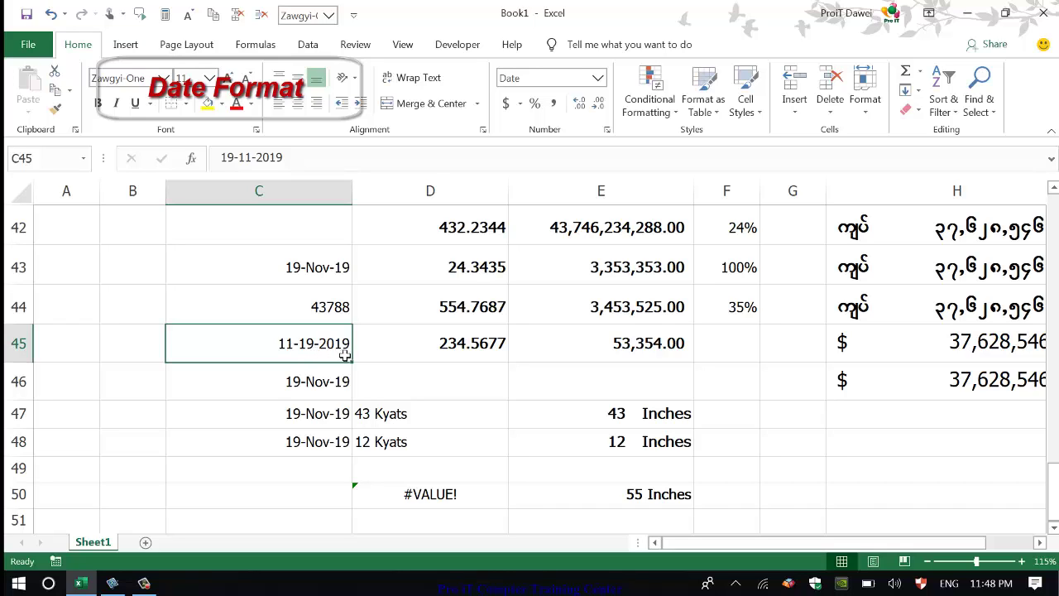
click(314, 384)
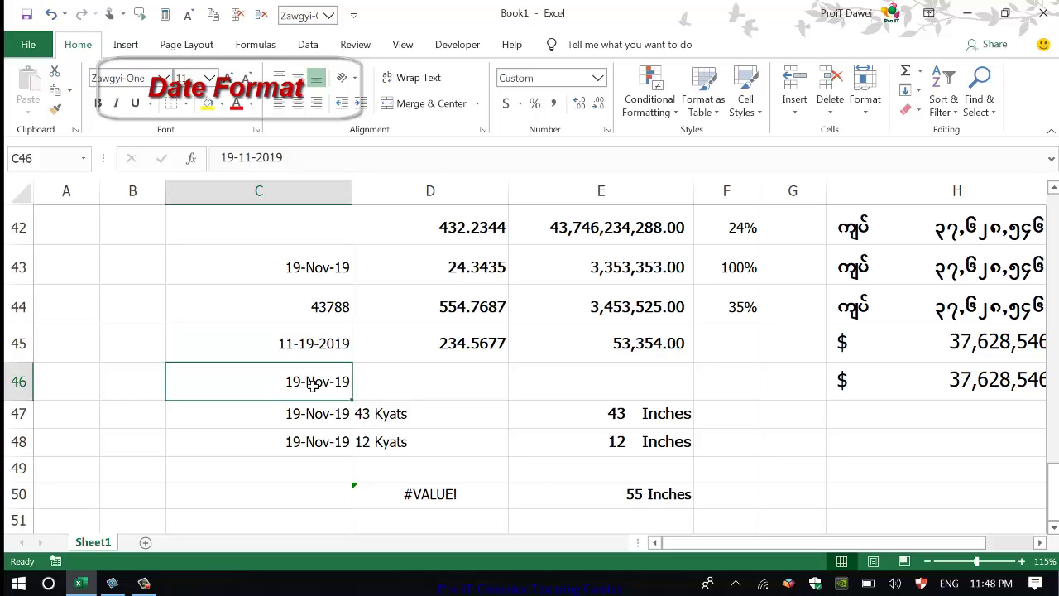
Apply the 14-Mar-2012 Date type to C46 so it reads 19-Nov-2019.
right_click(313, 384)
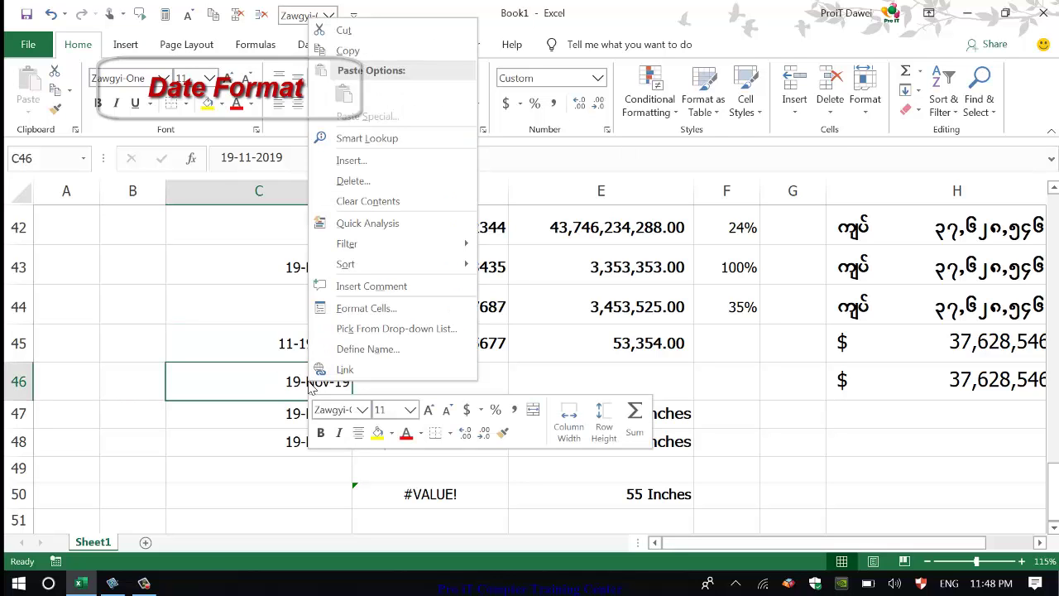
click(374, 308)
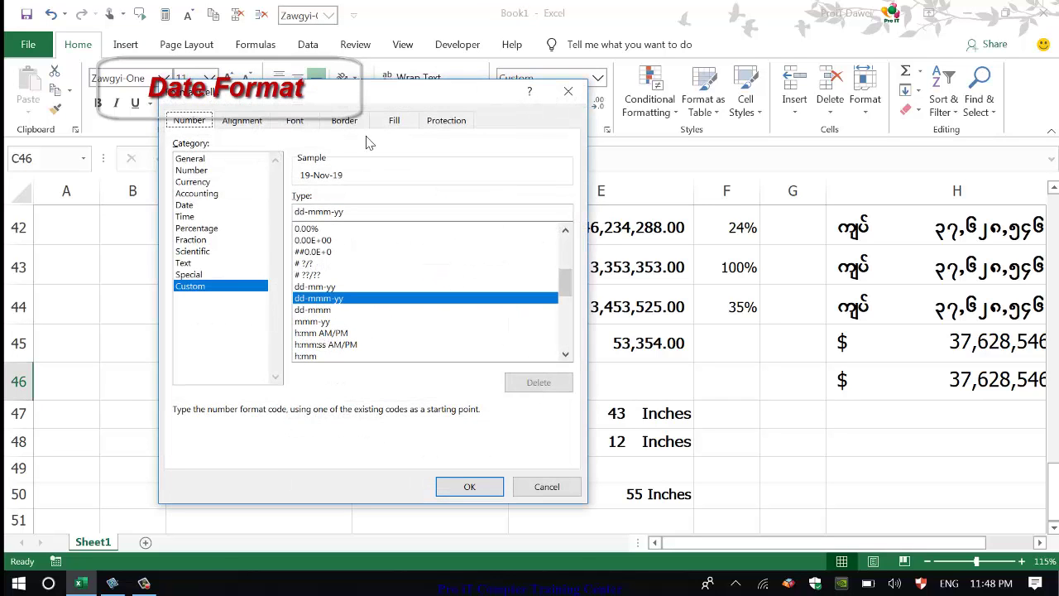
mouse_move(348, 100)
mouse_down()
mouse_move(598, 152)
mouse_move(613, 135)
mouse_up()
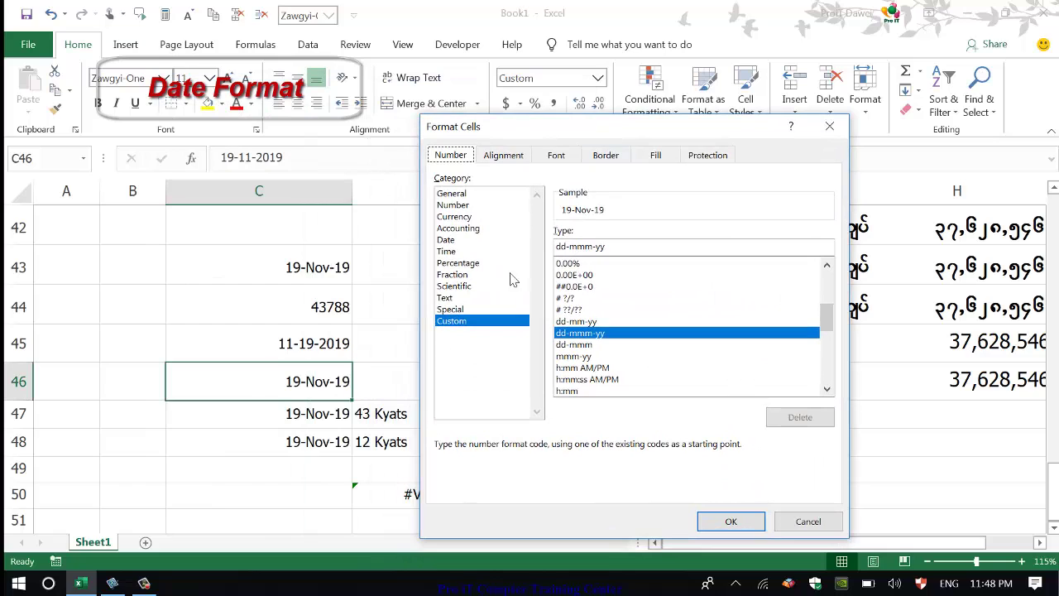
click(447, 241)
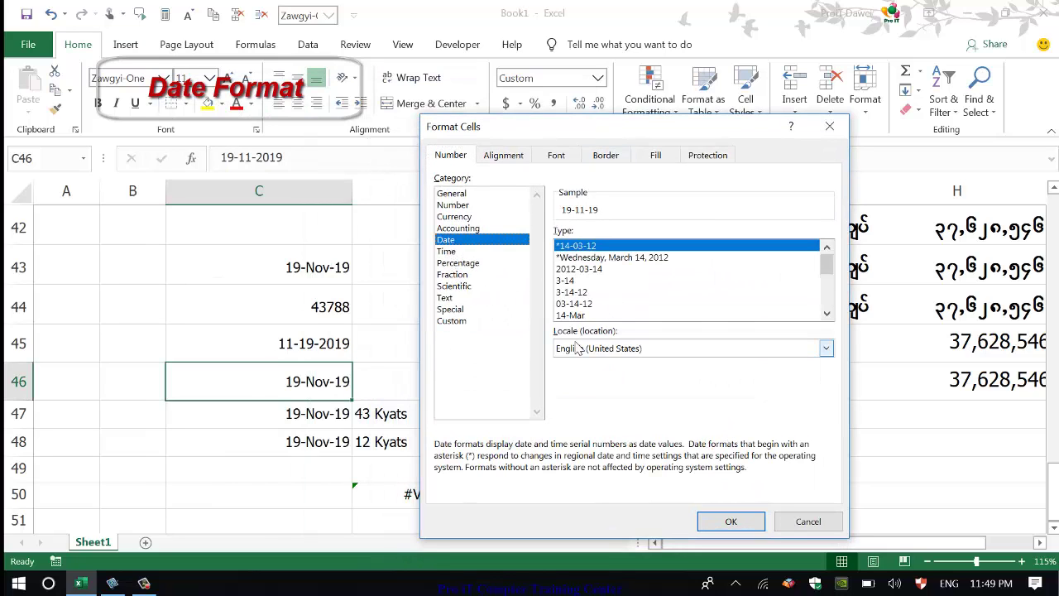
drag(825, 271, 825, 299)
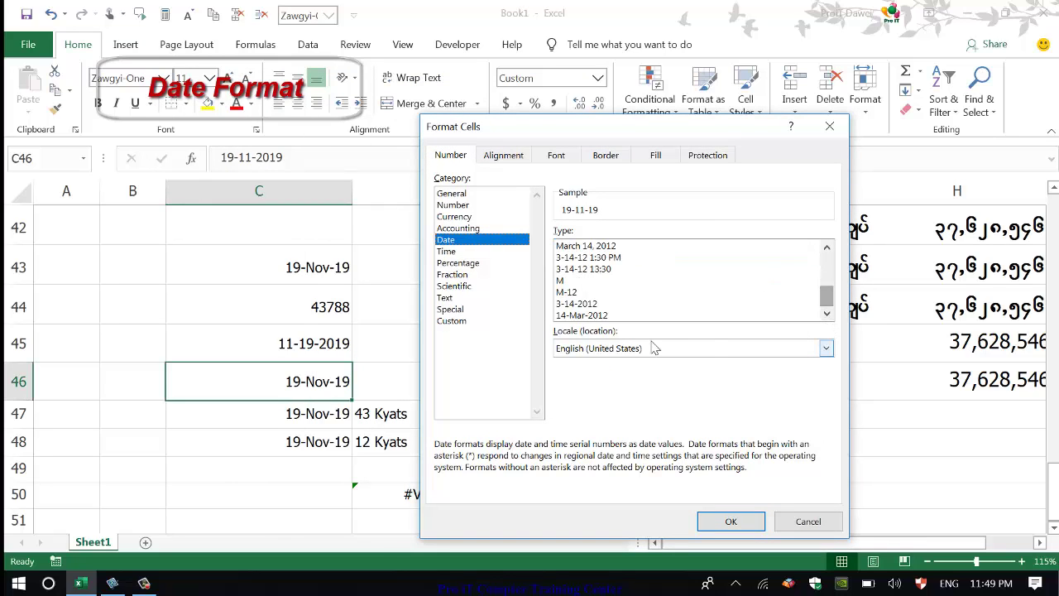
click(591, 315)
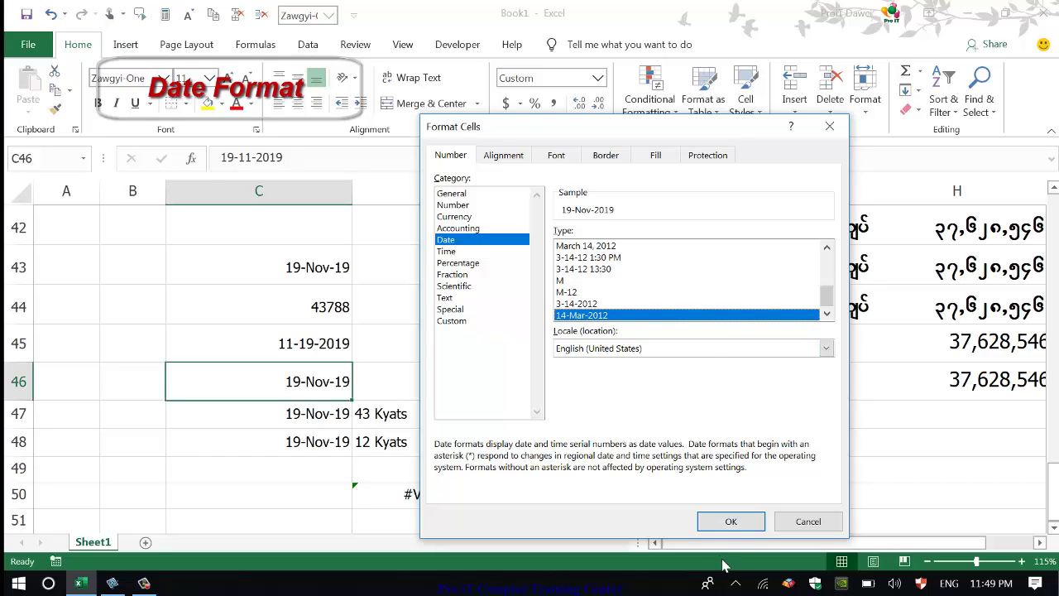
click(737, 523)
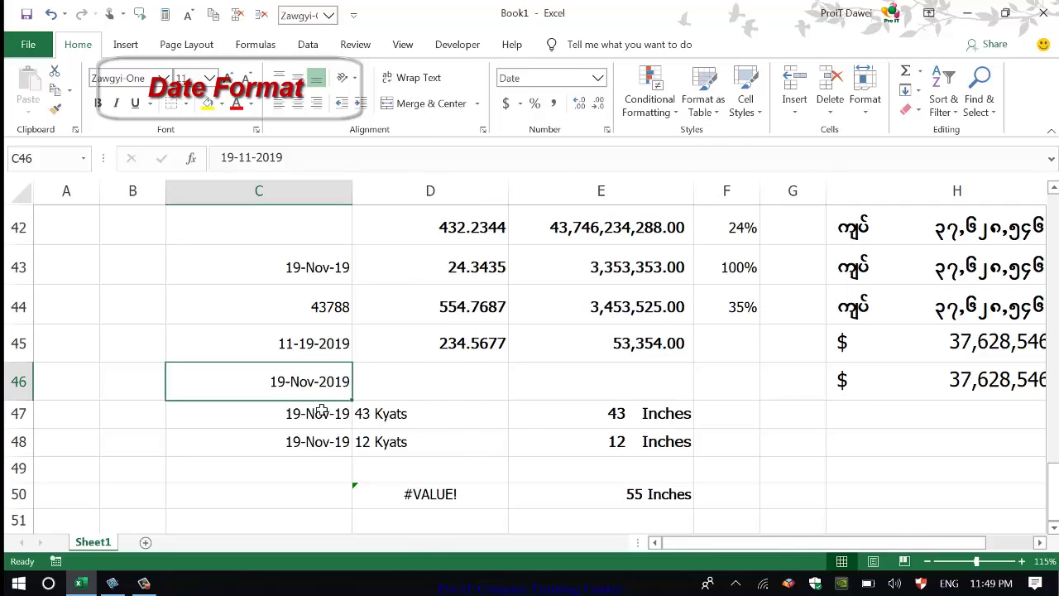
click(313, 425)
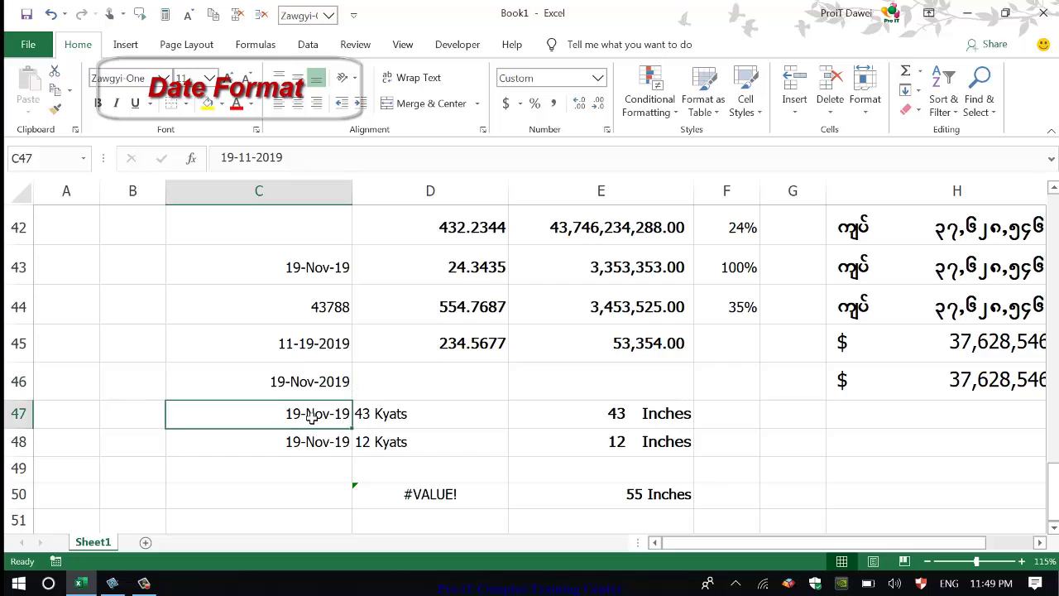
Give C47:C48 the long Wednesday, March 14, 2012 date type and widen column C.
drag(312, 418, 310, 442)
right_click(307, 442)
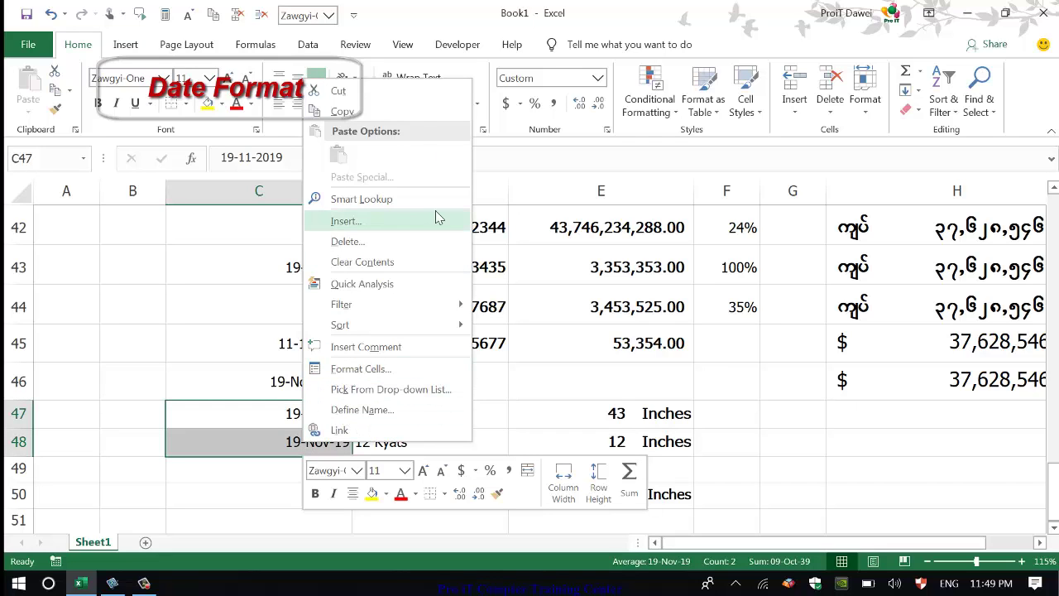
click(352, 369)
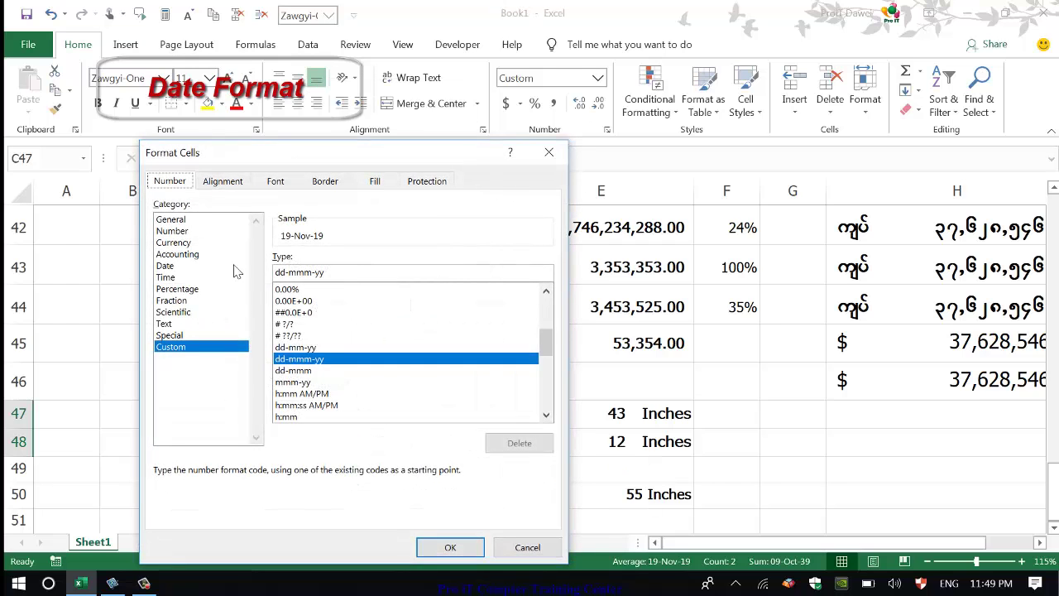
drag(207, 157, 438, 186)
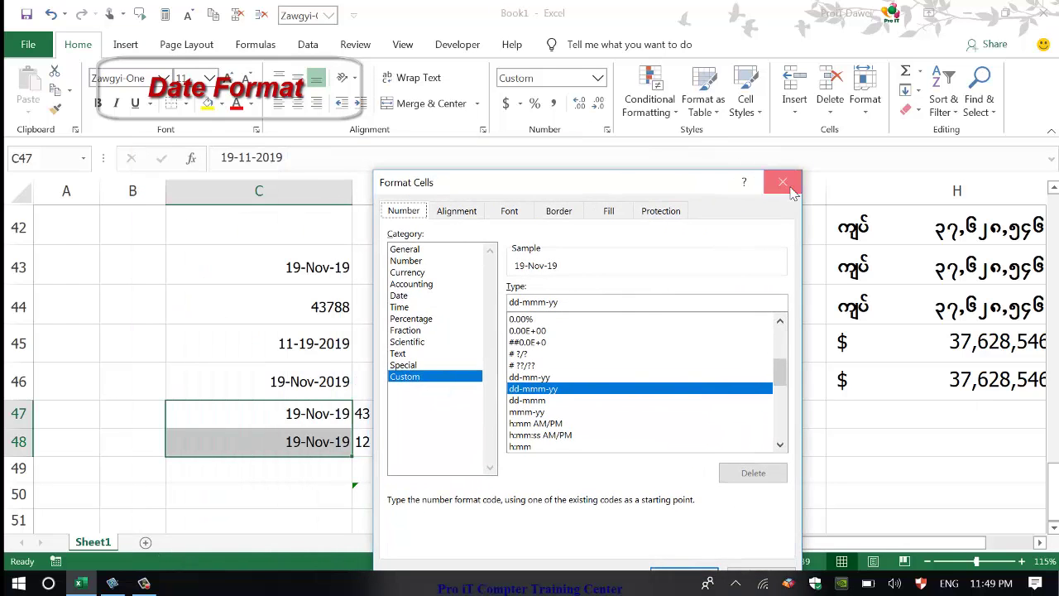
click(783, 182)
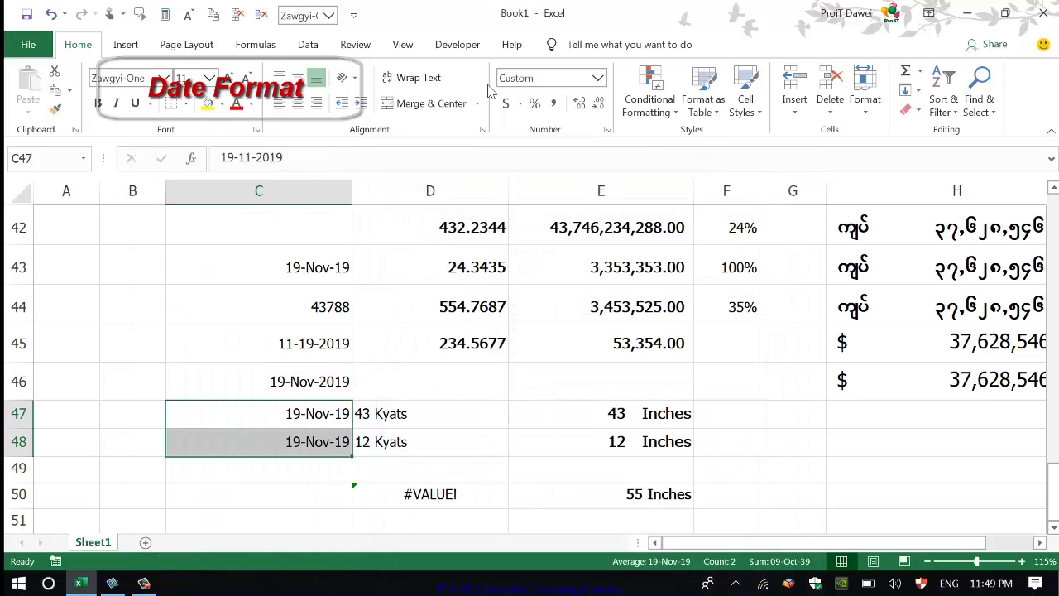
click(608, 131)
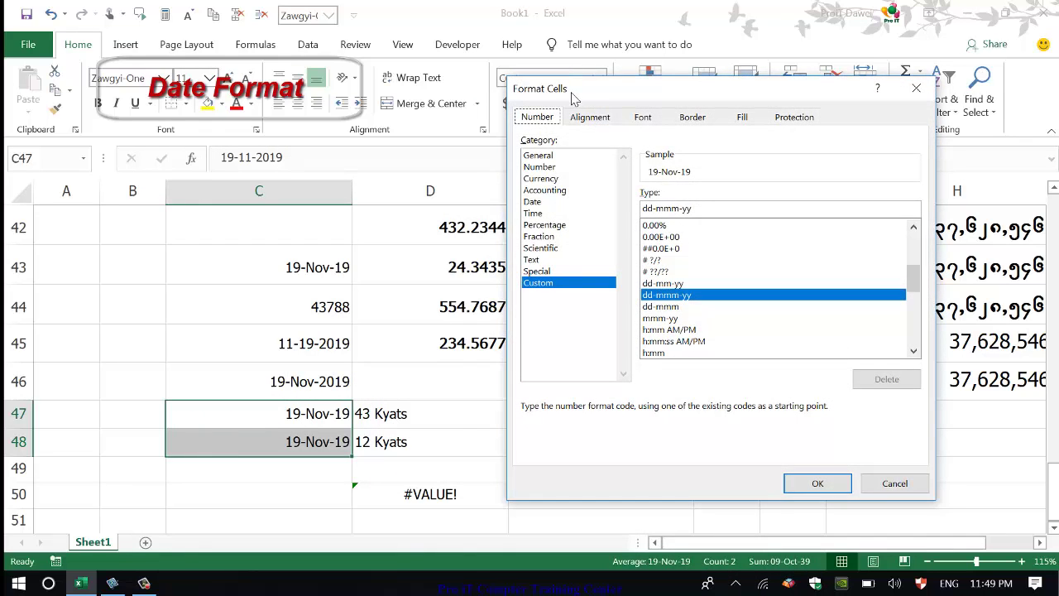
drag(574, 98, 546, 166)
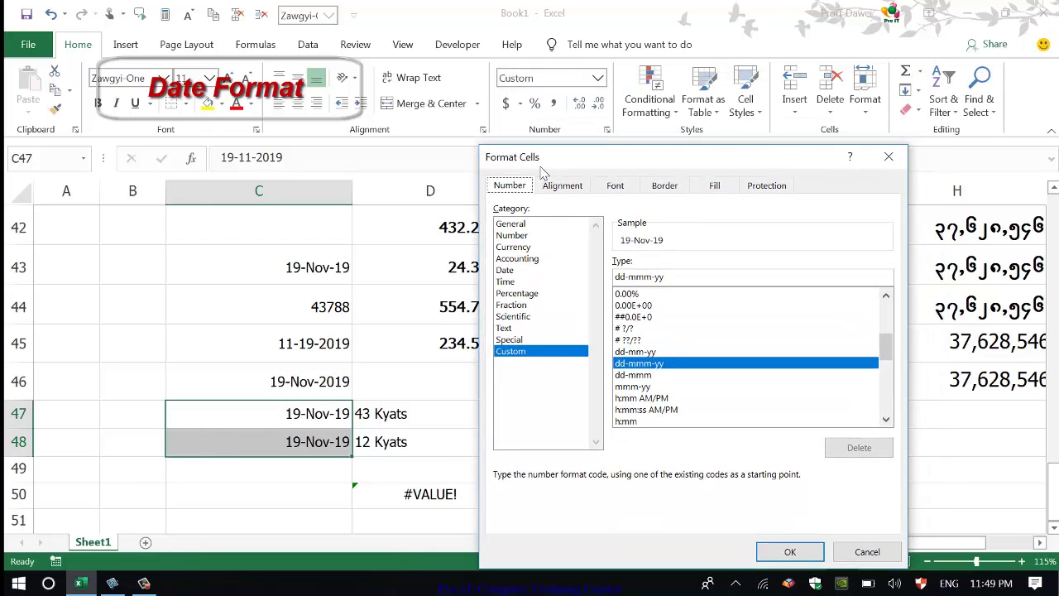
click(505, 271)
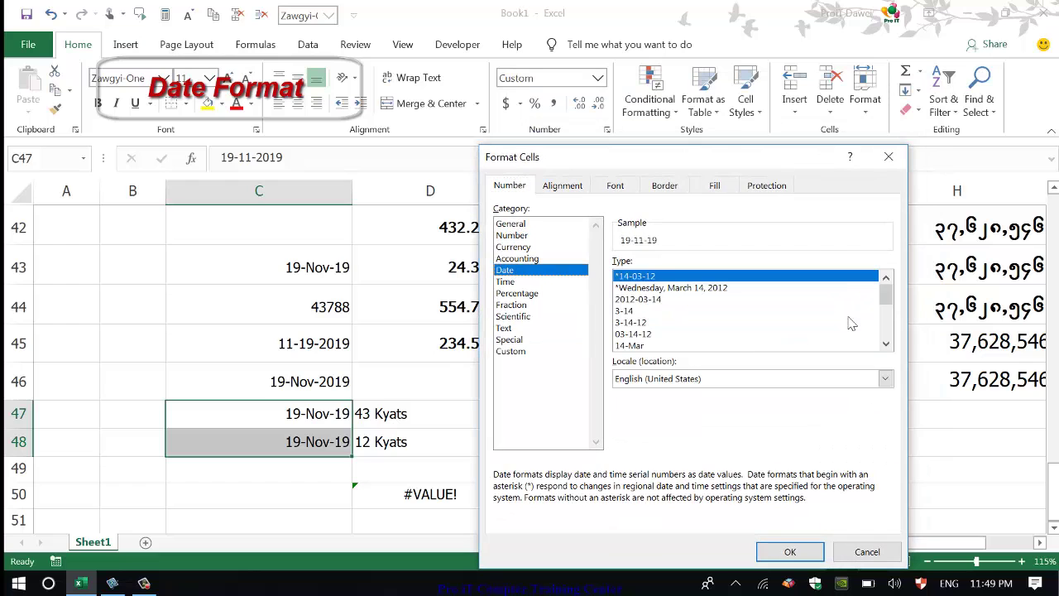
click(655, 288)
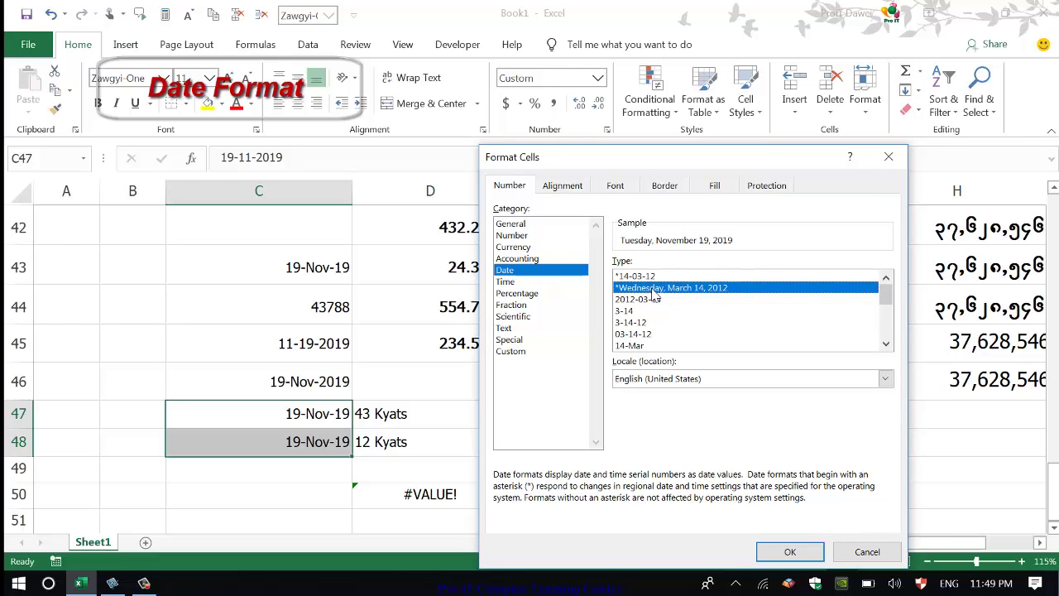
drag(666, 166, 631, 107)
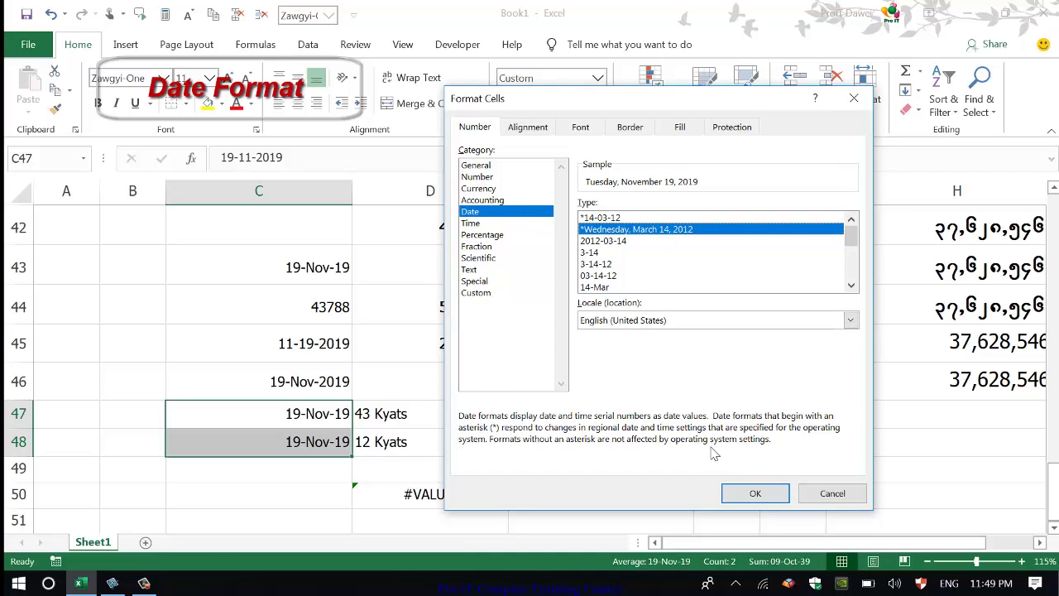
click(739, 494)
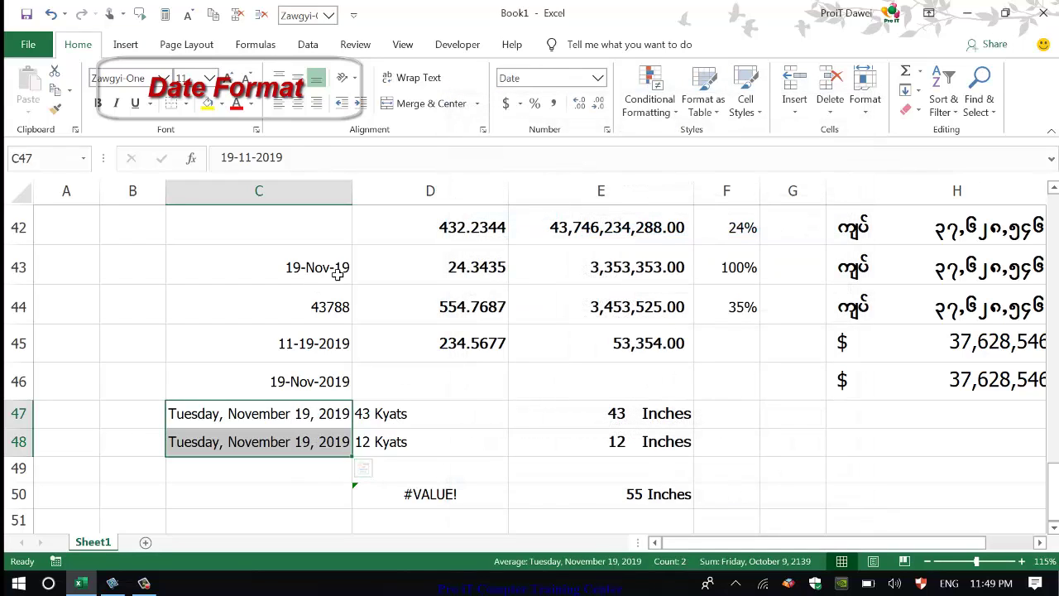
drag(352, 199, 364, 199)
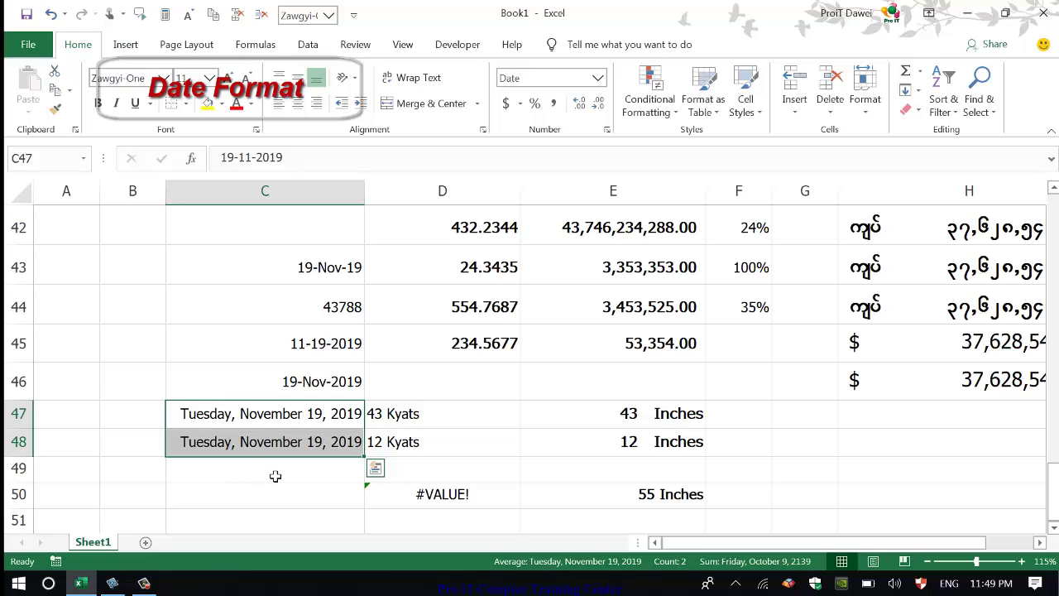
Copy the serial number 43788 from cell C44.
click(341, 307)
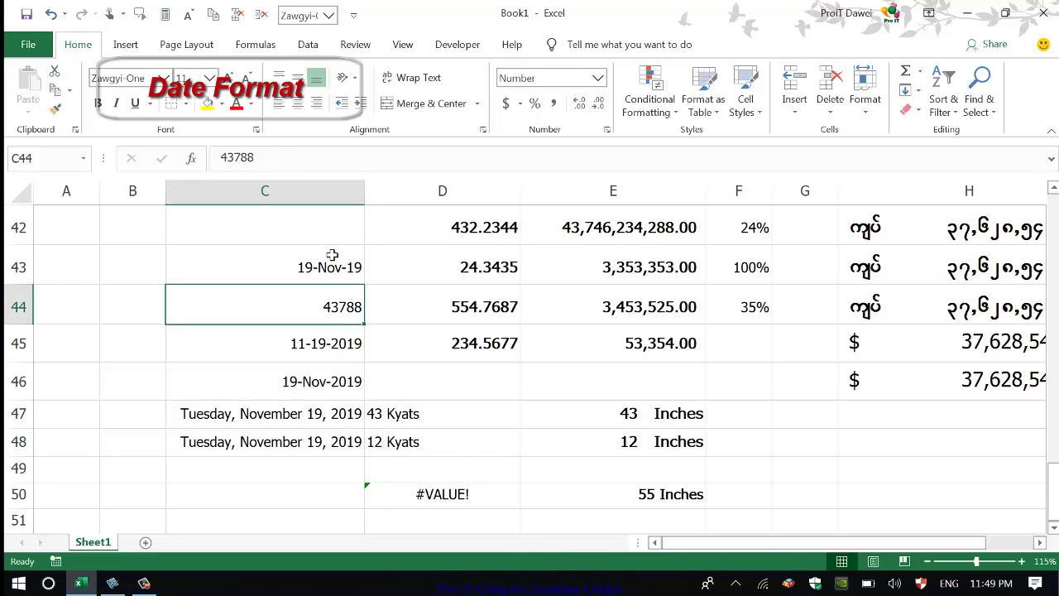
right_click(331, 313)
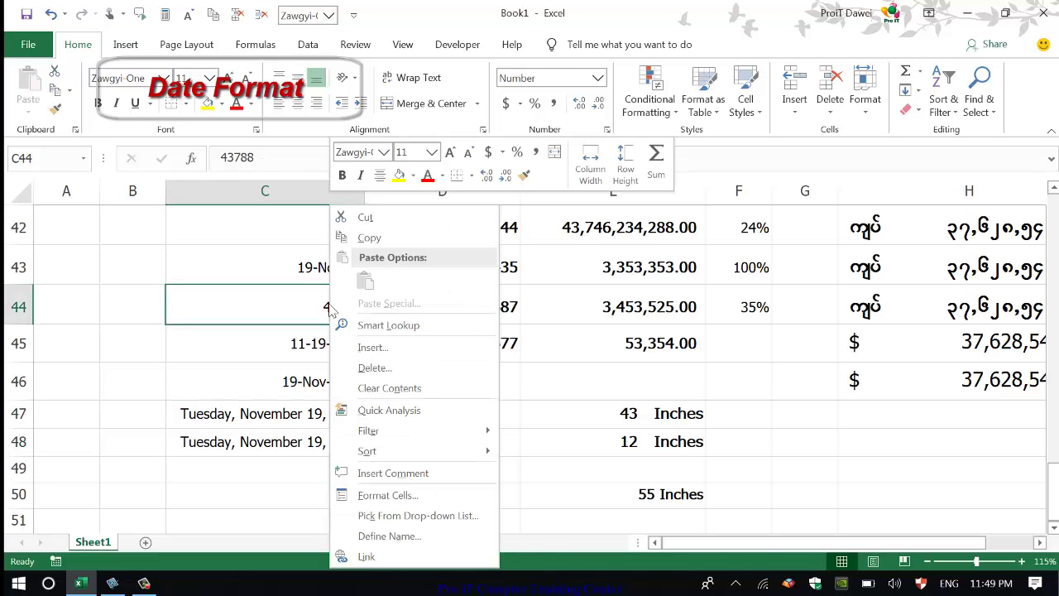
click(369, 237)
Paste 43788 into cells C49 and C50.
scroll(311, 377, down, 2)
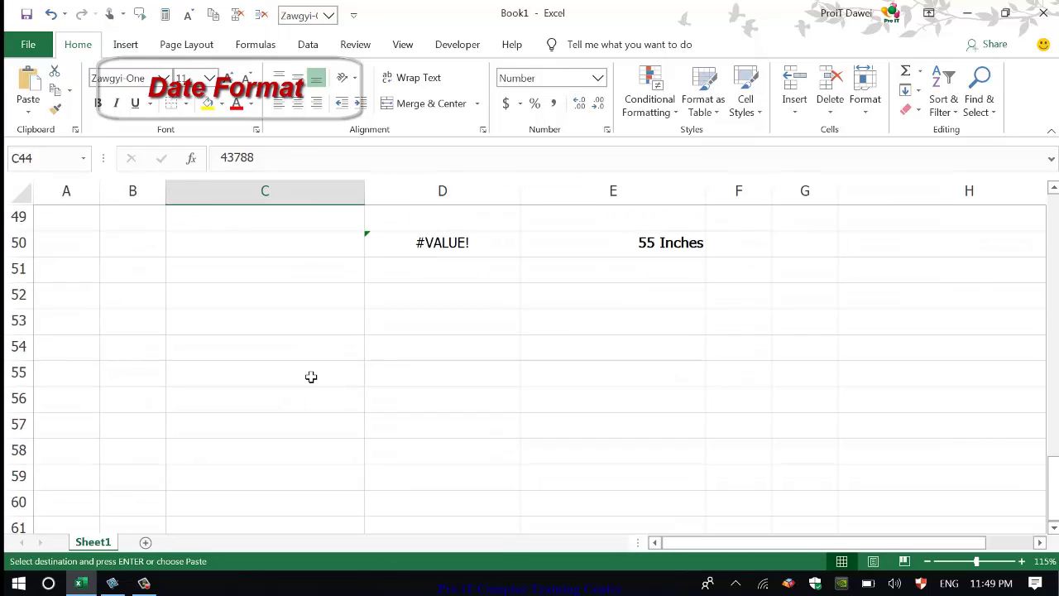
click(311, 376)
scroll(311, 377, up, 2)
scroll(311, 377, down, 1)
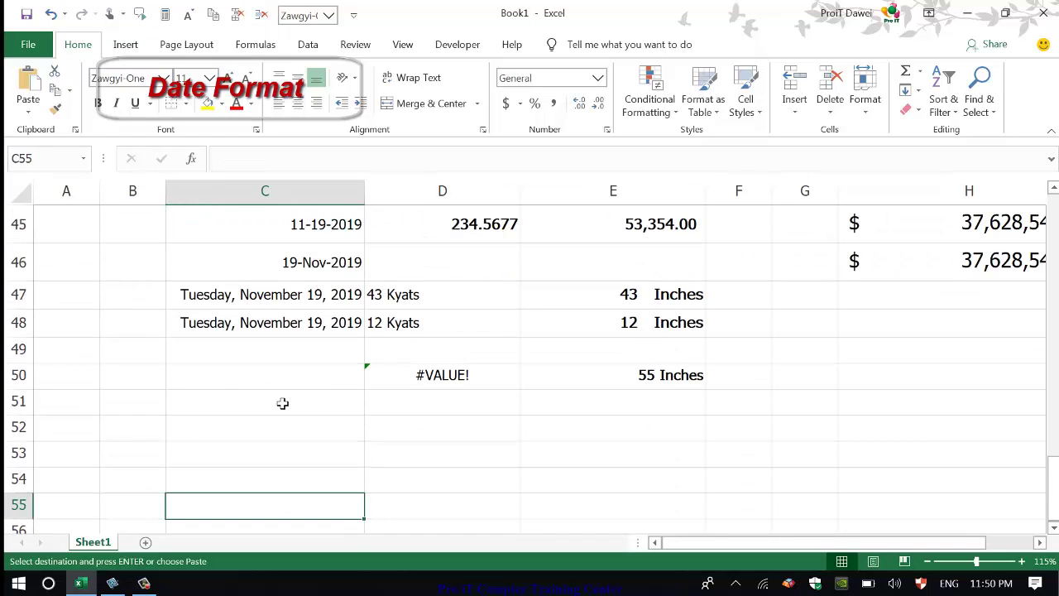
scroll(282, 403, up, 1)
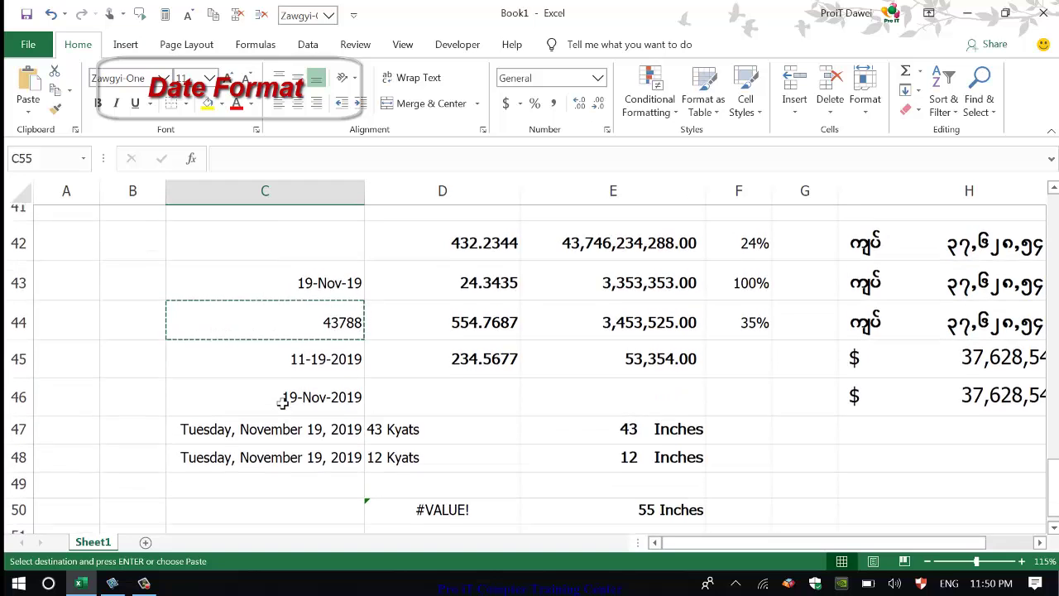
scroll(282, 403, down, 1)
drag(282, 401, 283, 439)
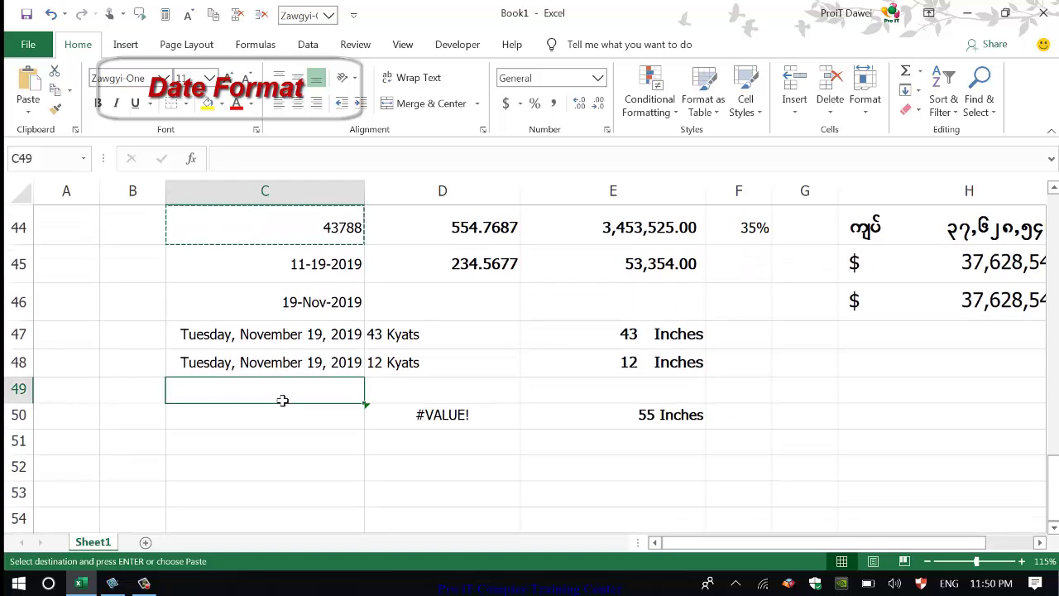
right_click(282, 413)
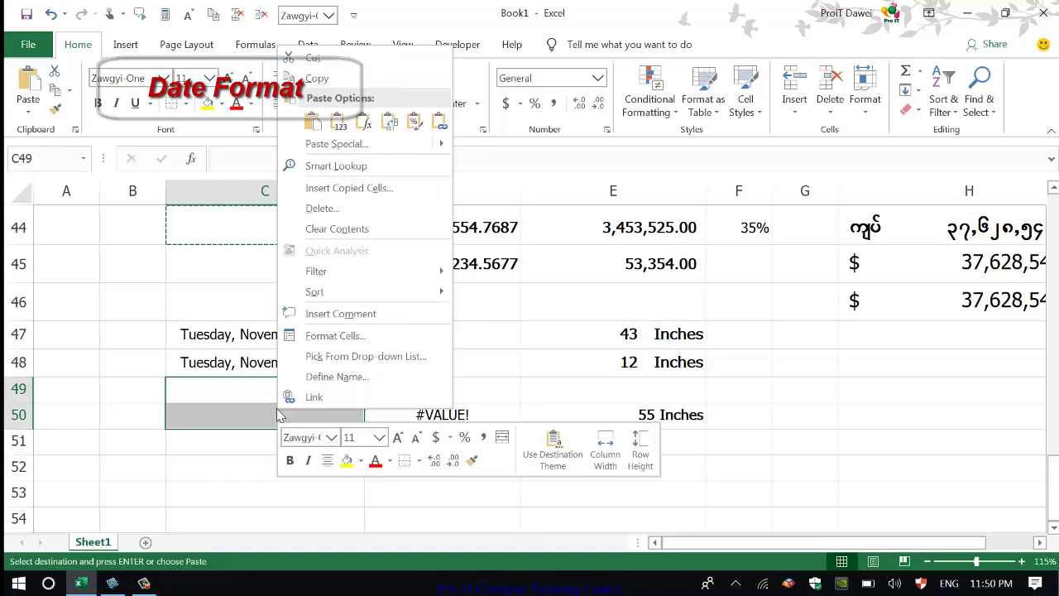
click(313, 122)
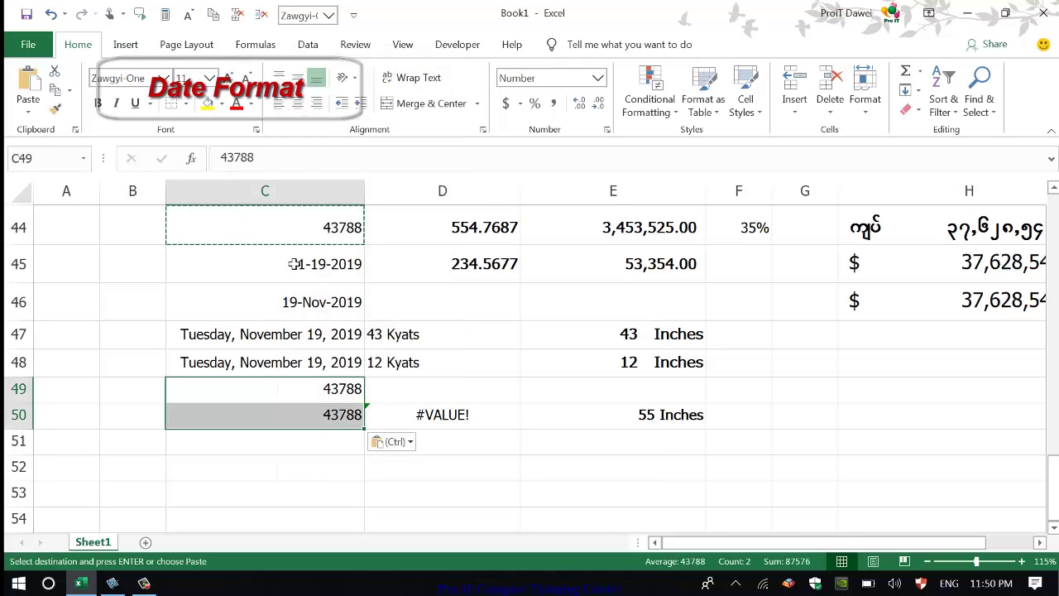
click(311, 396)
mouse_move(311, 396)
mouse_down()
mouse_move(309, 437)
mouse_move(315, 416)
mouse_up()
Apply the March 14, 2012 Date type to C49:C50 so they read November 19, 2019.
right_click(327, 391)
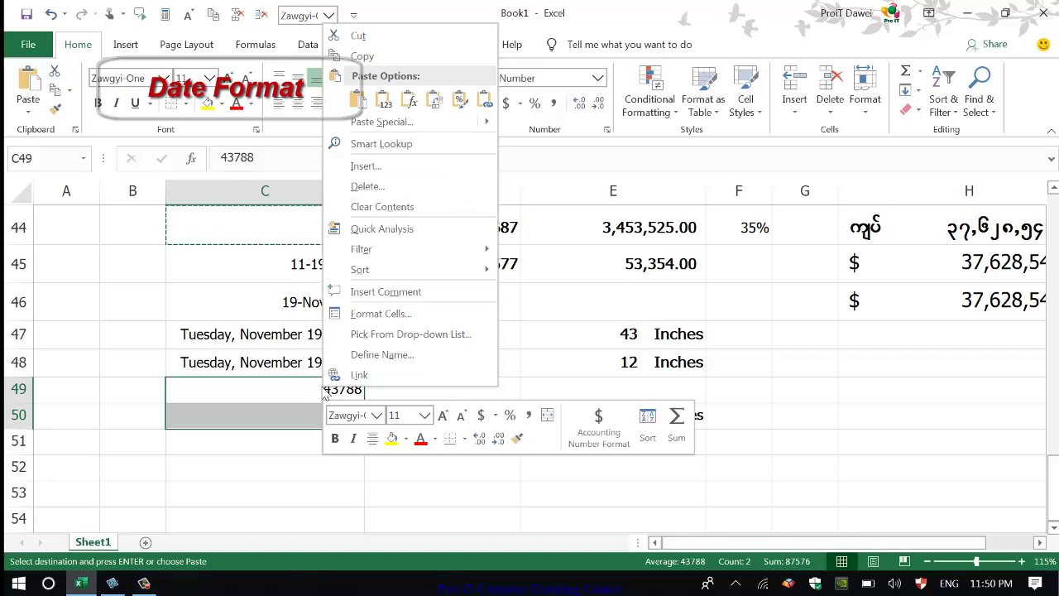
click(370, 319)
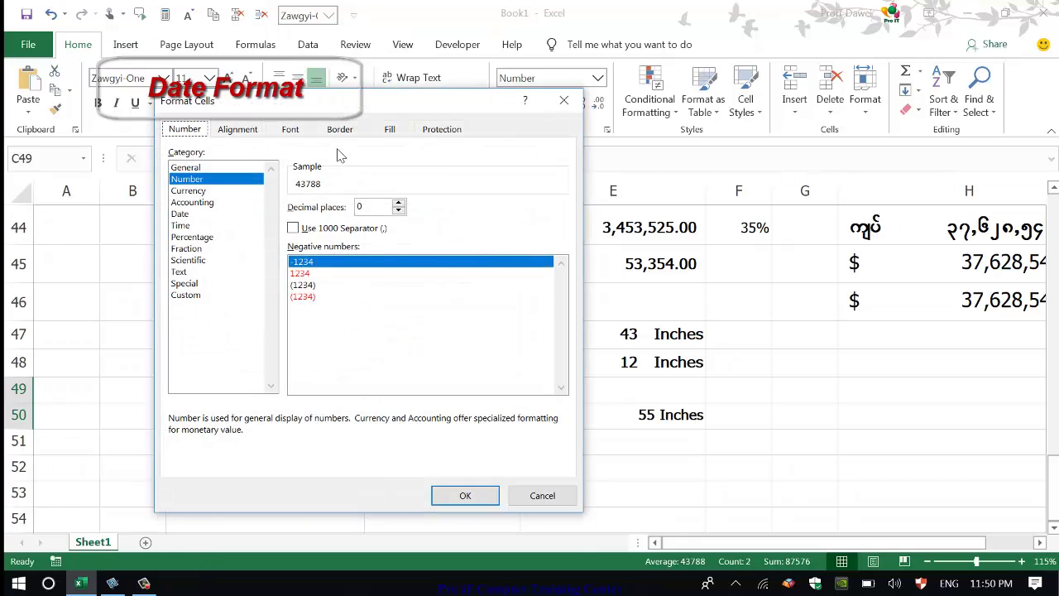
mouse_move(320, 117)
mouse_down()
mouse_move(568, 145)
mouse_move(630, 126)
mouse_up()
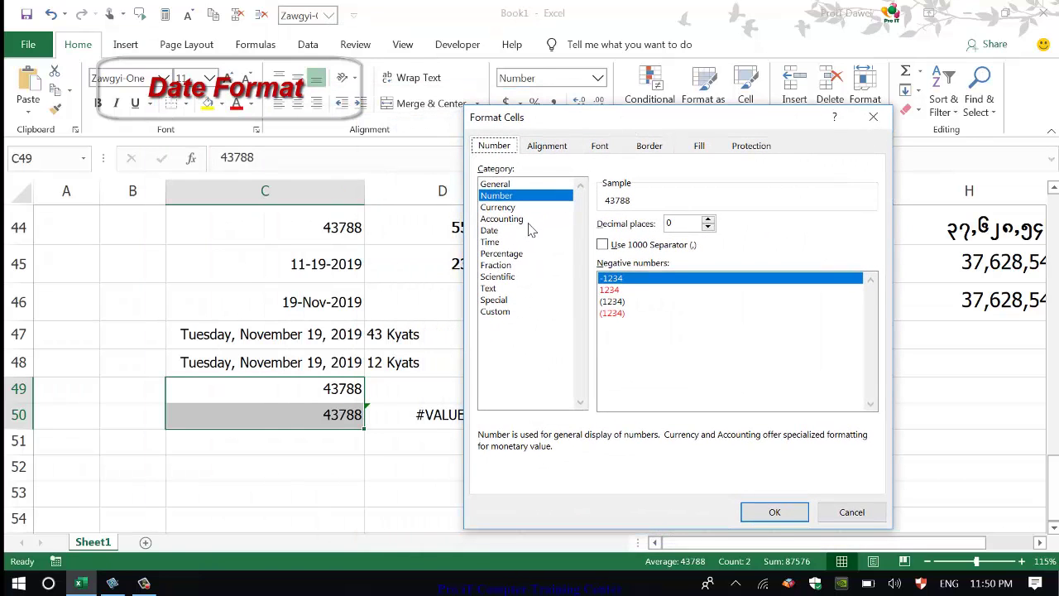
click(491, 231)
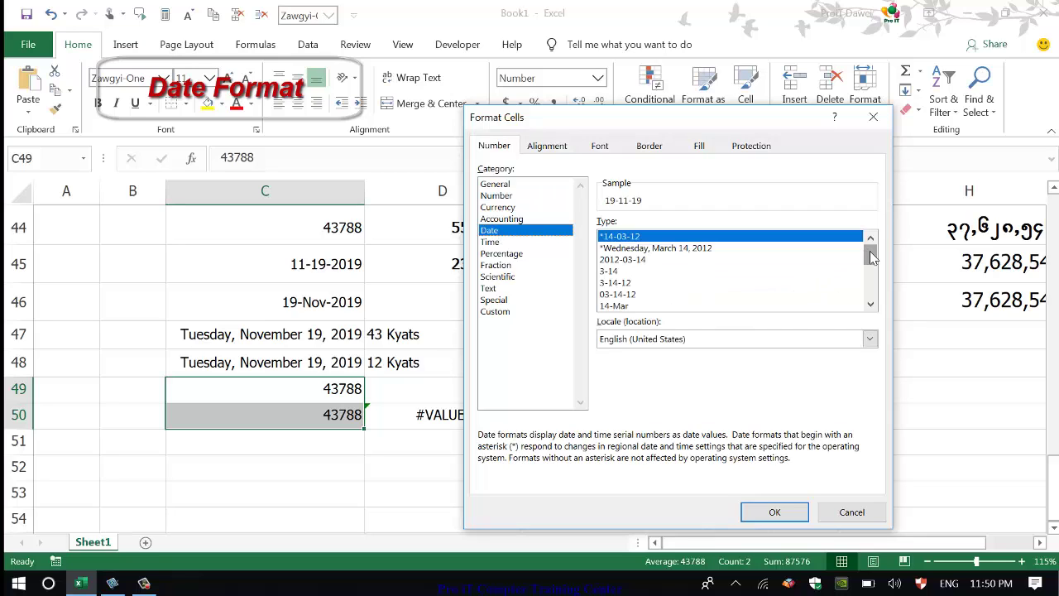
mouse_move(871, 257)
mouse_down()
mouse_move(874, 300)
mouse_move(877, 260)
mouse_move(881, 278)
mouse_up()
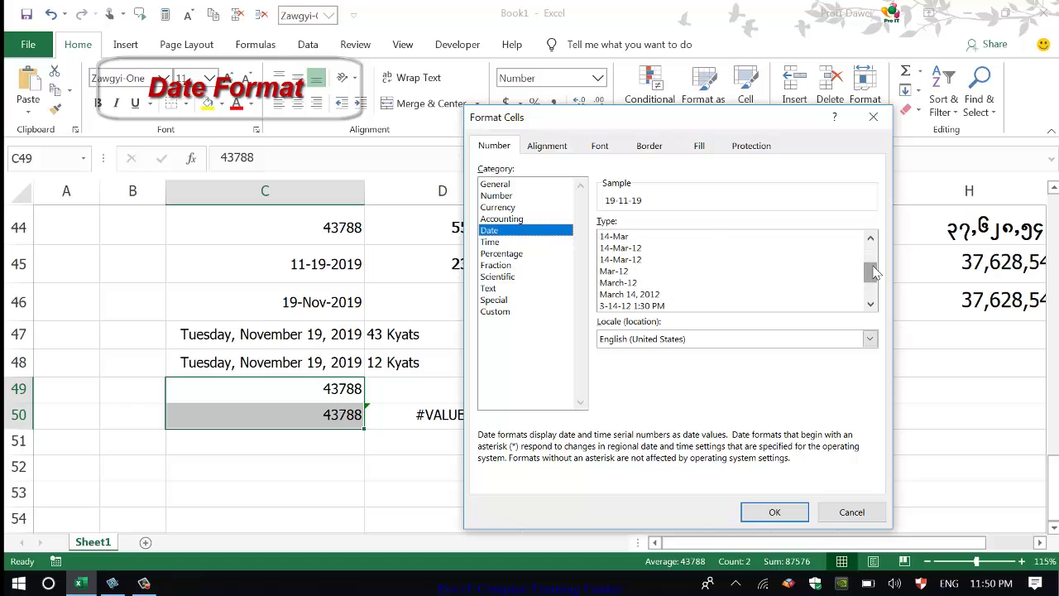
click(653, 284)
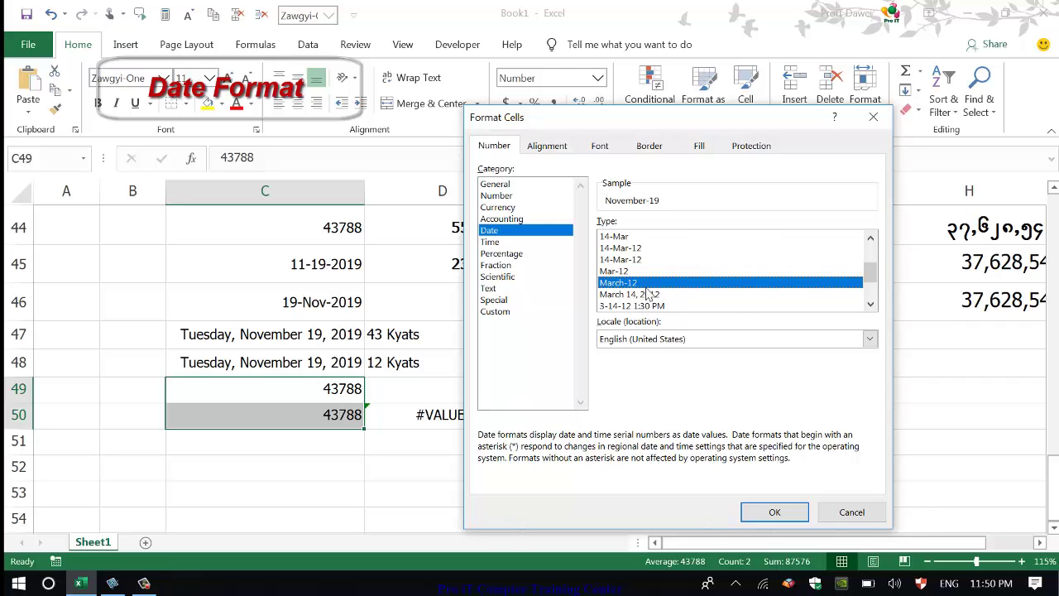
drag(876, 272, 871, 242)
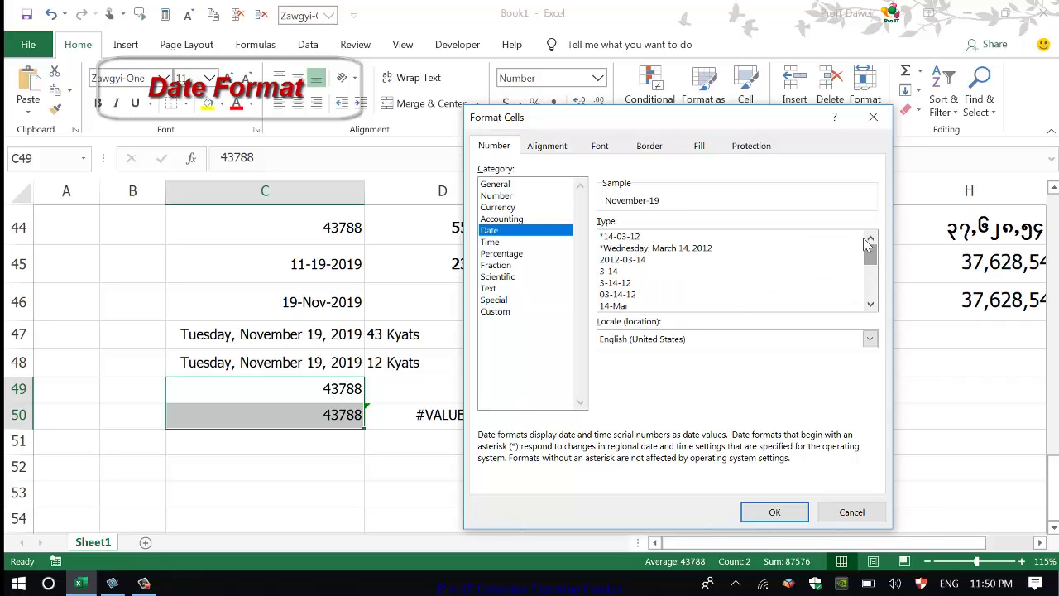
click(628, 260)
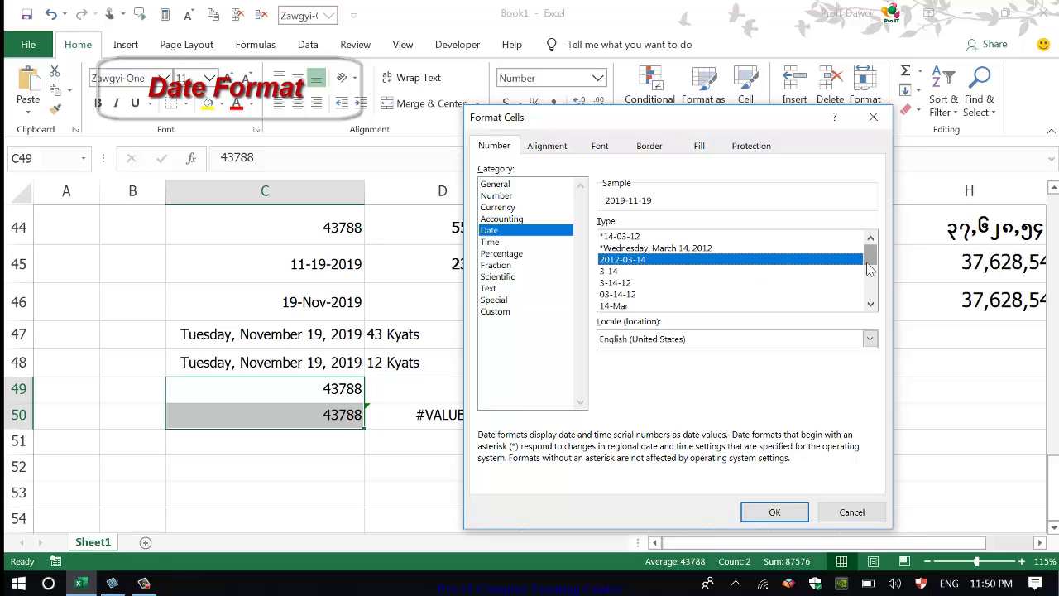
drag(870, 266, 870, 286)
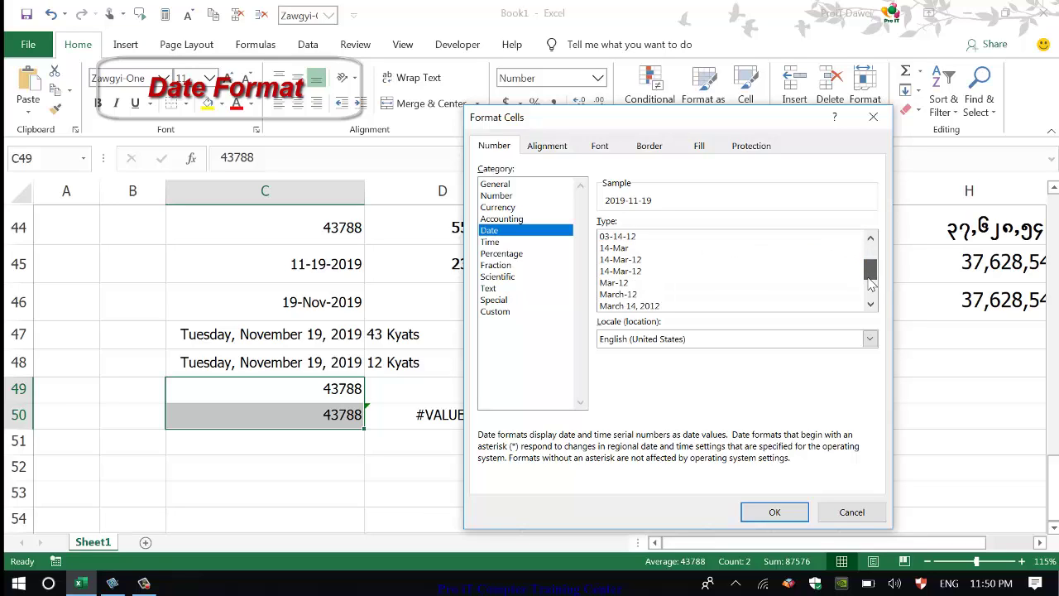
click(613, 307)
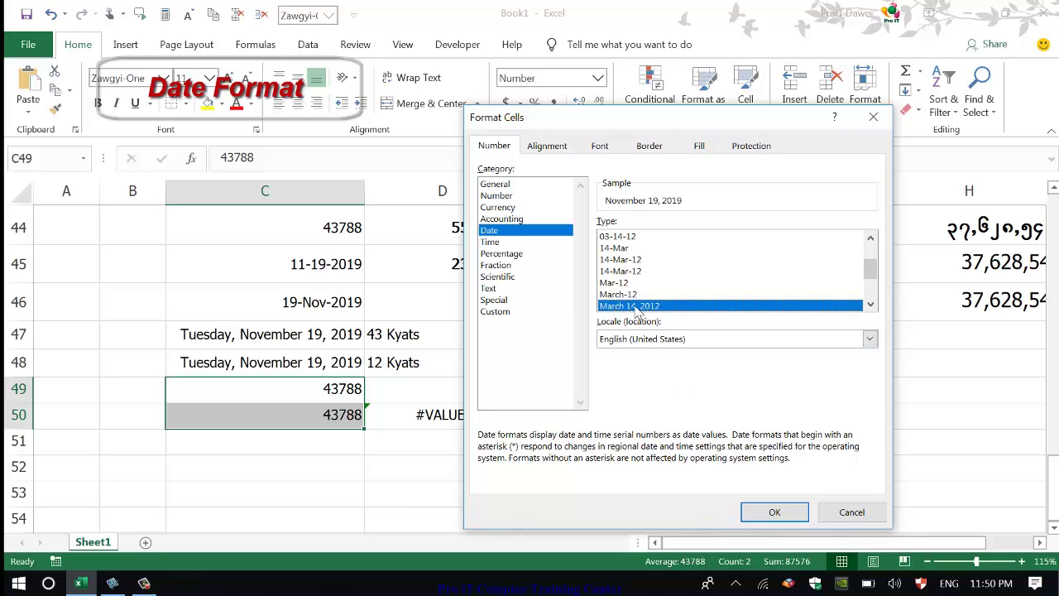
click(755, 513)
click(305, 395)
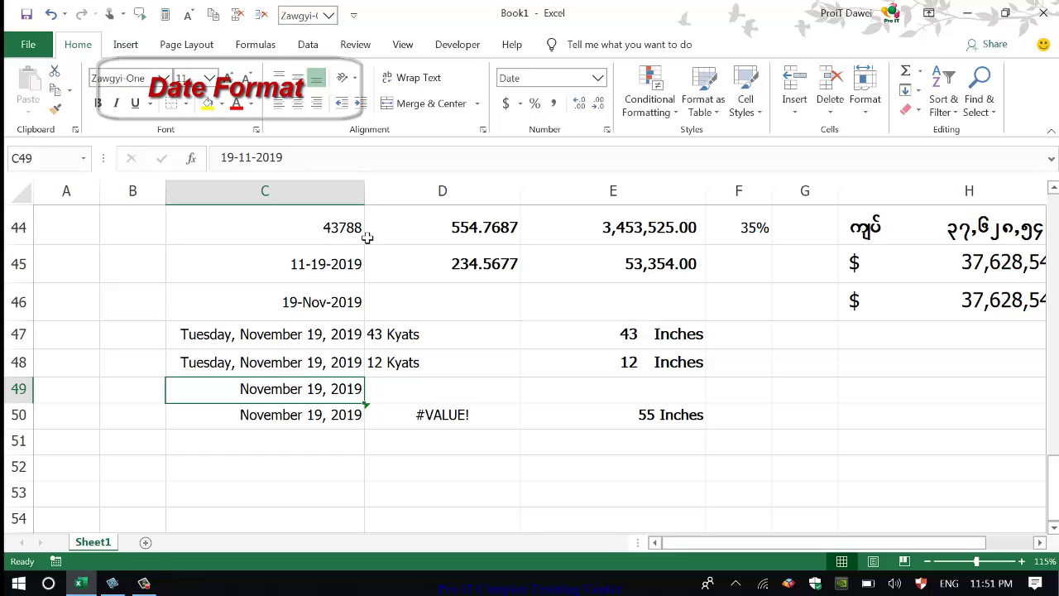
Inspect the date formats in cells C44, C49 and C46.
click(361, 232)
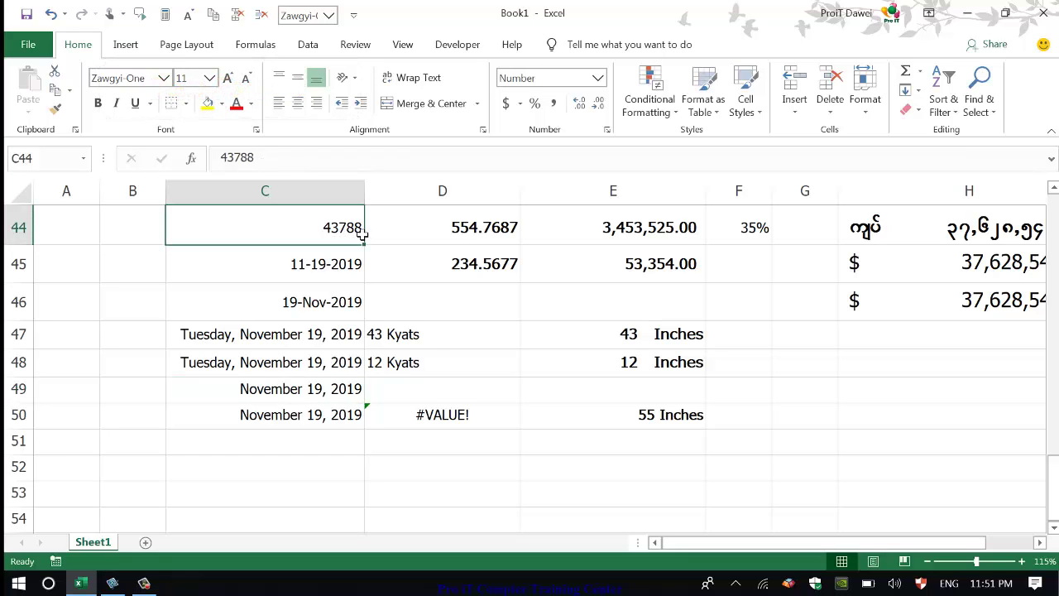
click(266, 399)
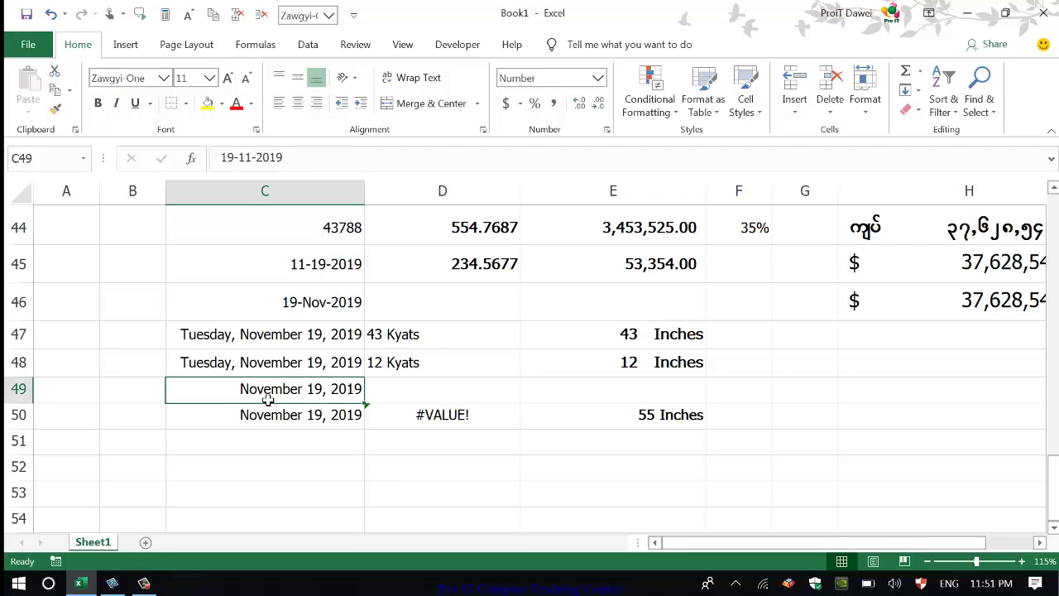
click(334, 306)
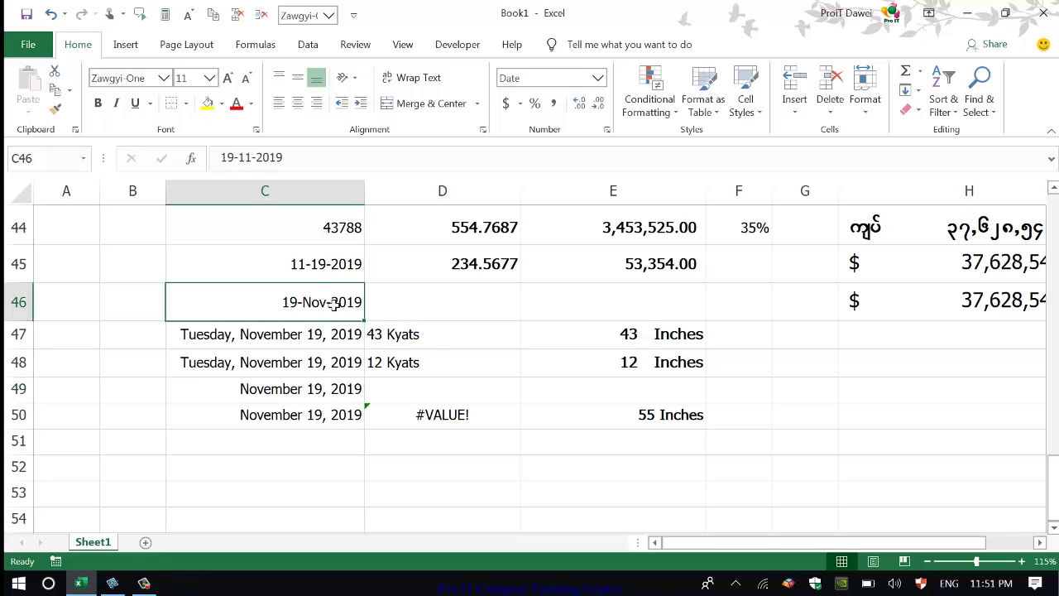
Review the Format Painter lesson slide in Snagit, then return to the Excel date sheet.
click(114, 584)
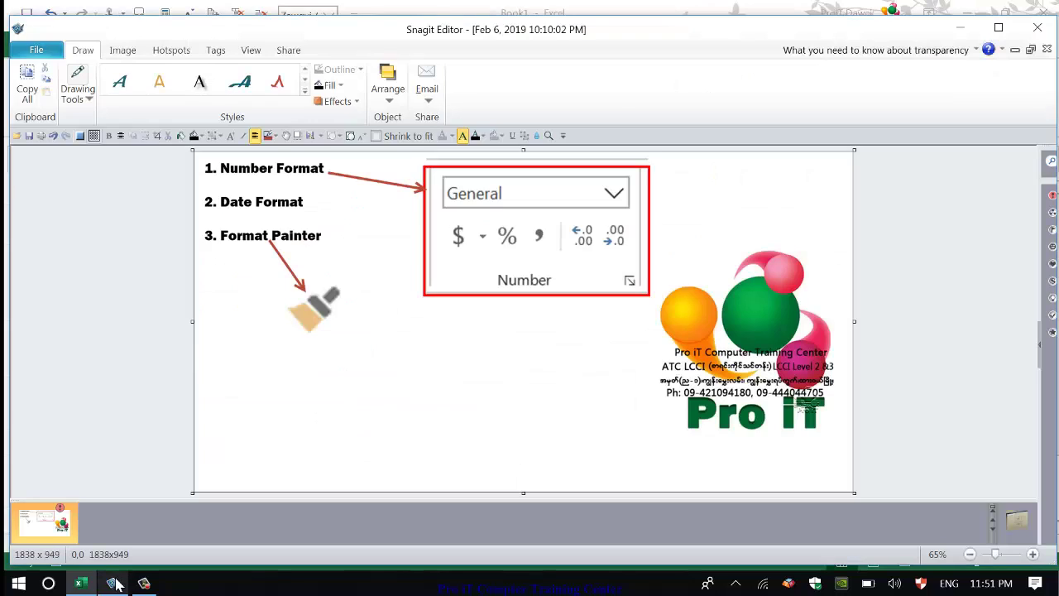
click(253, 261)
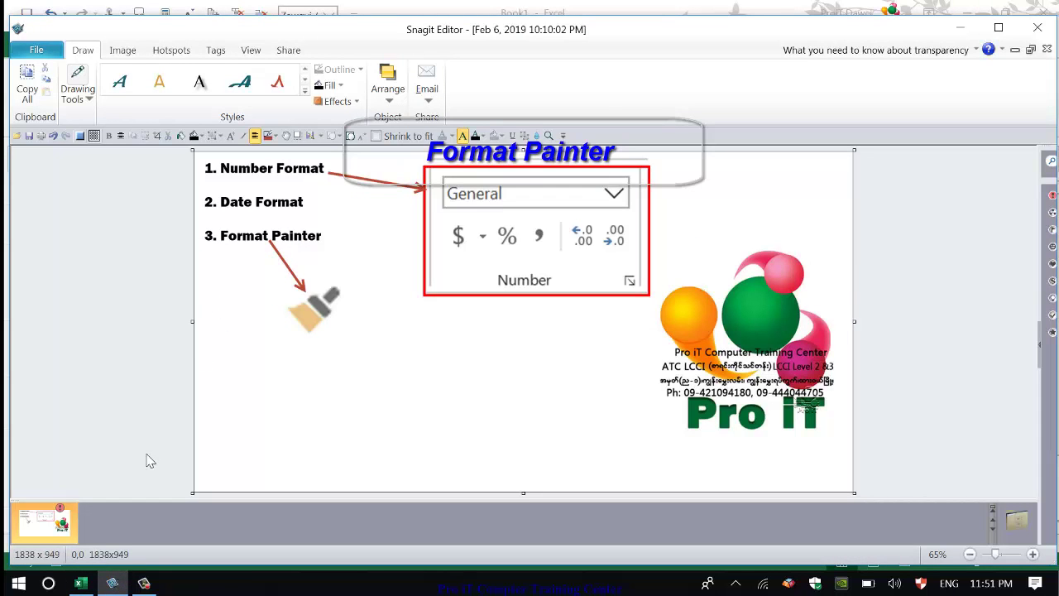
click(136, 585)
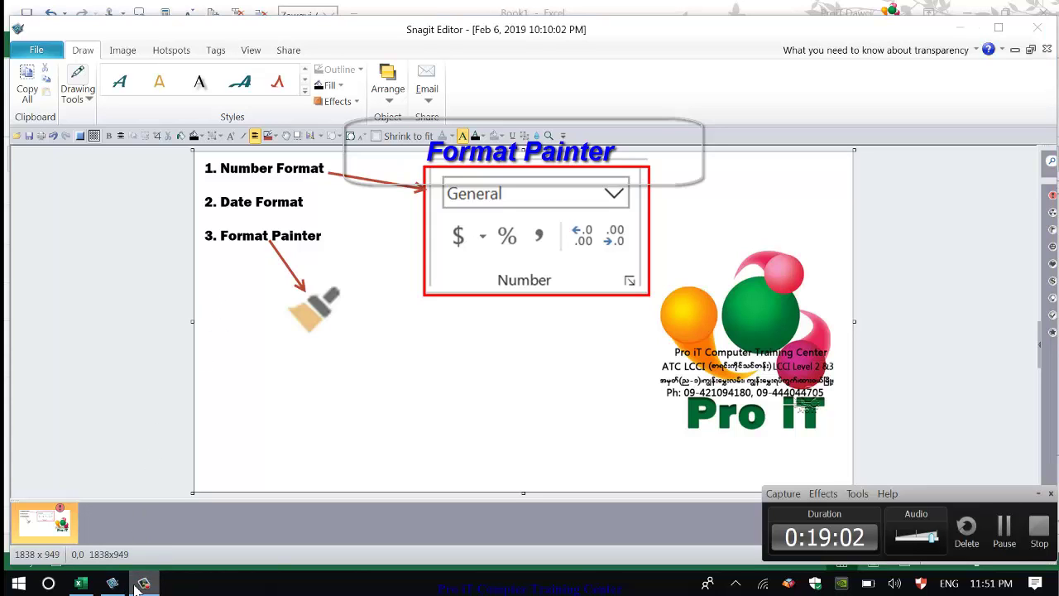
click(80, 584)
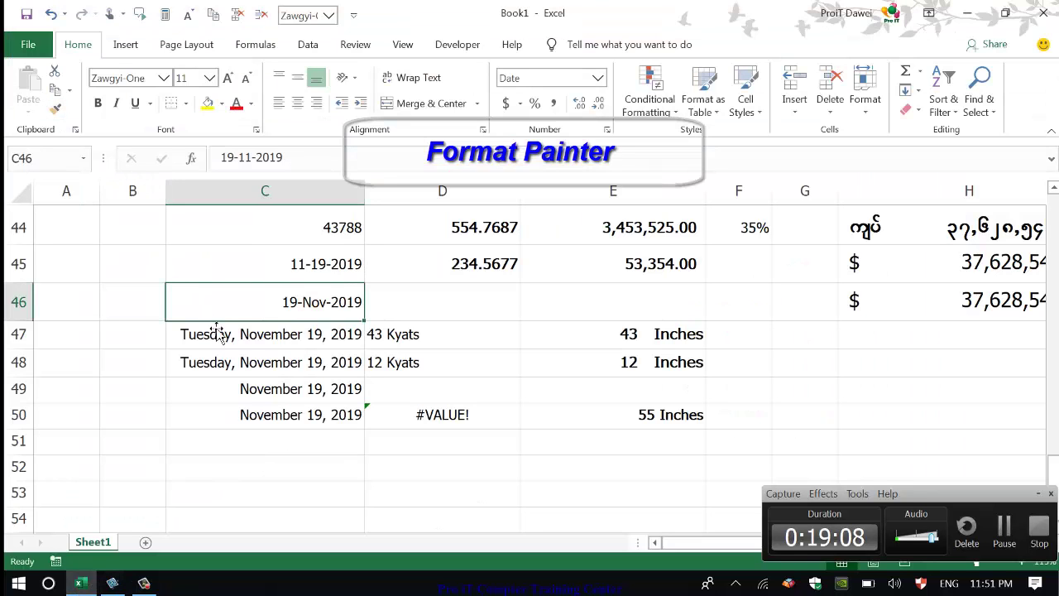
Copy the 43788 value from cell C44.
scroll(417, 445, up, 1)
scroll(417, 445, down, 1)
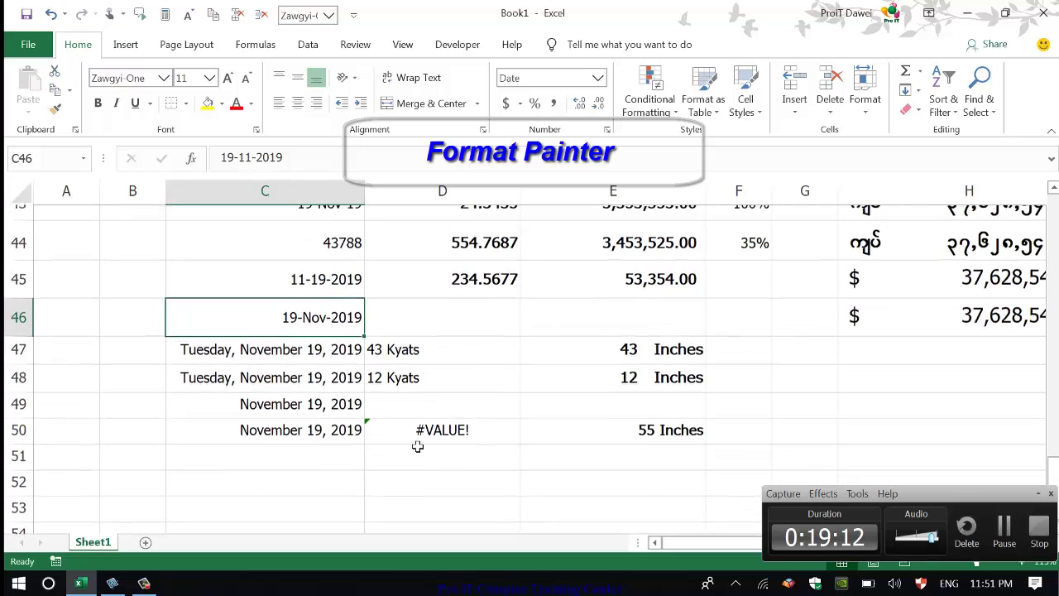
scroll(418, 446, up, 2)
scroll(418, 446, down, 1)
scroll(414, 439, down, 1)
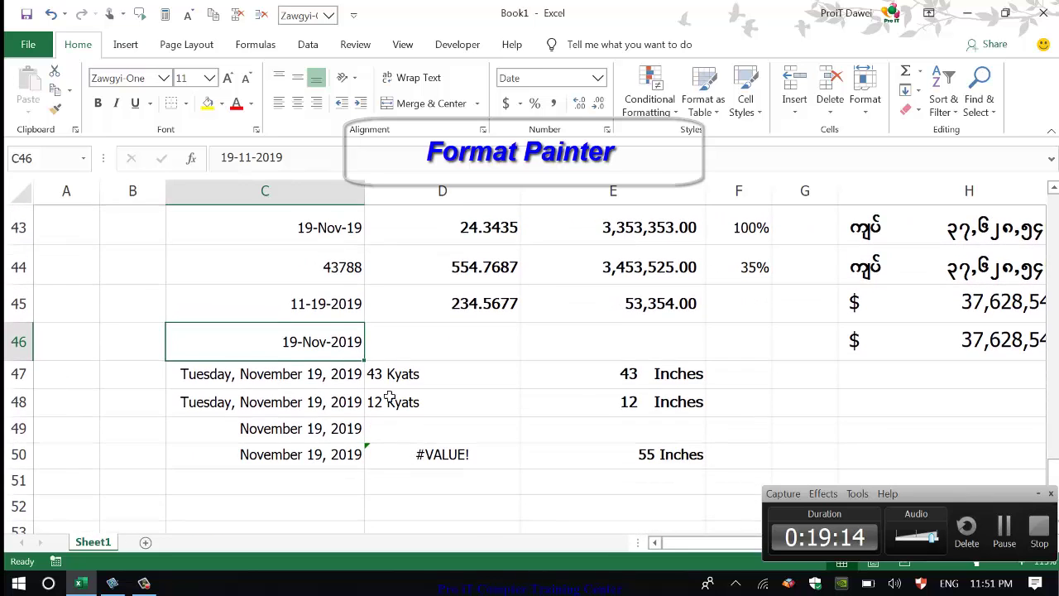
click(342, 281)
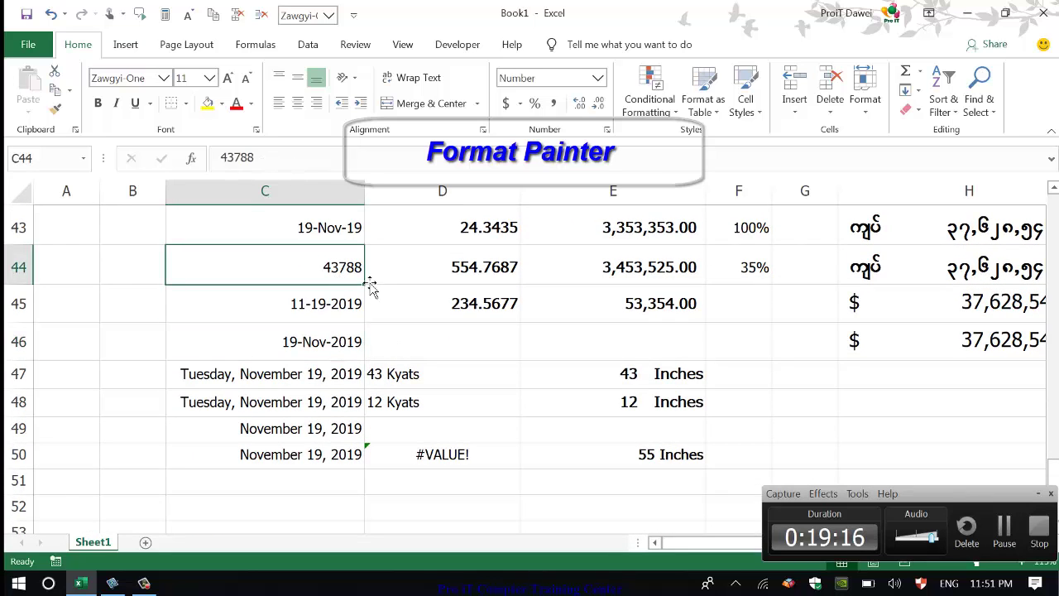
right_click(343, 265)
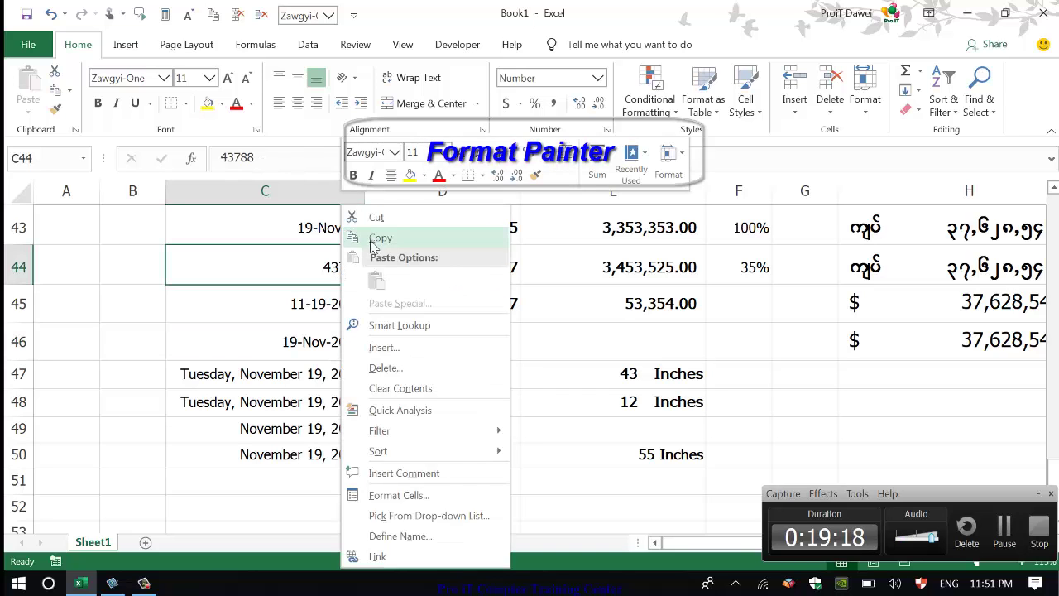
click(379, 238)
Widen column B.
scroll(462, 426, down, 1)
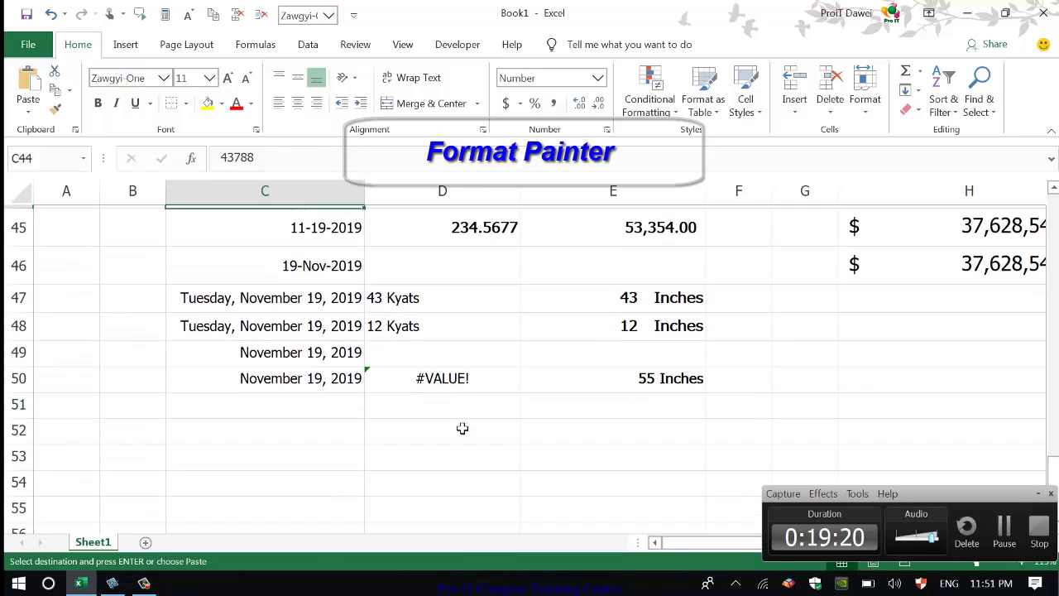
click(455, 399)
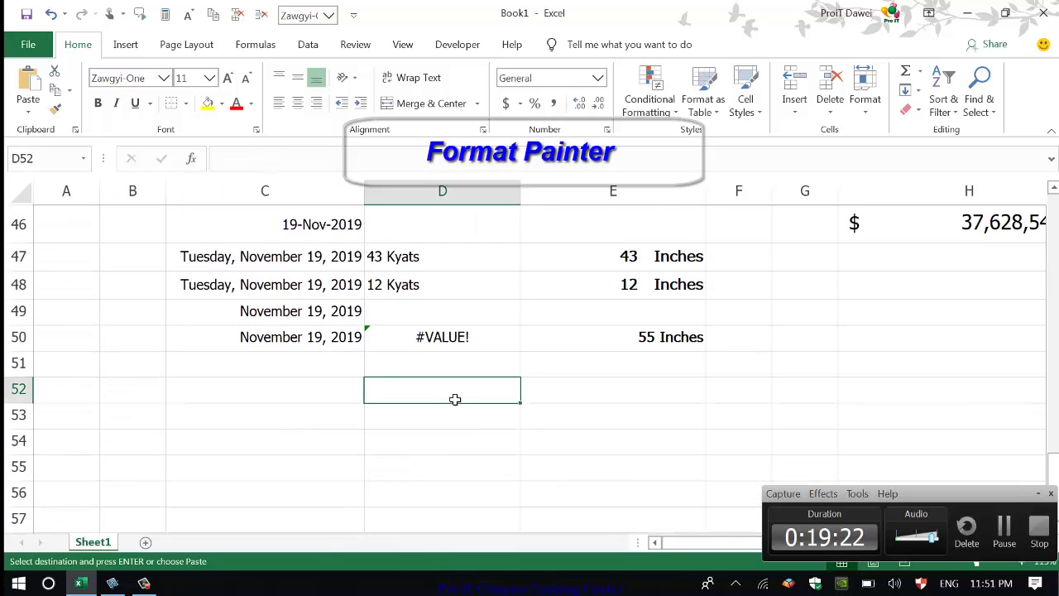
scroll(455, 399, up, 2)
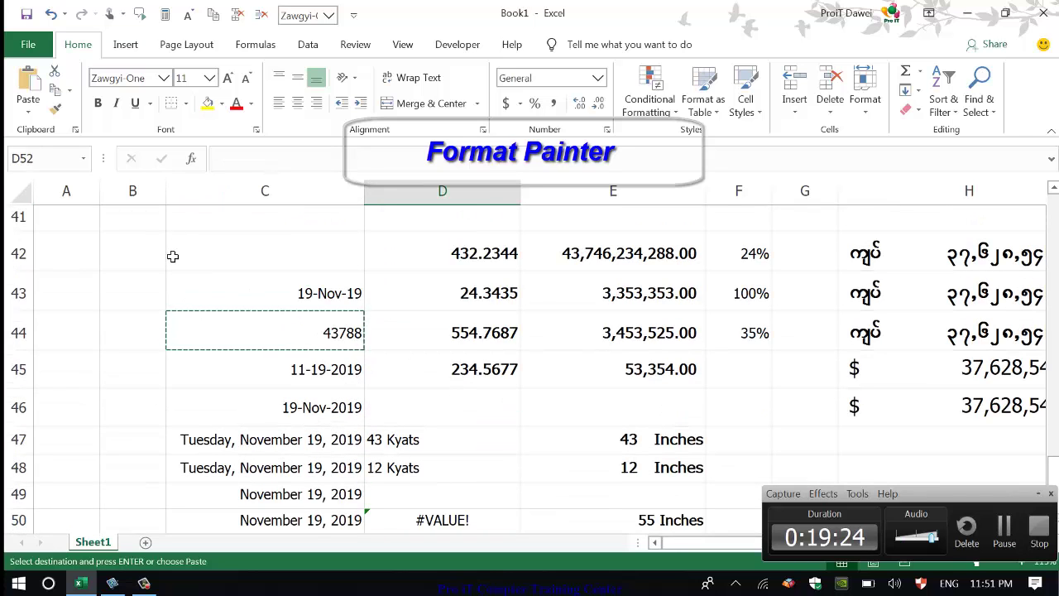
mouse_move(168, 201)
mouse_down()
mouse_move(244, 212)
mouse_move(218, 212)
mouse_up()
Paste 43788 into B42 through B49 and cancel the copy marquee.
drag(144, 242, 160, 497)
right_click(145, 260)
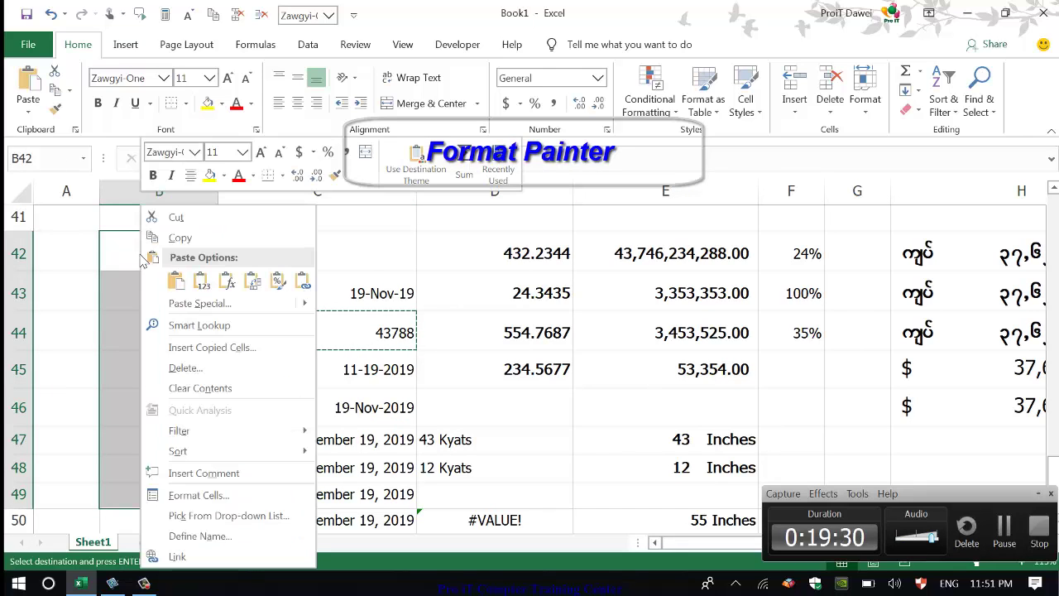
click(173, 280)
click(168, 283)
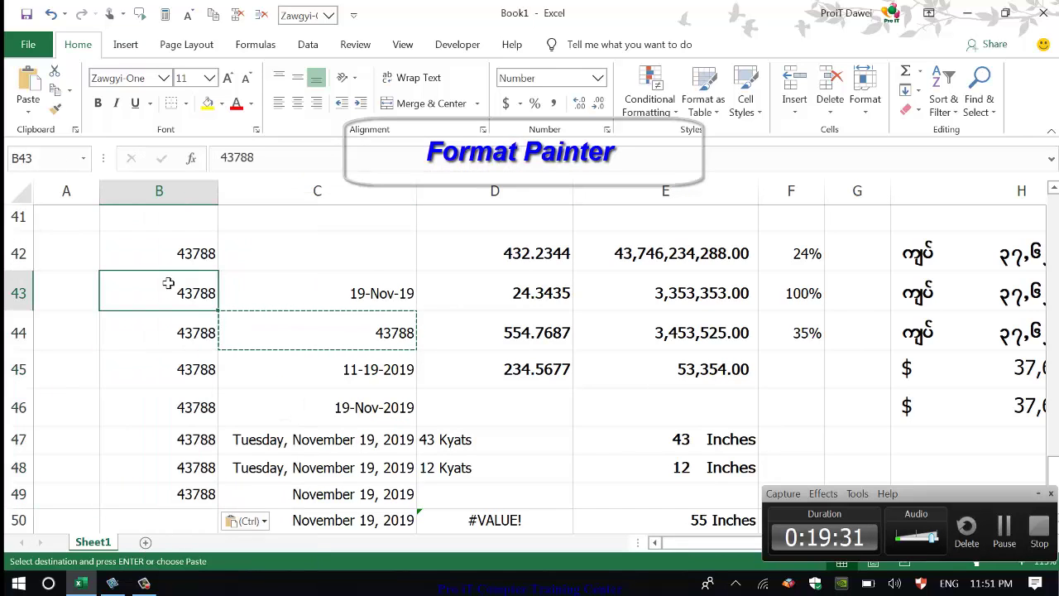
click(381, 297)
key(Escape)
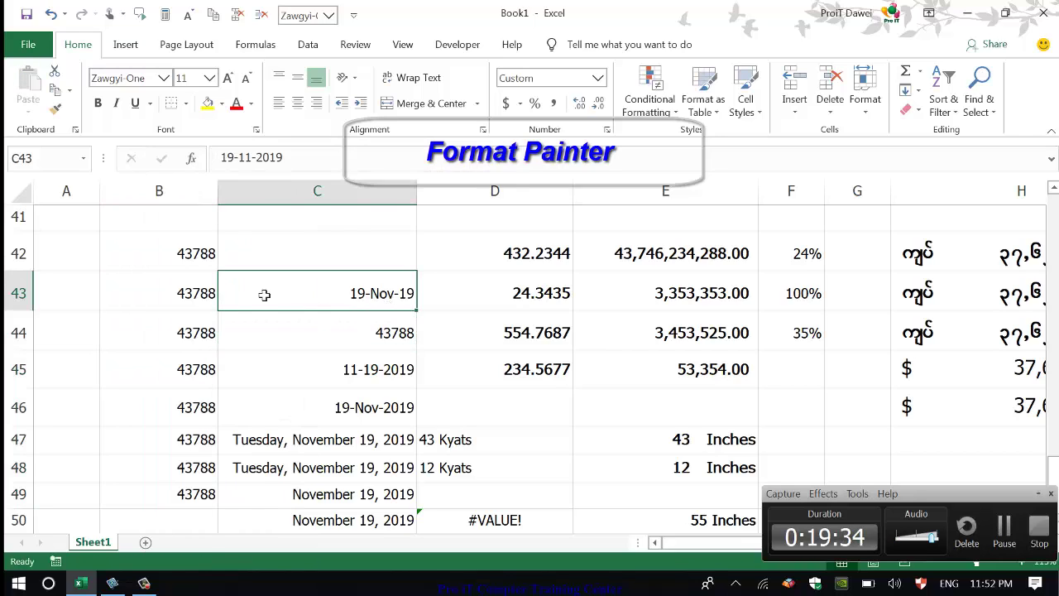
click(207, 256)
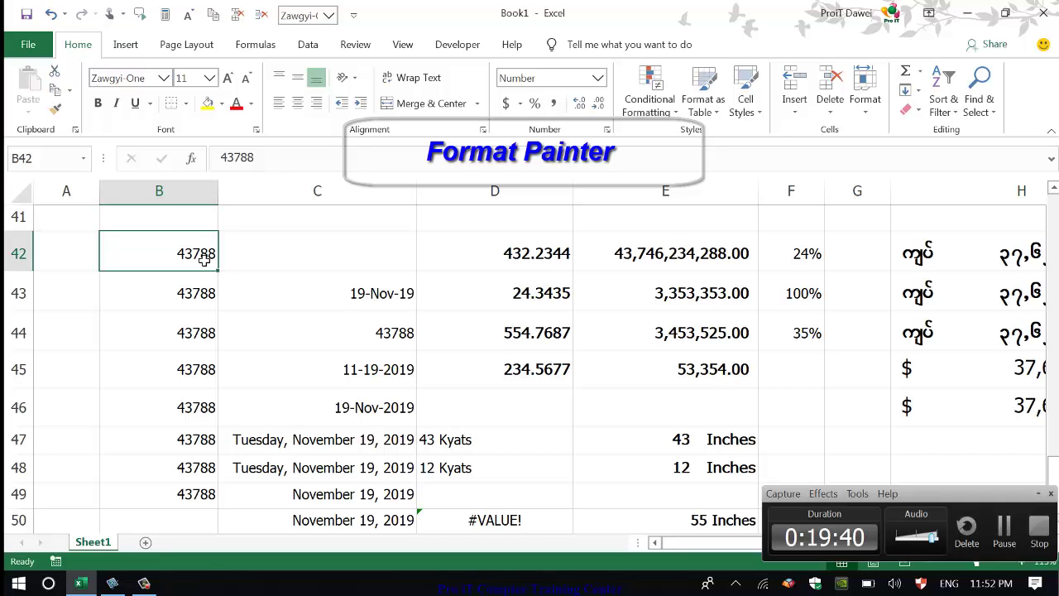
Paint C46's 19-Nov-2019 date format onto B42 and B43.
click(367, 300)
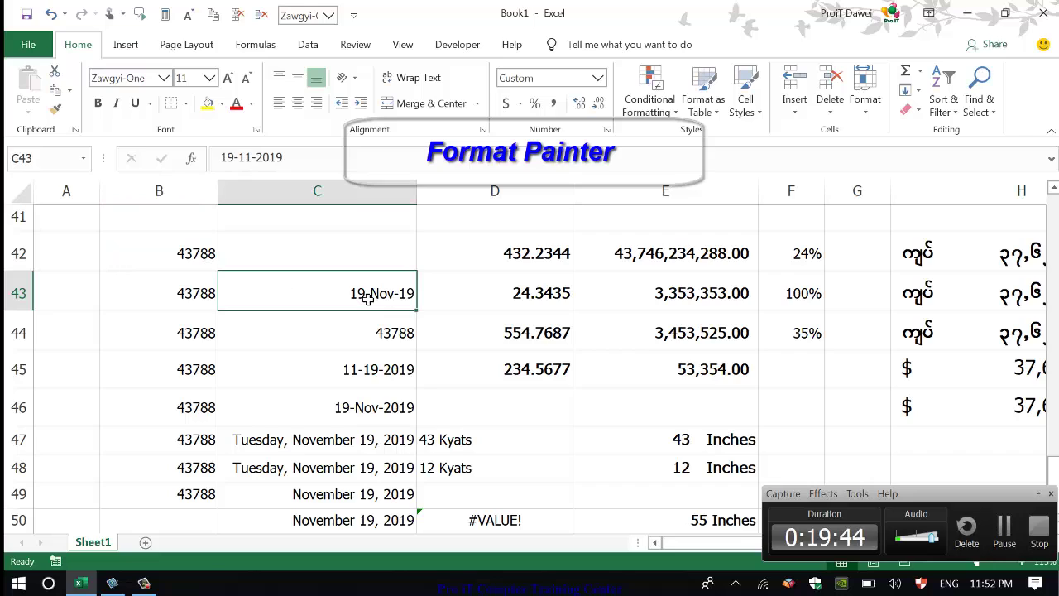
click(211, 261)
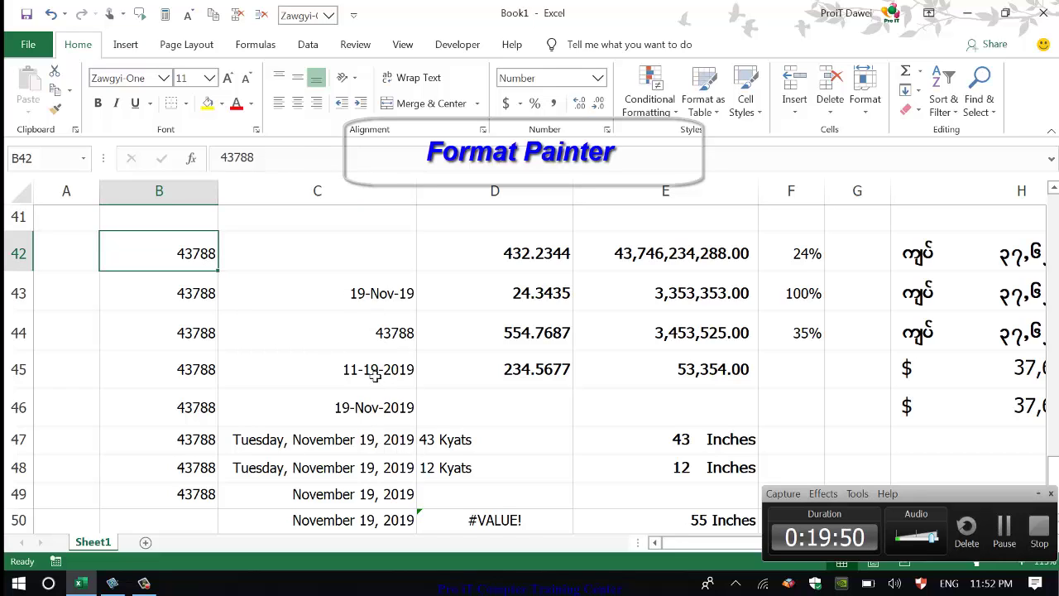
drag(364, 440, 377, 418)
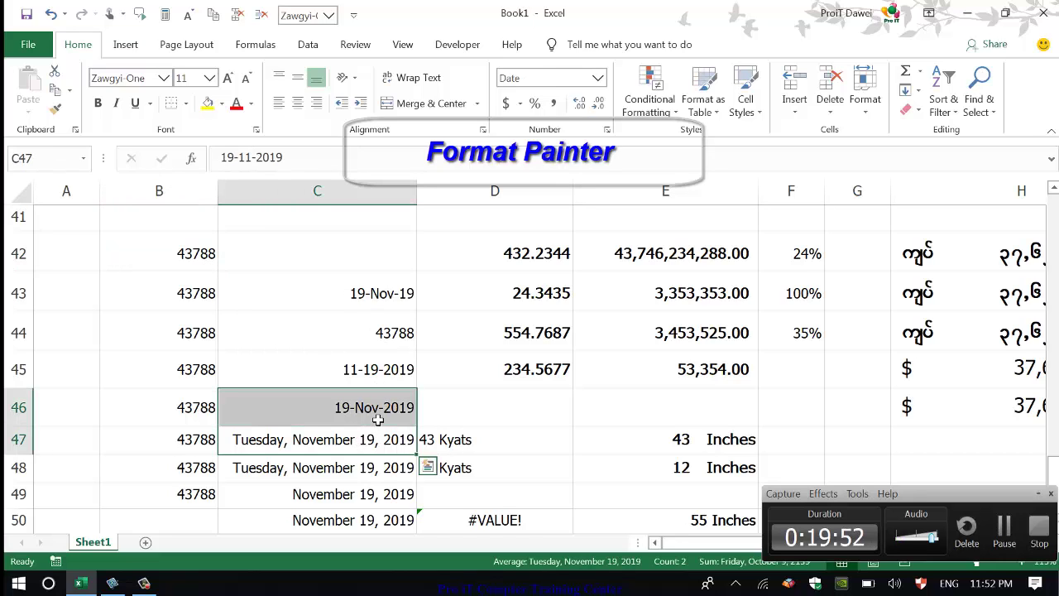
click(377, 419)
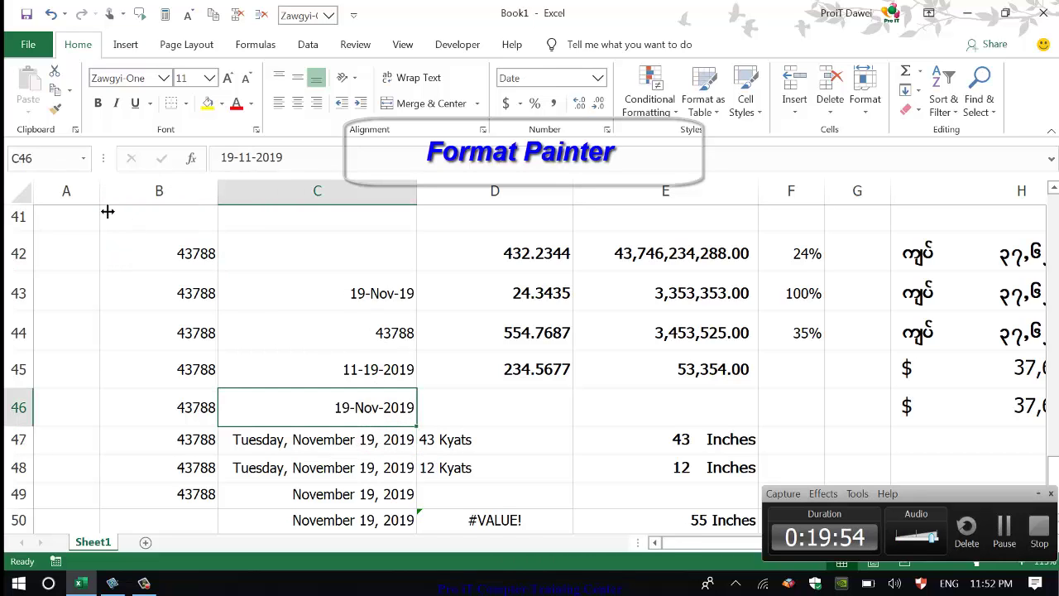
click(54, 109)
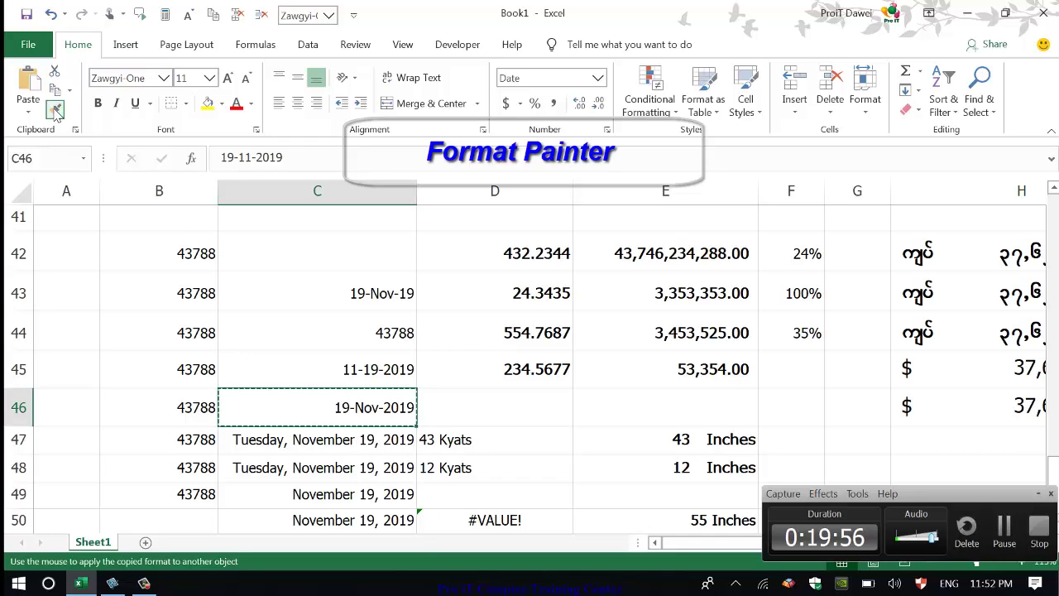
drag(172, 251, 175, 283)
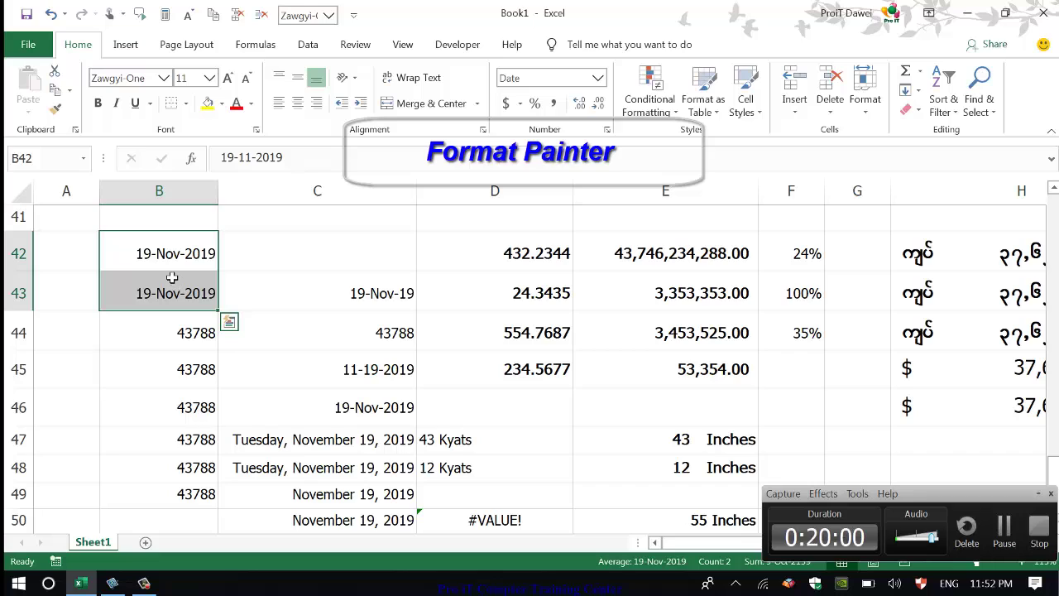
click(268, 282)
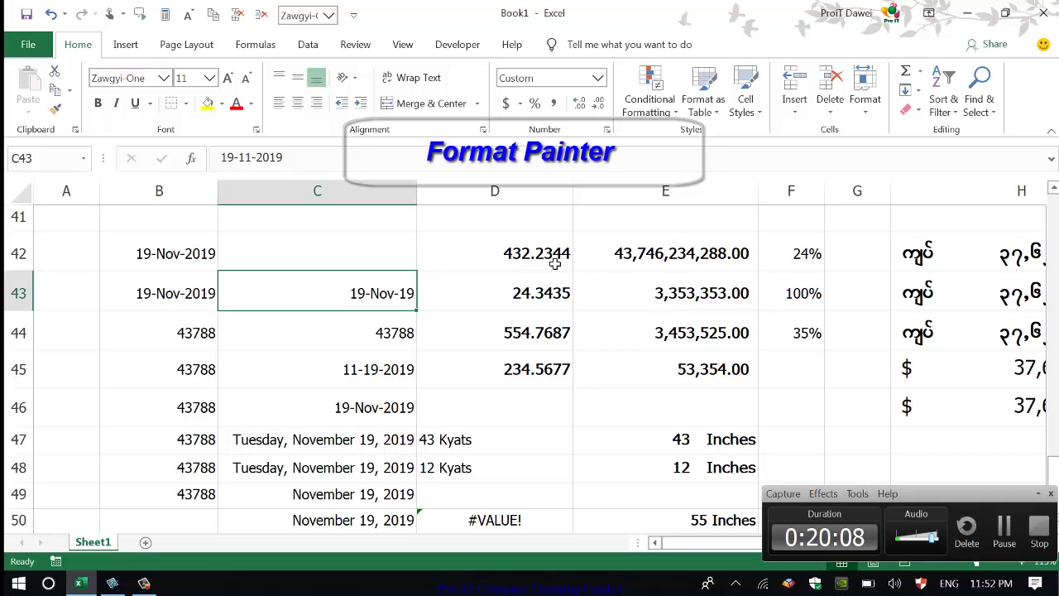
Paint E44's bold accounting format onto B44 and B45, showing 43,788.00.
click(653, 257)
drag(563, 262, 553, 302)
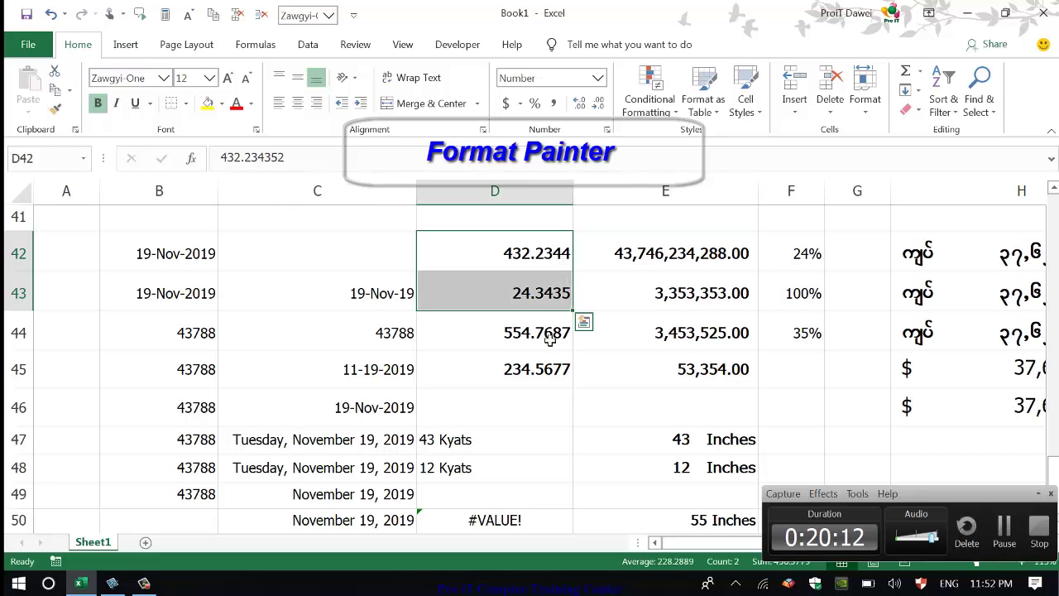
click(664, 344)
click(689, 377)
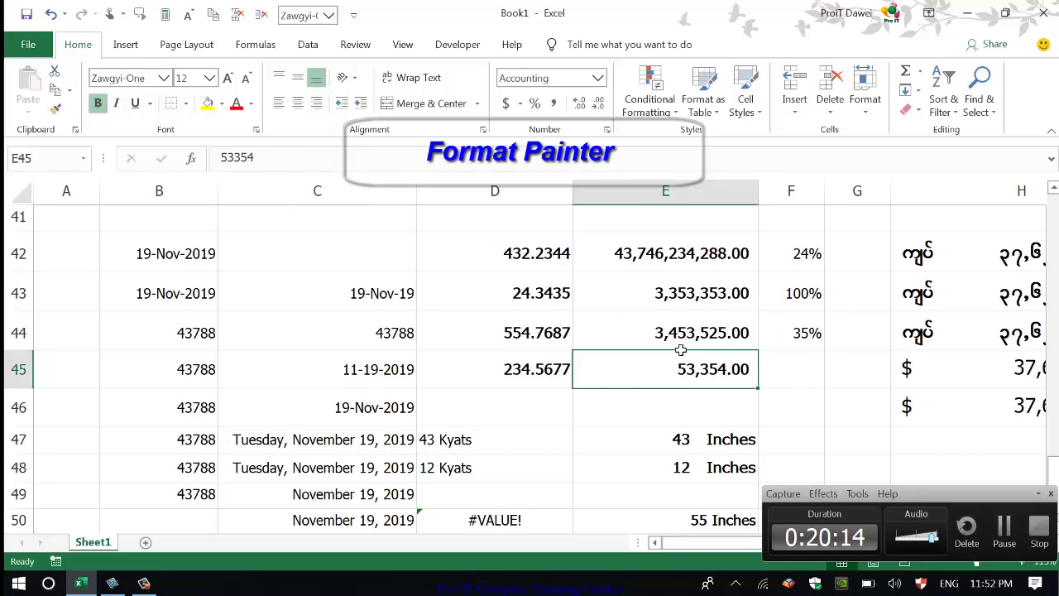
click(678, 341)
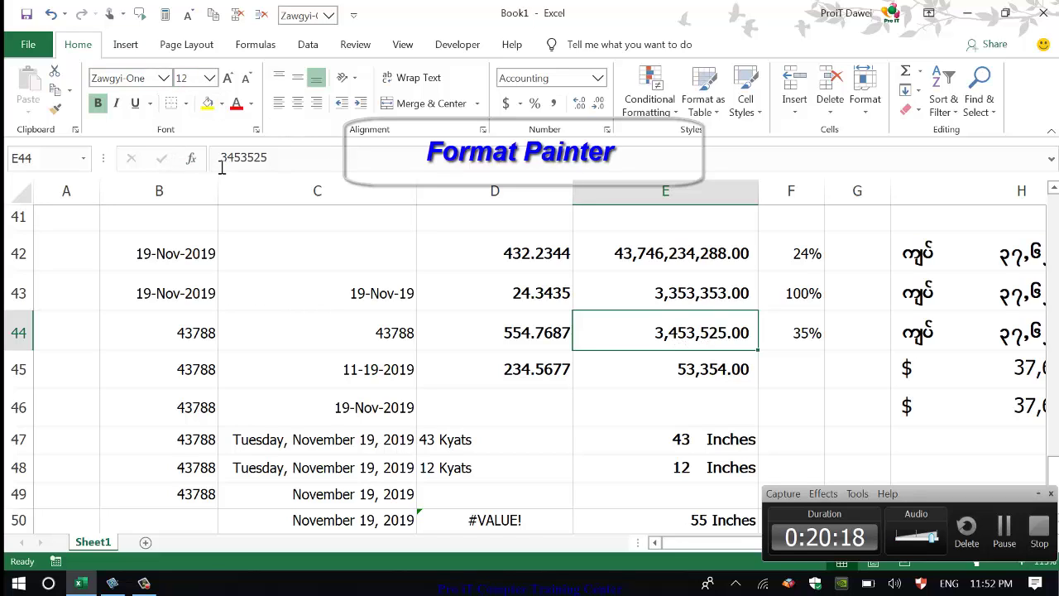
click(55, 109)
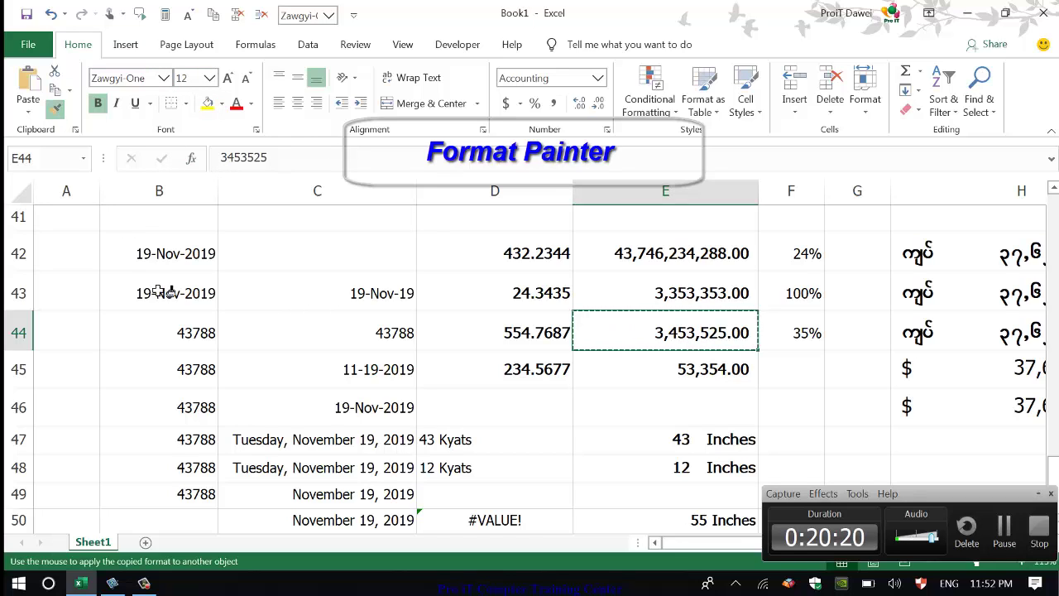
drag(183, 332, 183, 367)
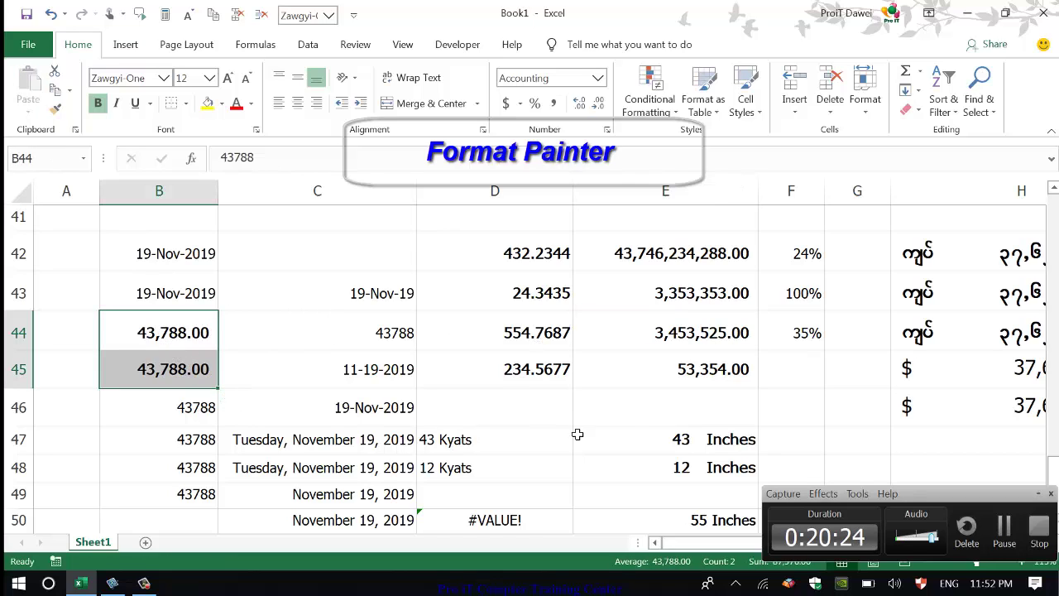
click(641, 446)
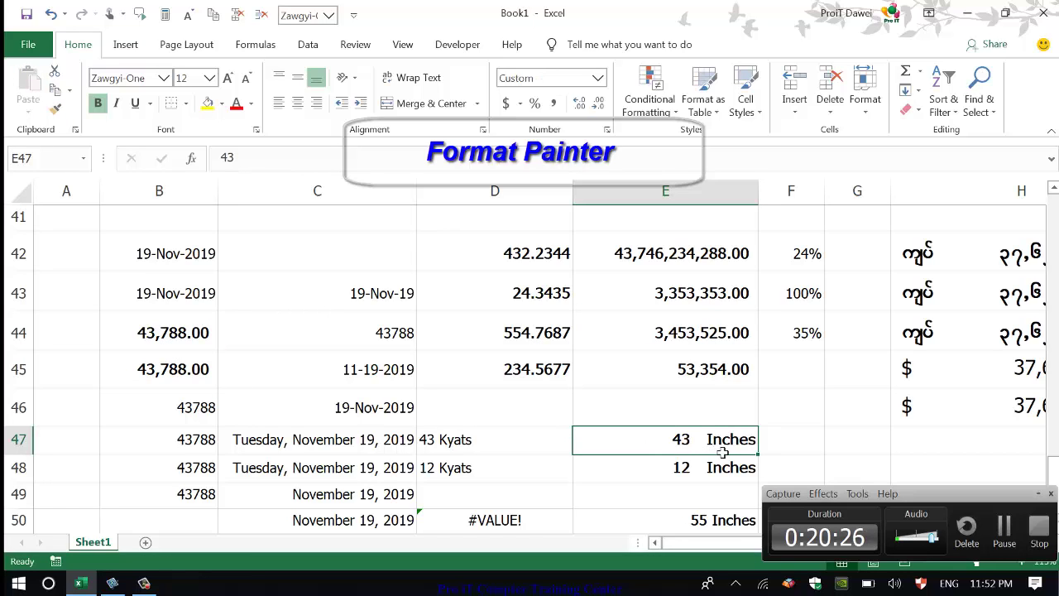
Apply E47's Inches format to B46:B47 so they read 43788 Inches.
click(55, 108)
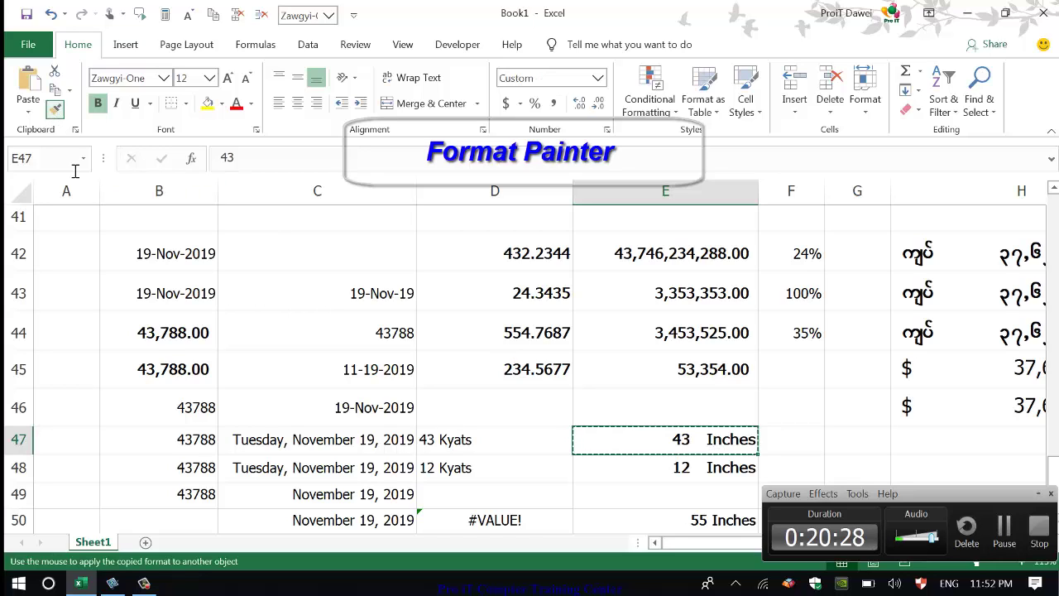
drag(184, 414, 184, 439)
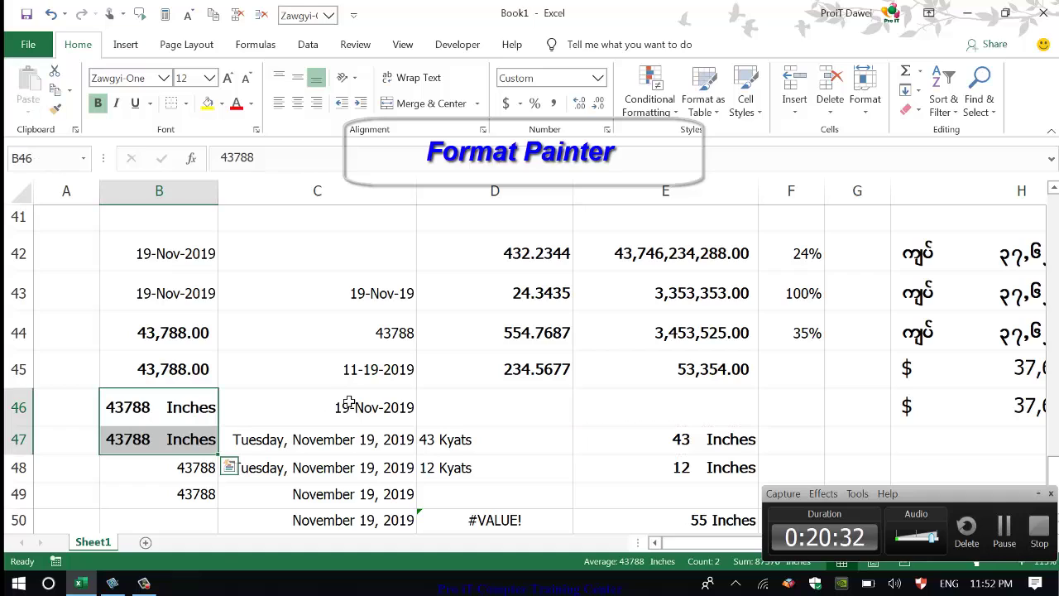
click(943, 263)
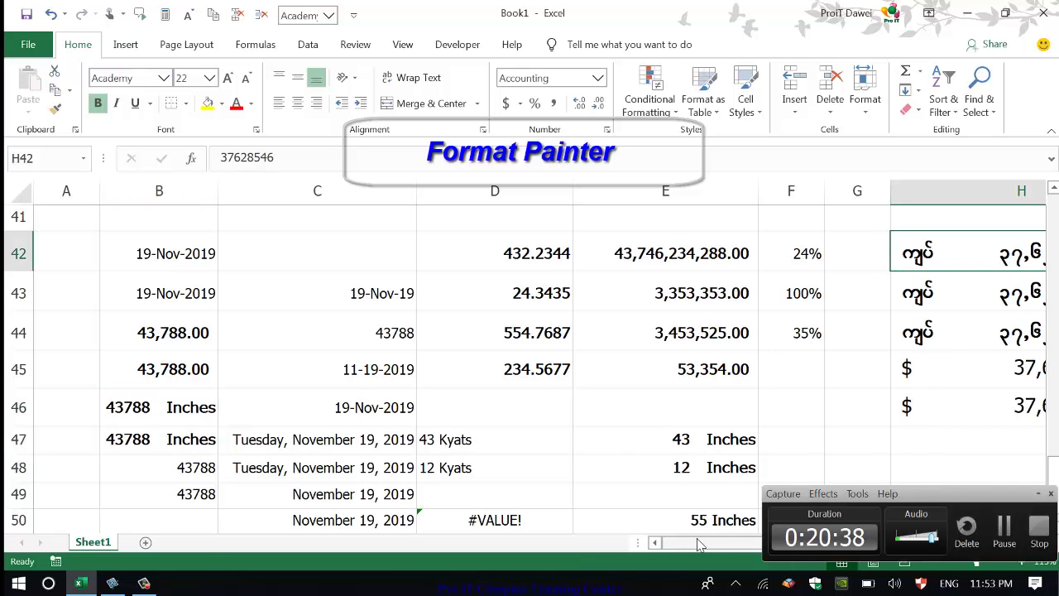
Paint H42's Myanmar kyat accounting format onto B48:B49 and widen column B to fit.
drag(706, 545, 743, 546)
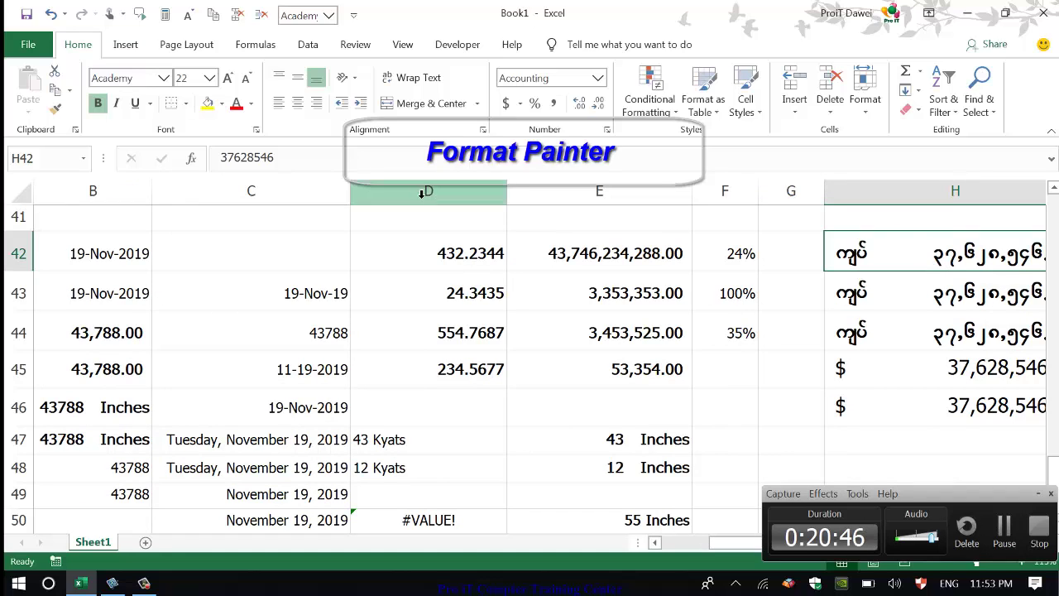
click(55, 109)
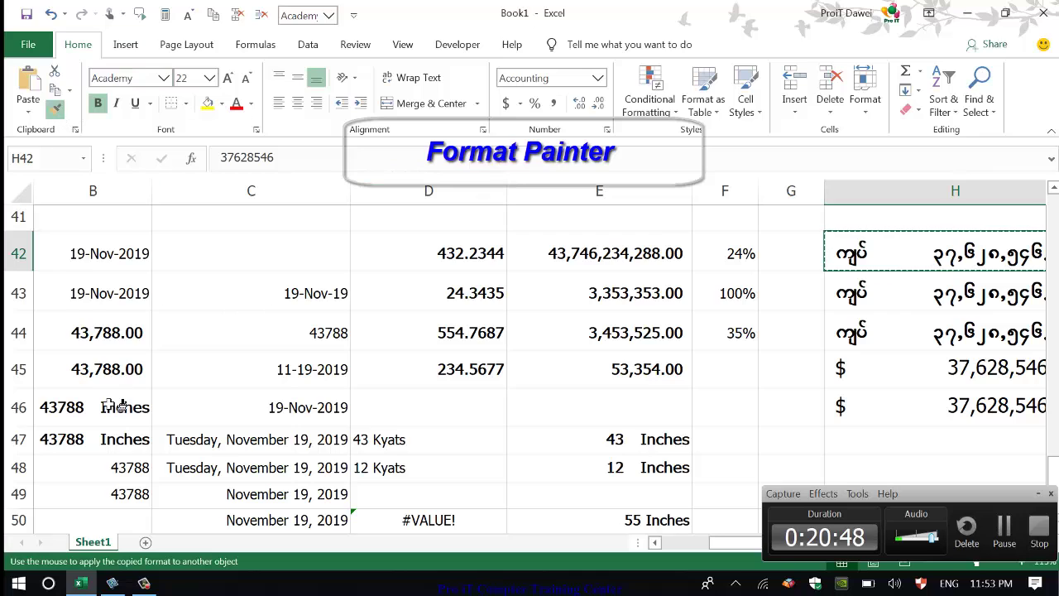
click(112, 466)
drag(102, 491, 102, 493)
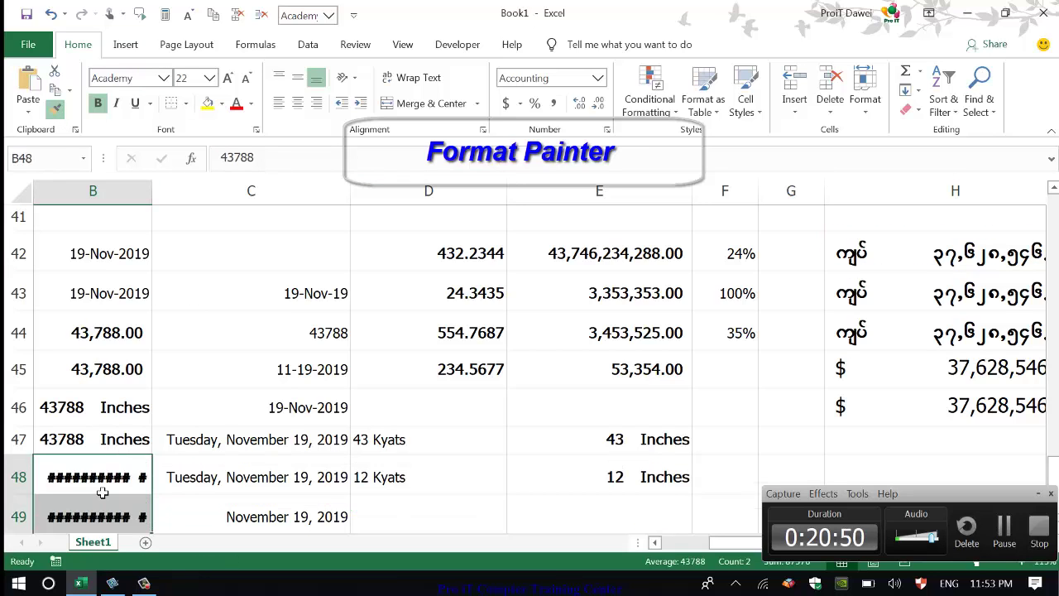
drag(168, 200, 230, 202)
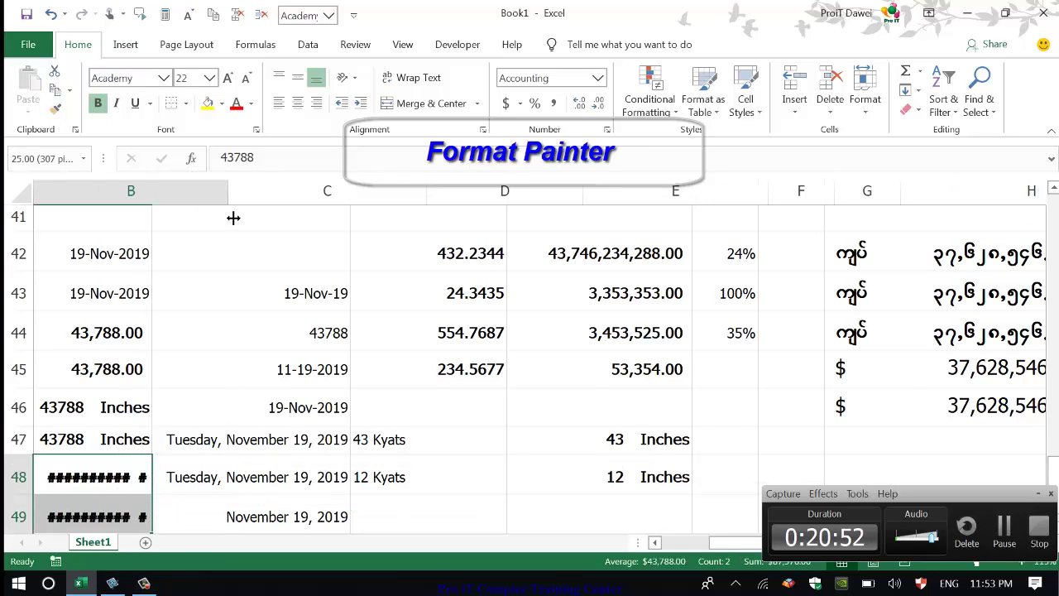
click(166, 484)
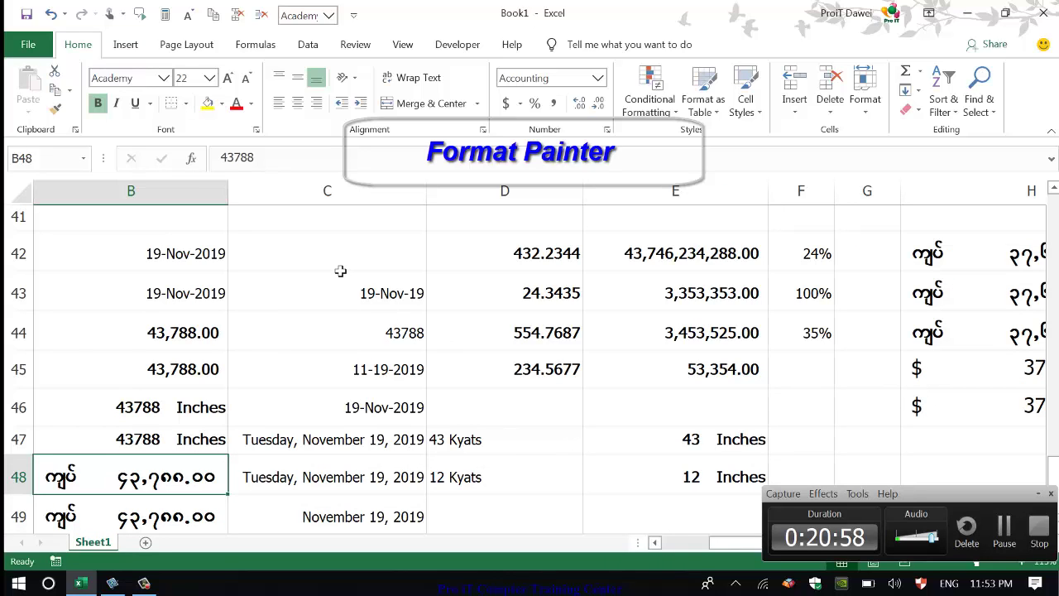
click(220, 241)
click(206, 219)
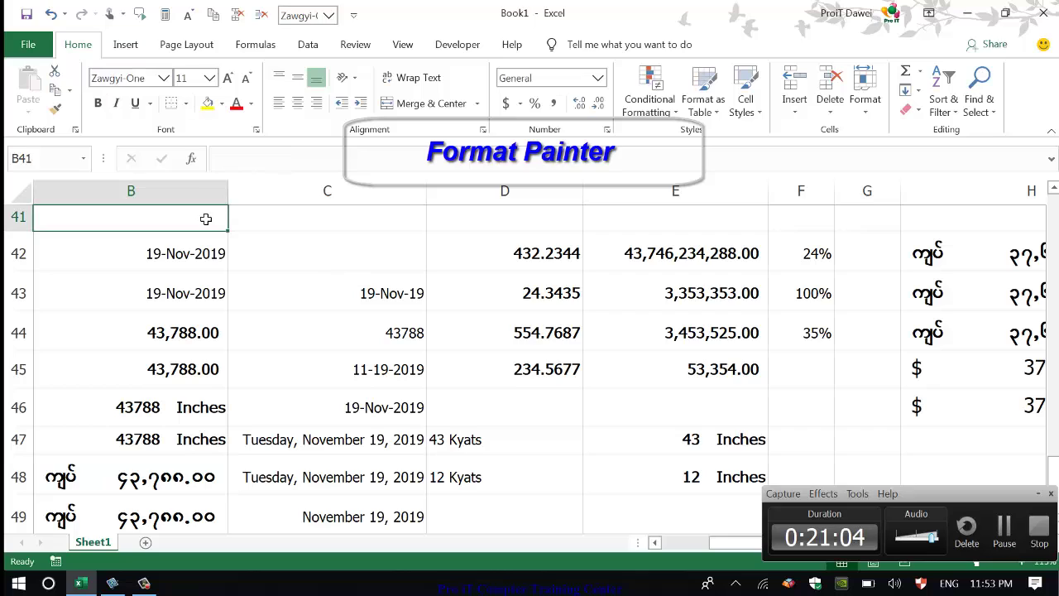
Enter 1.2, 0.5546, 0.65 and 0.64 into G45 through G48.
click(381, 253)
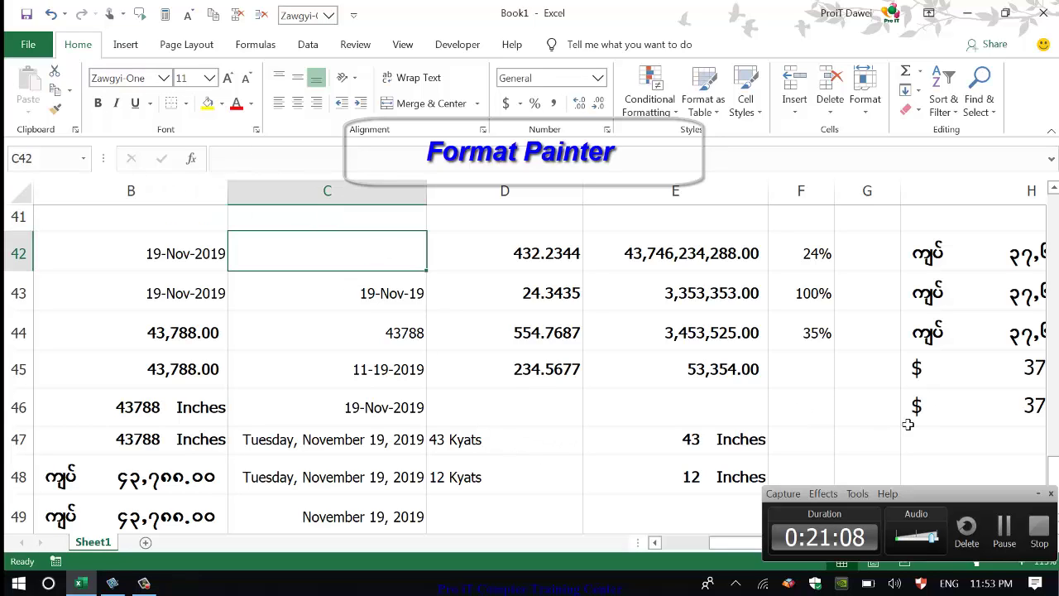
click(870, 369)
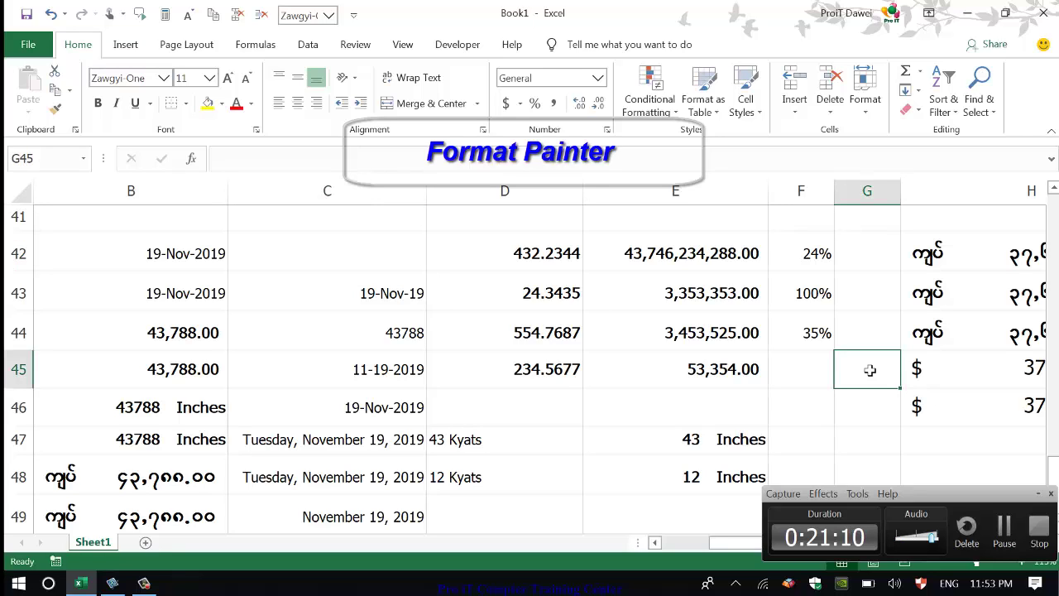
text(1.2)
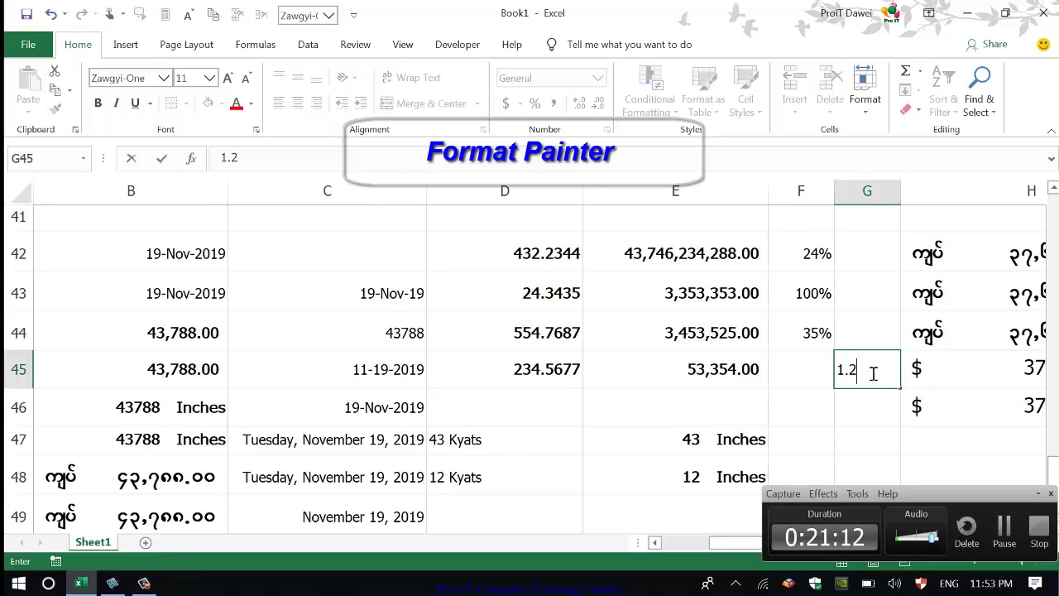
key(Return)
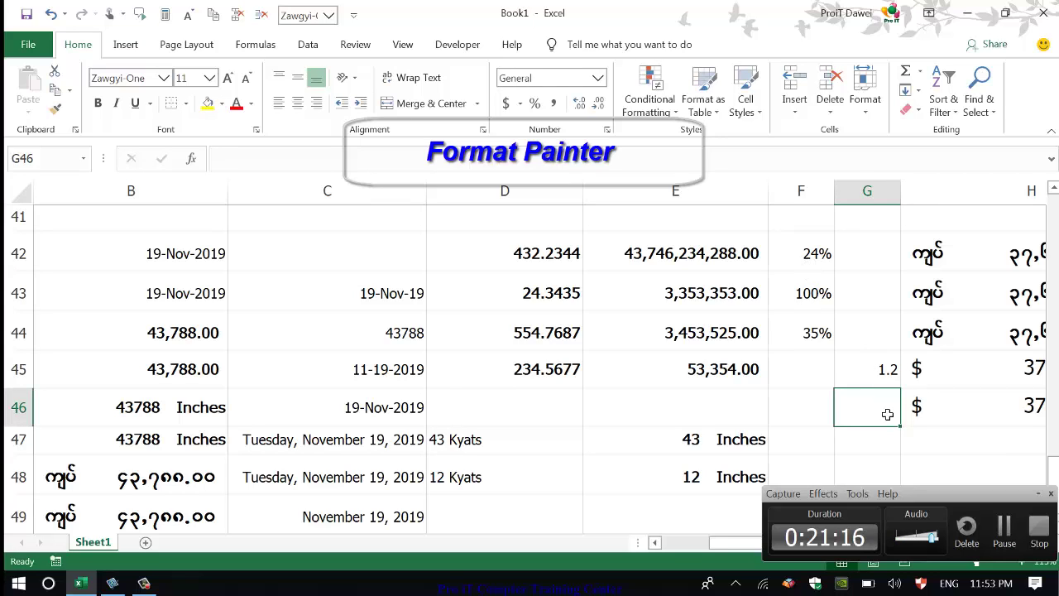
text(0.5546)
key(Return)
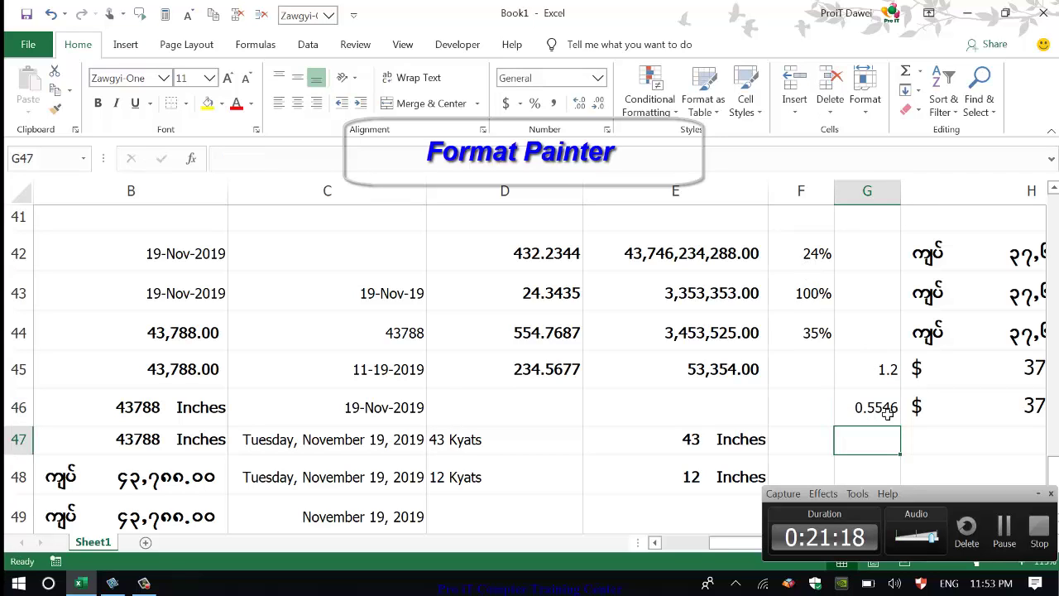
text(0.6)
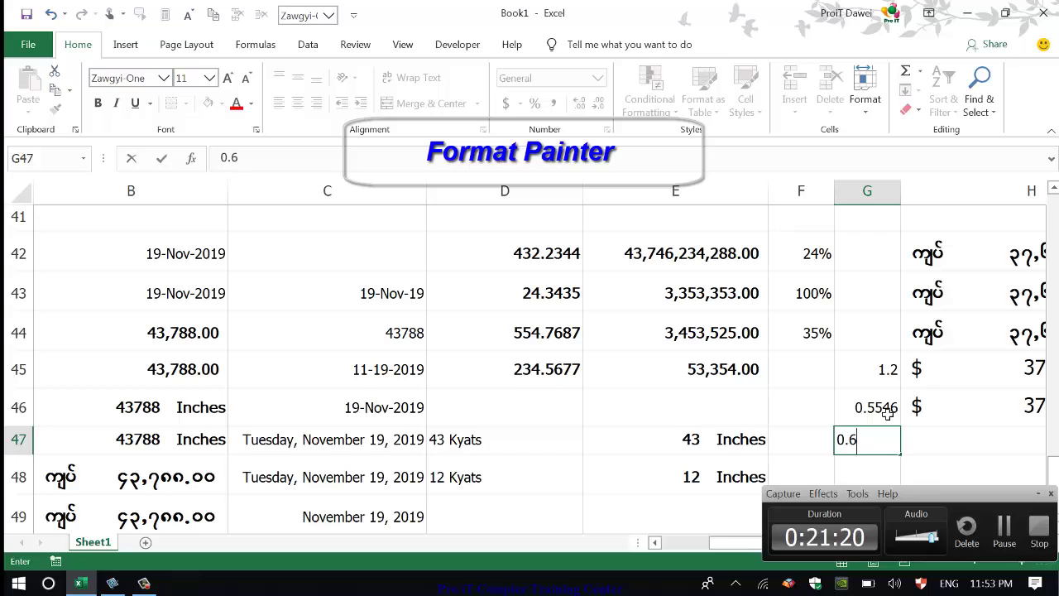
text(5)
key(Return)
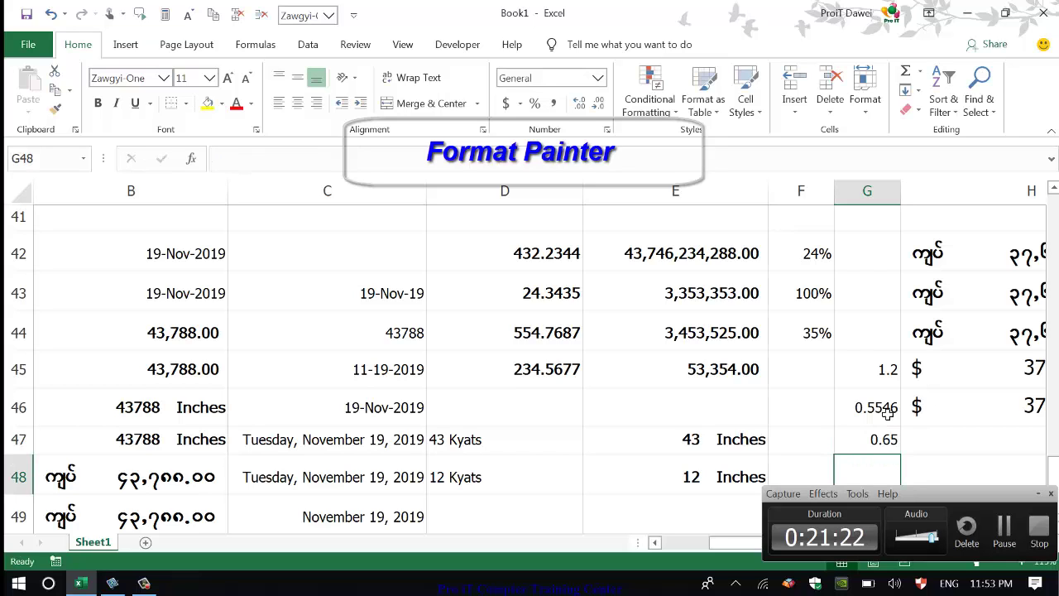
text(0.6)
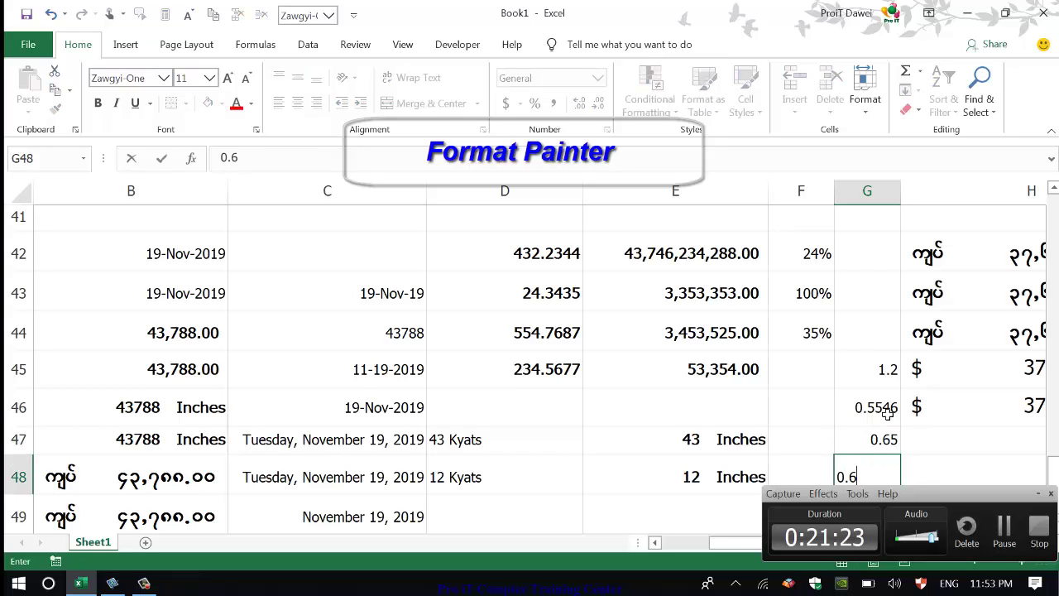
text(4)
click(826, 381)
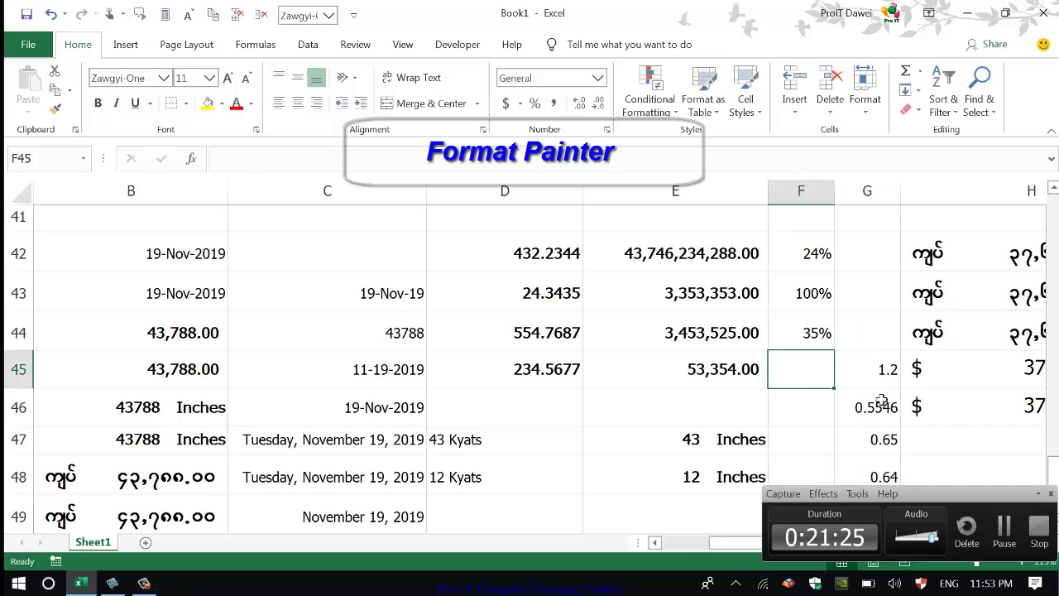
Paint F42's percentage format onto G45:G48, showing 120%, 55%, 65% and 64%.
click(815, 268)
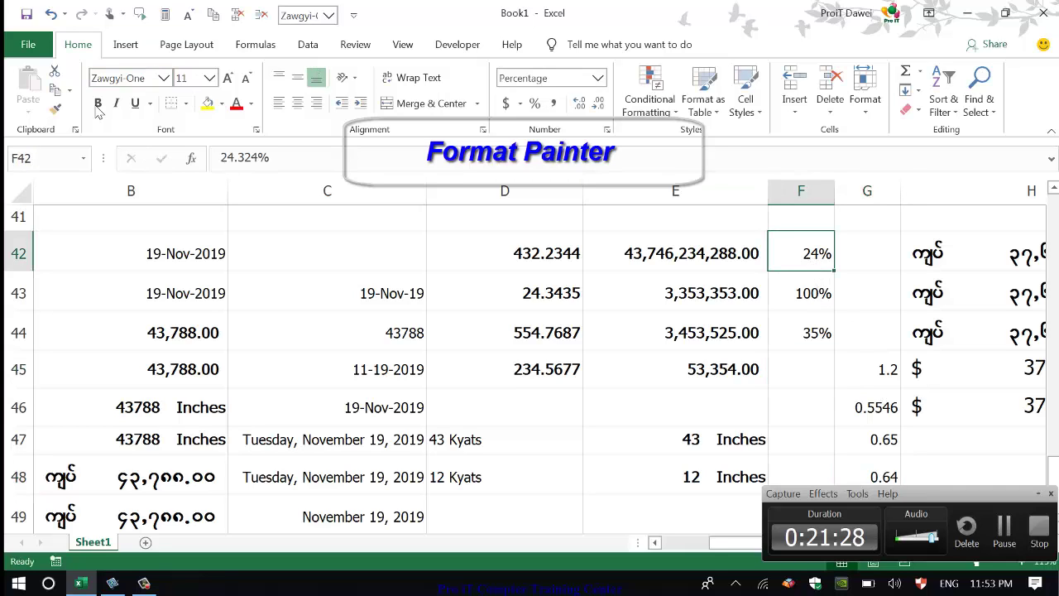
click(55, 110)
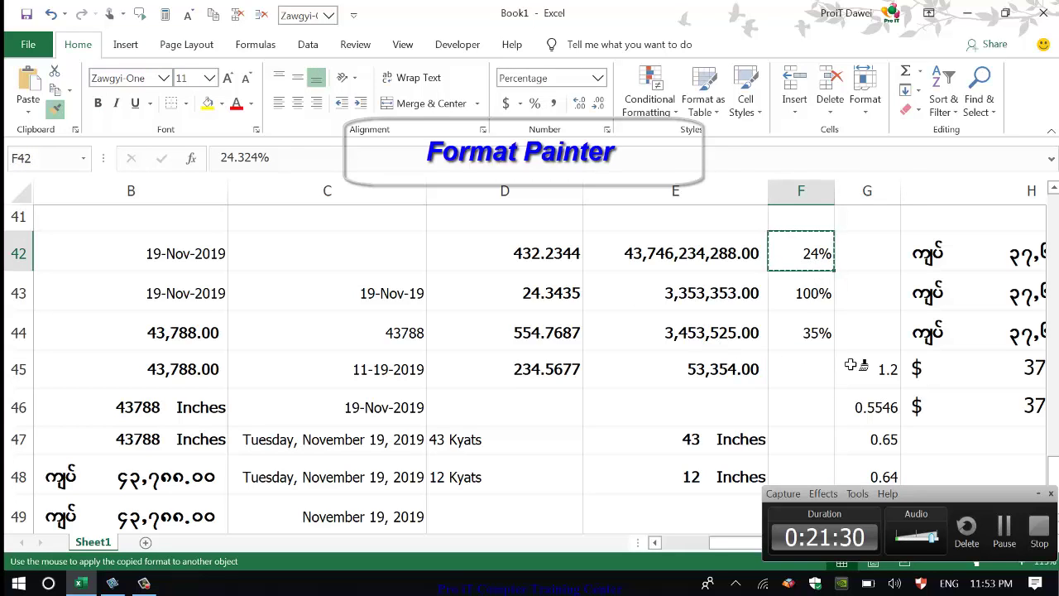
drag(851, 365, 882, 476)
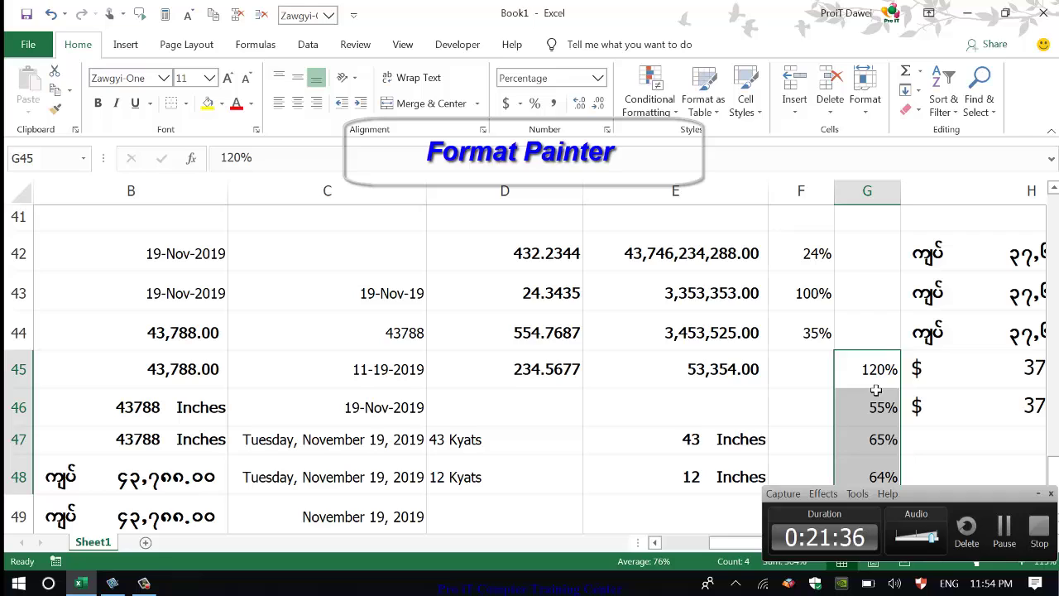
Narrow columns C, D and E.
click(979, 382)
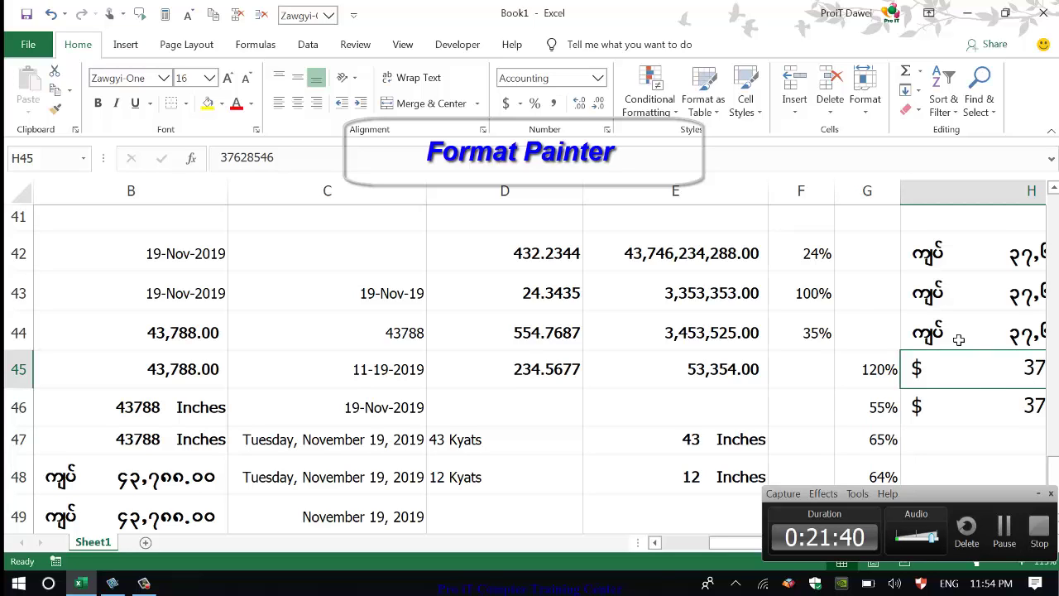
mouse_move(732, 543)
mouse_down()
mouse_move(742, 544)
mouse_move(783, 473)
mouse_up()
drag(721, 543, 717, 543)
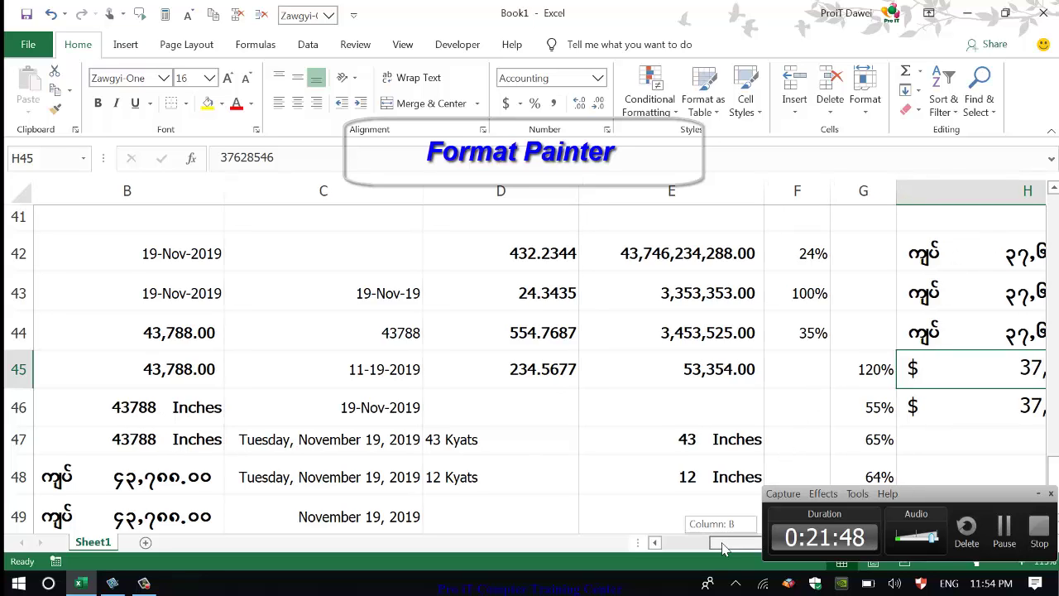
drag(584, 191, 520, 212)
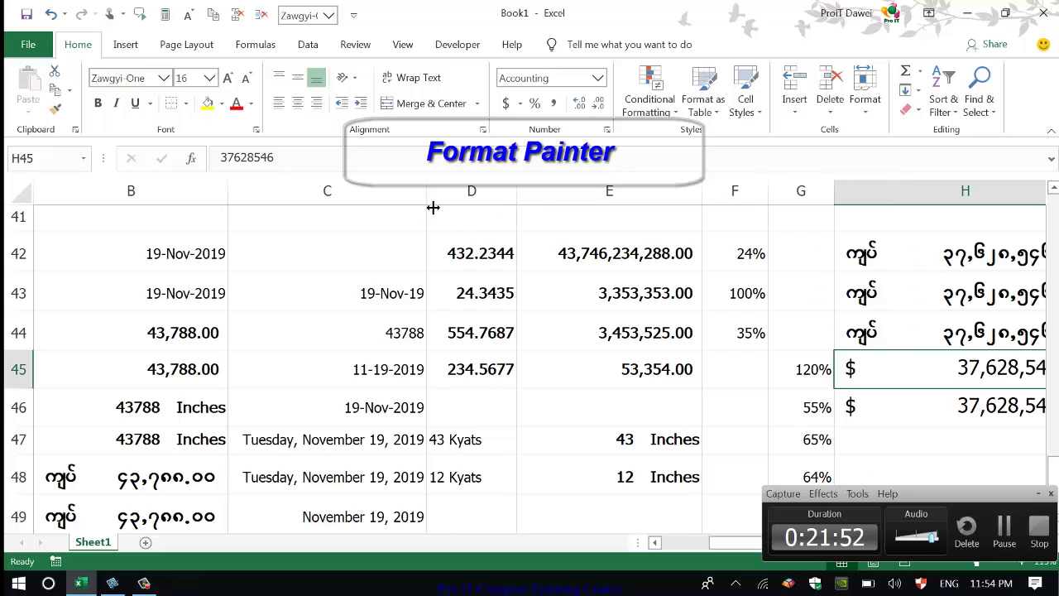
drag(427, 205, 422, 205)
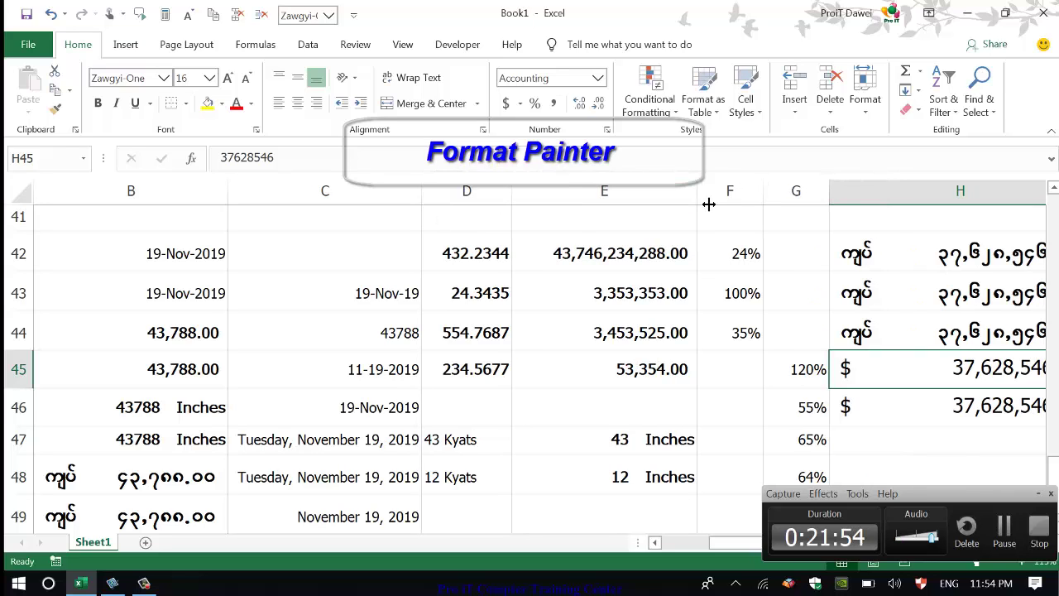
drag(699, 204, 683, 206)
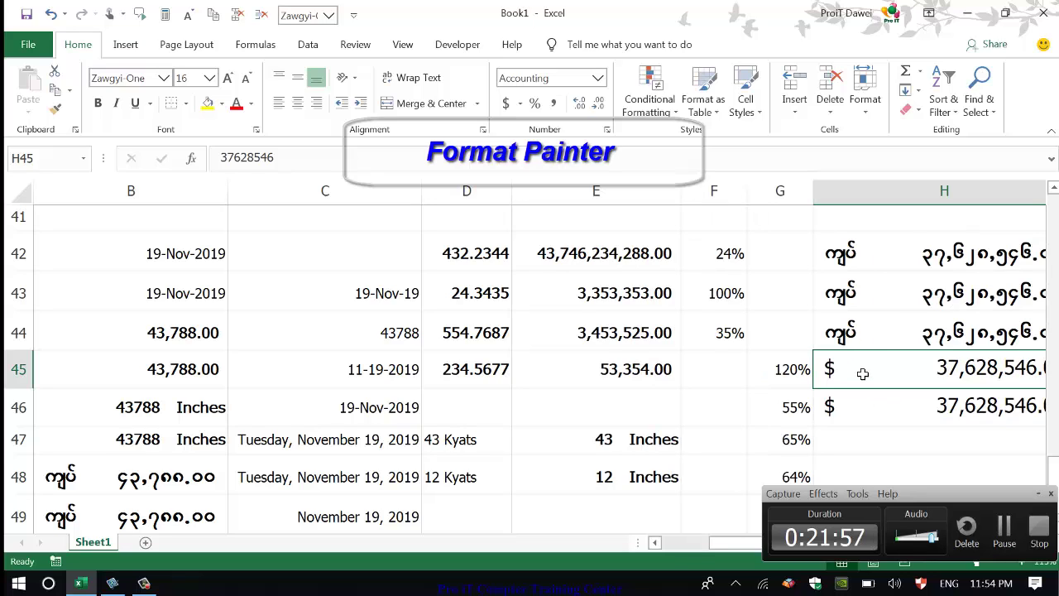
Paint H45's dollar accounting format onto B43:B44, showing $ 43,788.00.
click(54, 108)
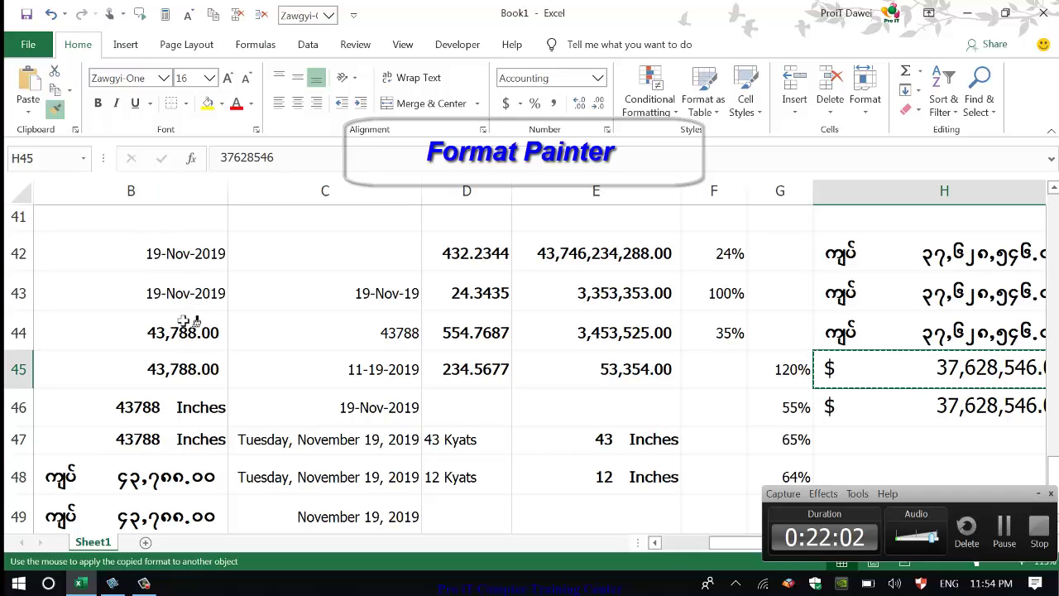
drag(190, 300, 190, 327)
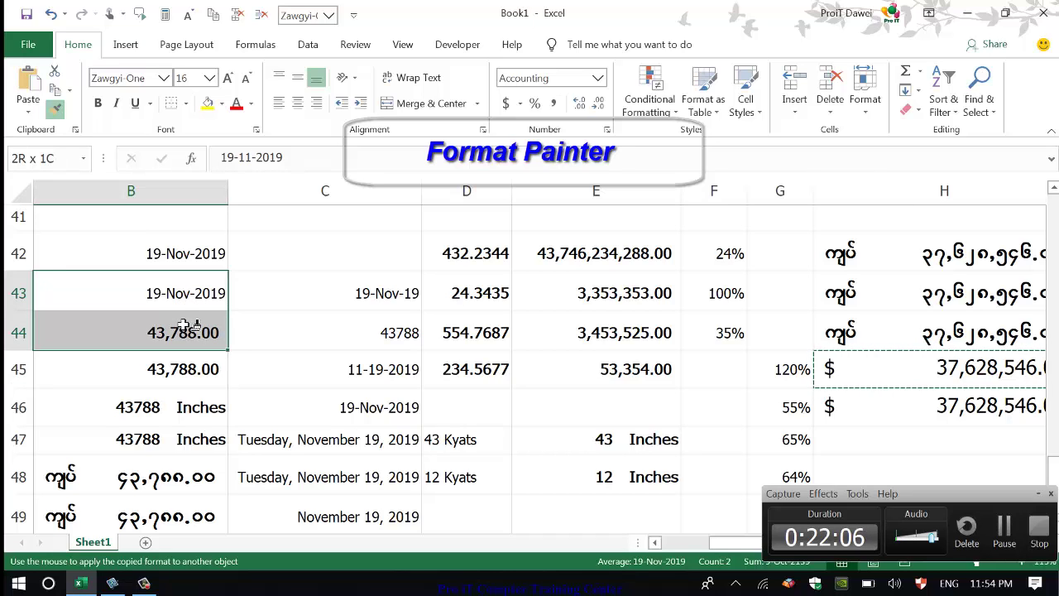
drag(185, 326, 183, 326)
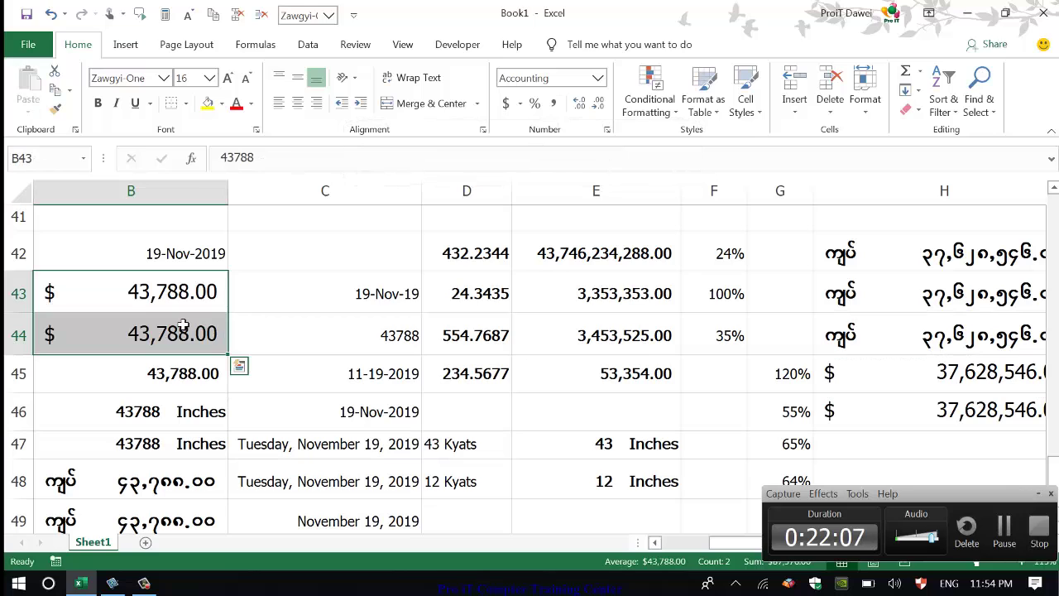